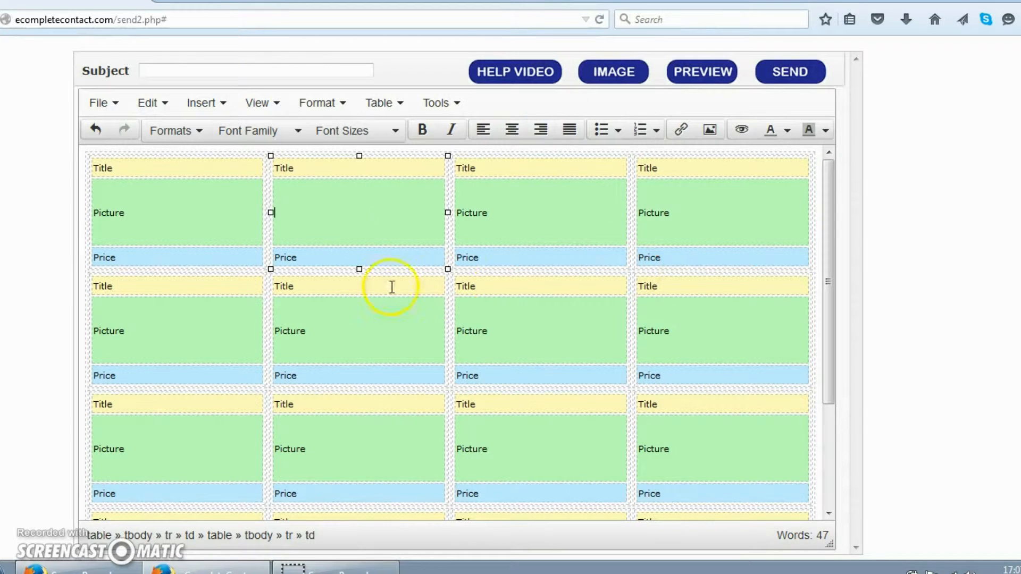
Place the caret in the empty picture cell that will hold the photo.
left_click(381, 166)
left_click(372, 206)
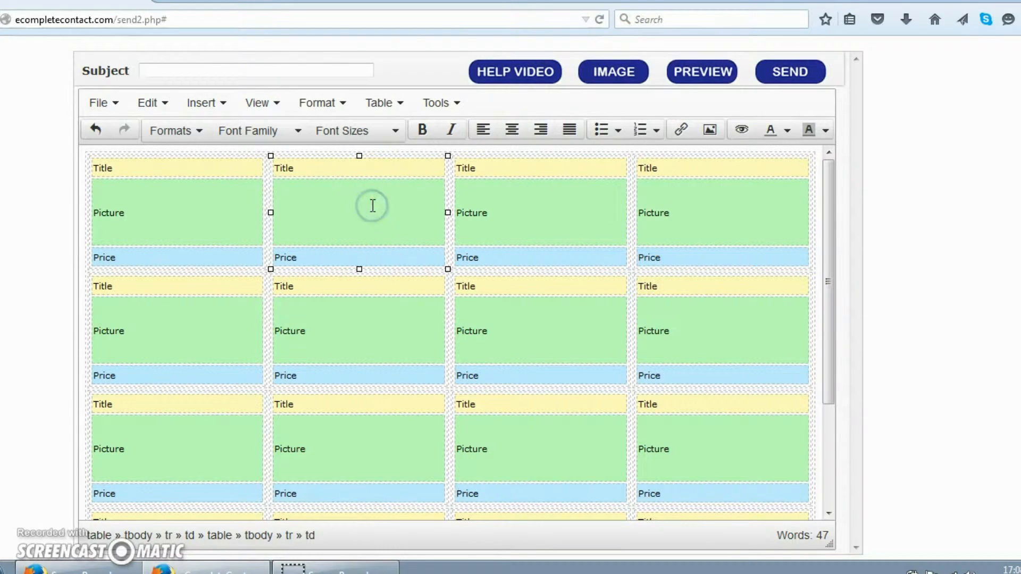
left_click(374, 259)
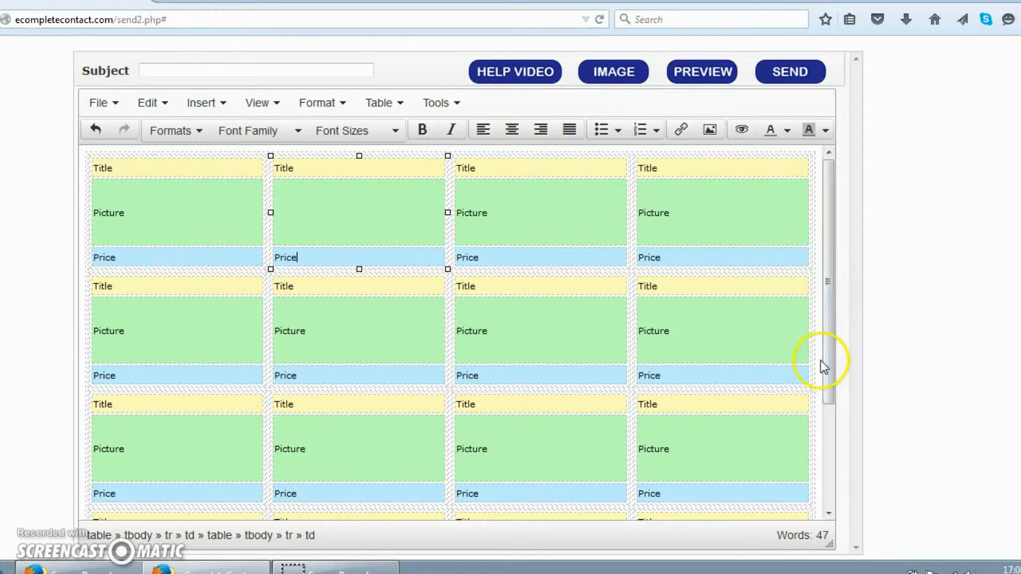
left_click_drag(832, 358, 814, 303)
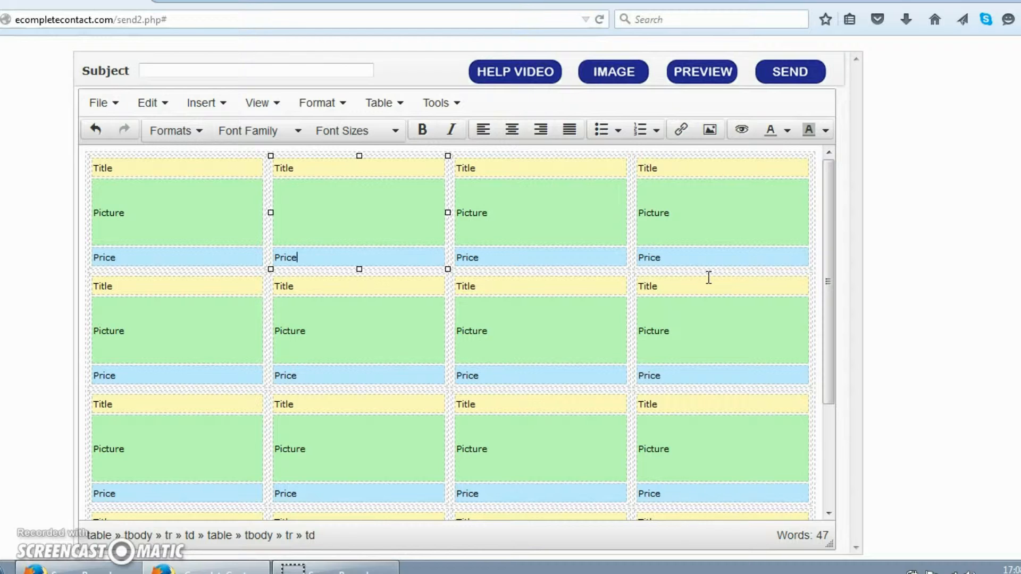
left_click(336, 216)
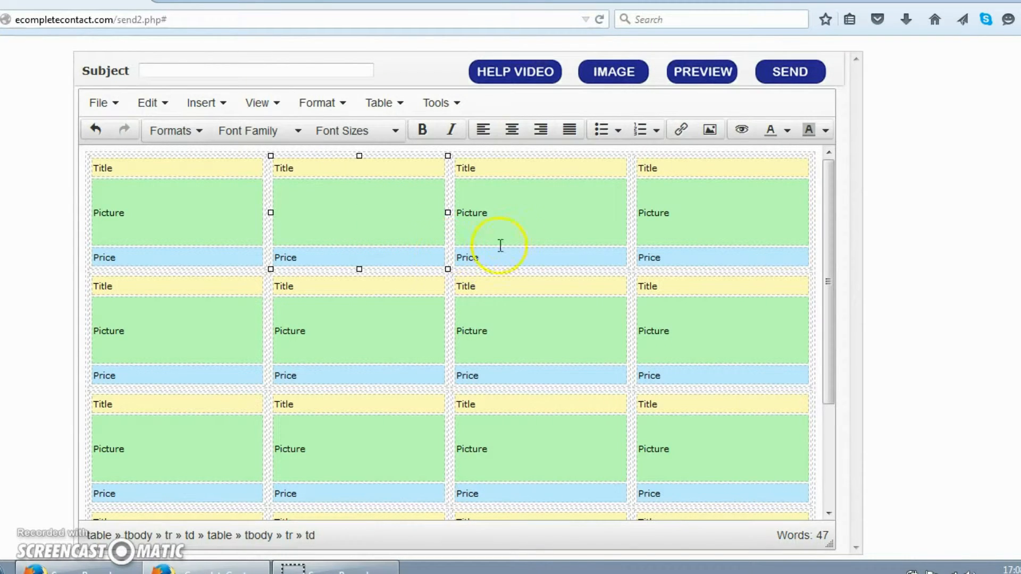
In the image manager, look at Get from Library and Recent, then return to Upload Now.
left_click(615, 78)
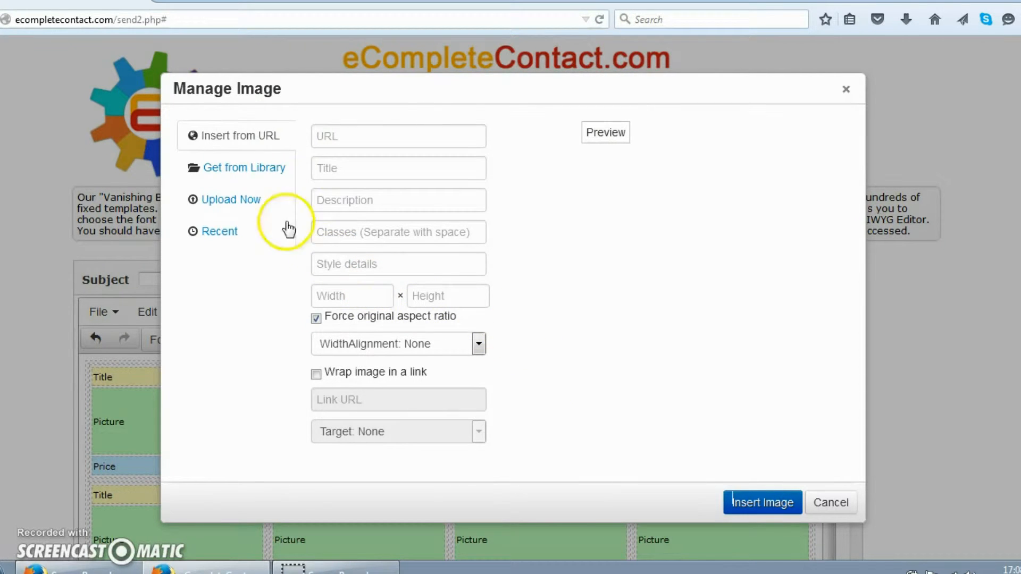
left_click(256, 169)
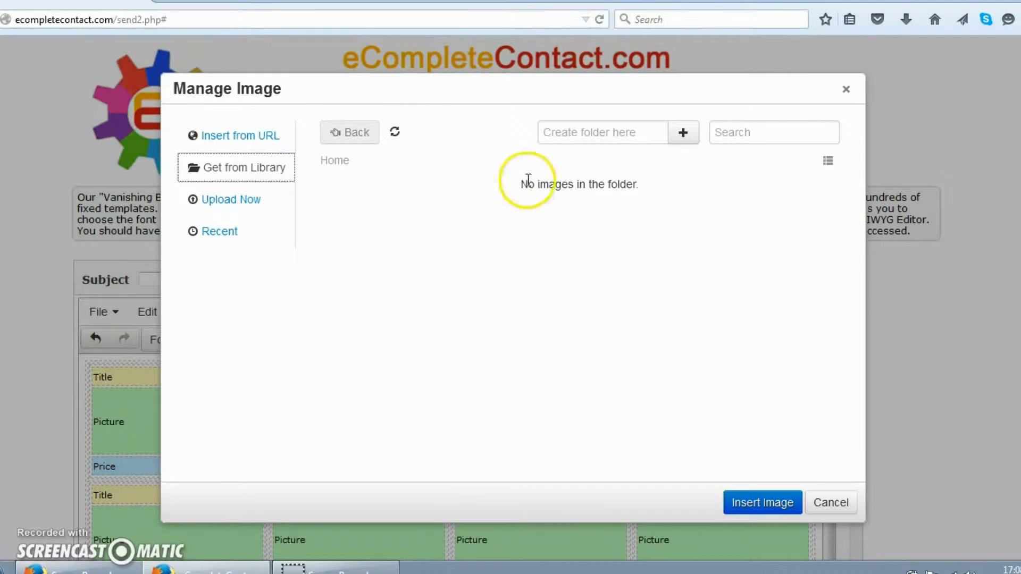
left_click(248, 200)
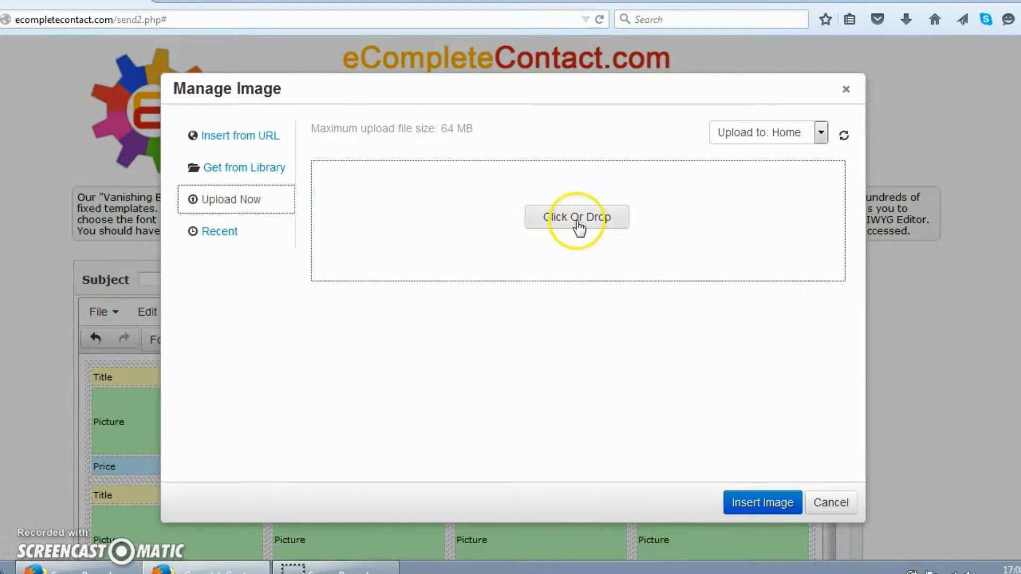
left_click(573, 331)
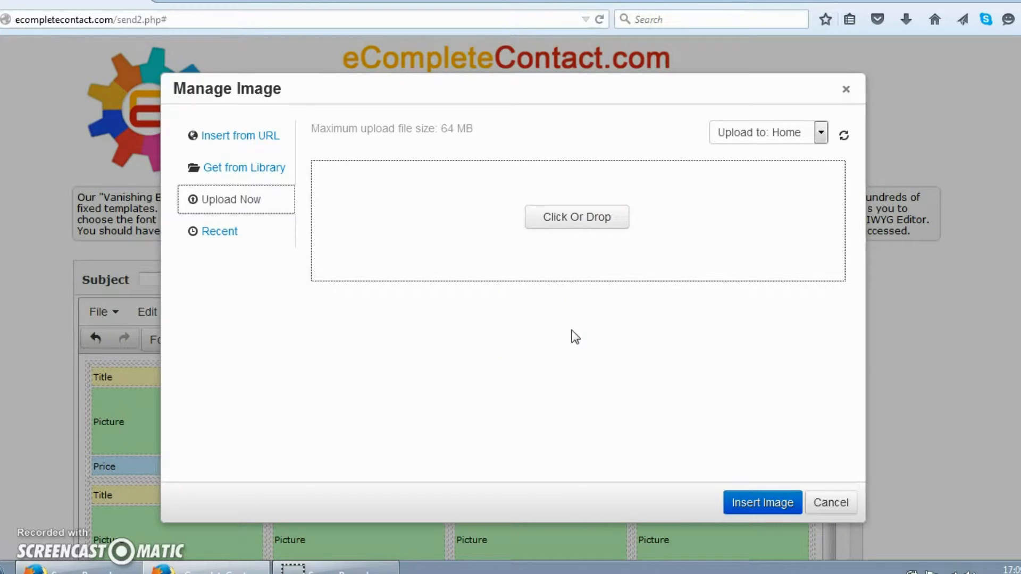
left_click(221, 235)
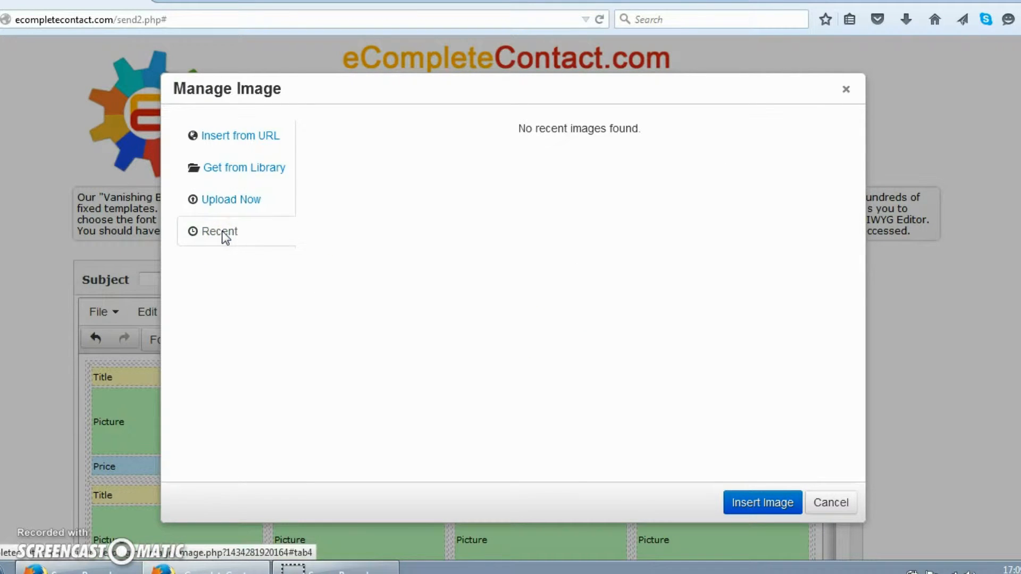
left_click(238, 198)
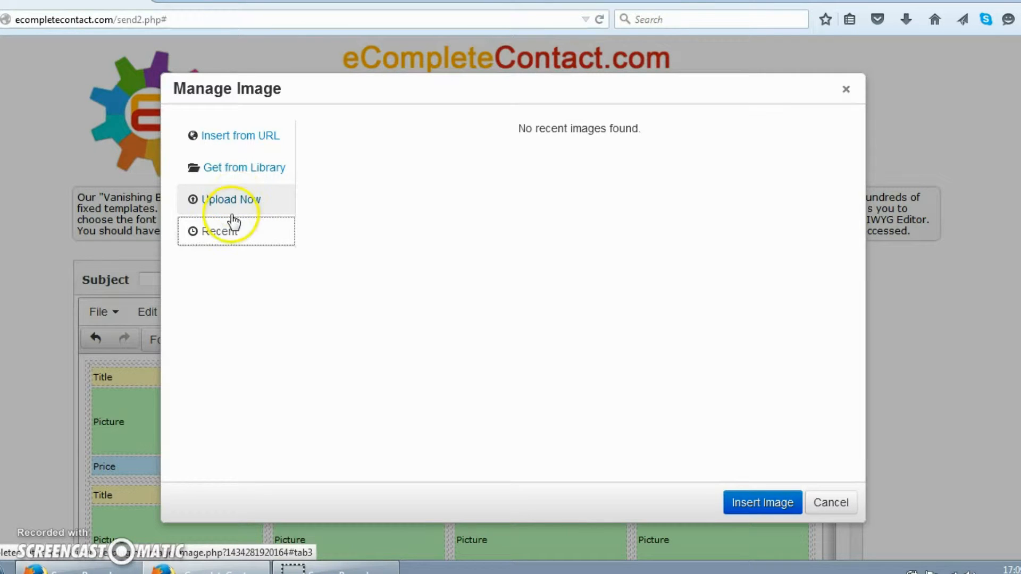
left_click(256, 210)
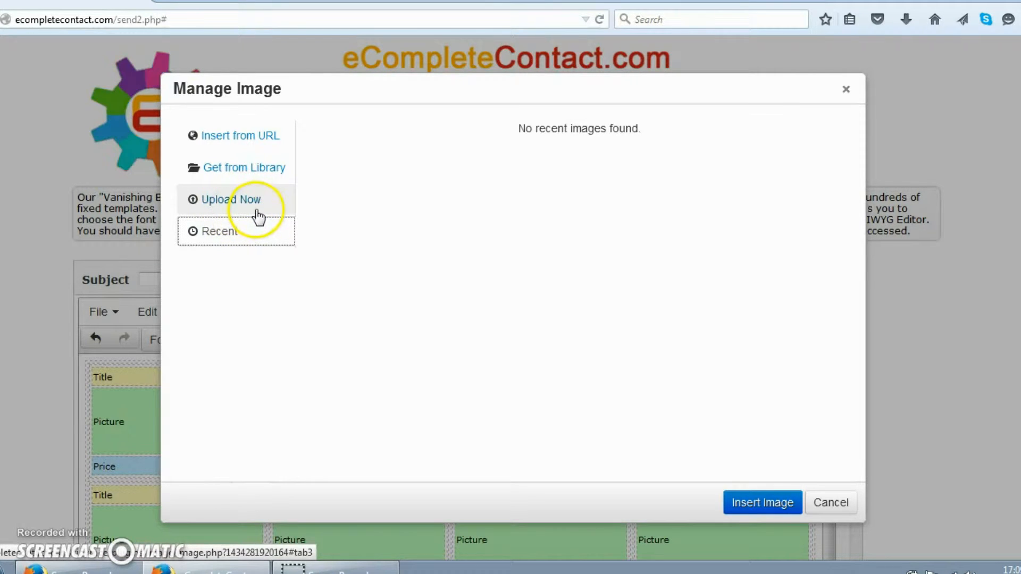
left_click(255, 201)
left_click(565, 221)
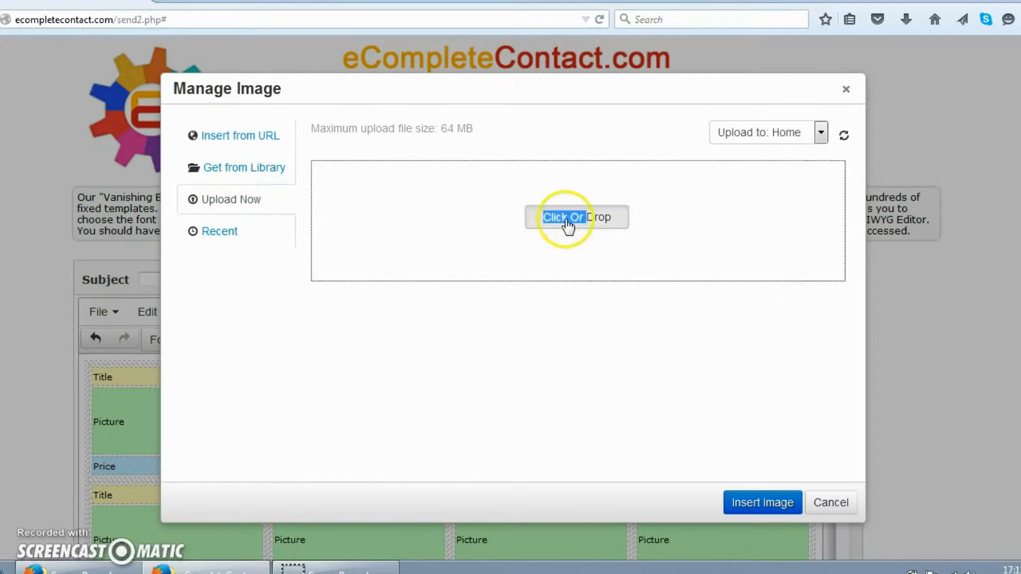
Upload the 19781_2_ tray photo and insert it at width 200.
left_click(569, 222)
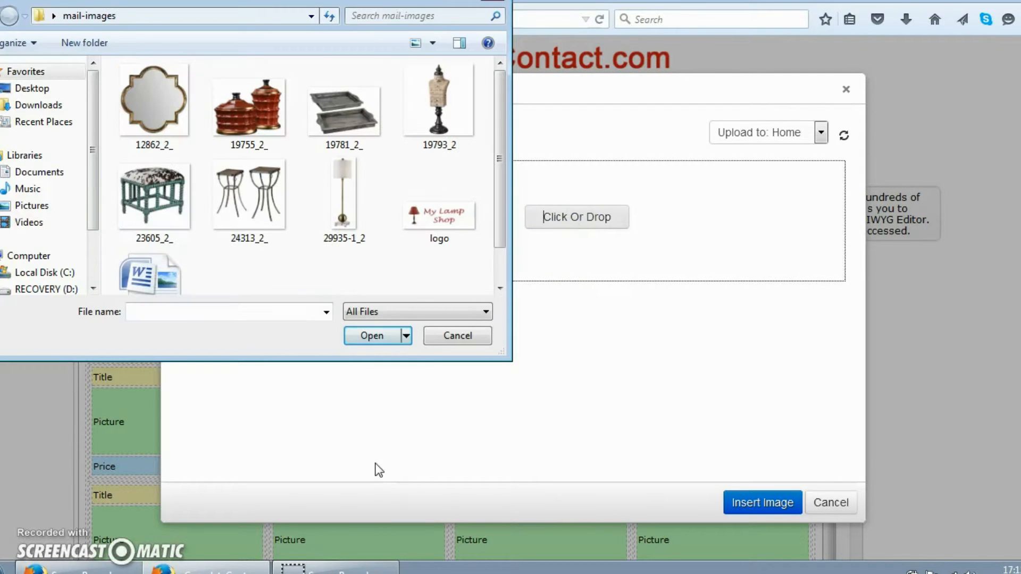
left_click(344, 112)
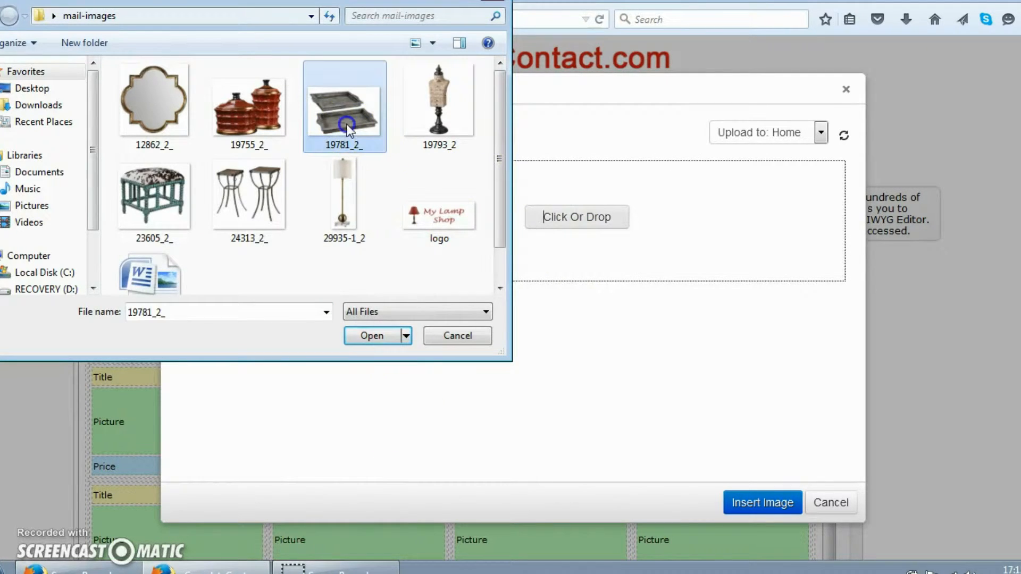
left_click(366, 337)
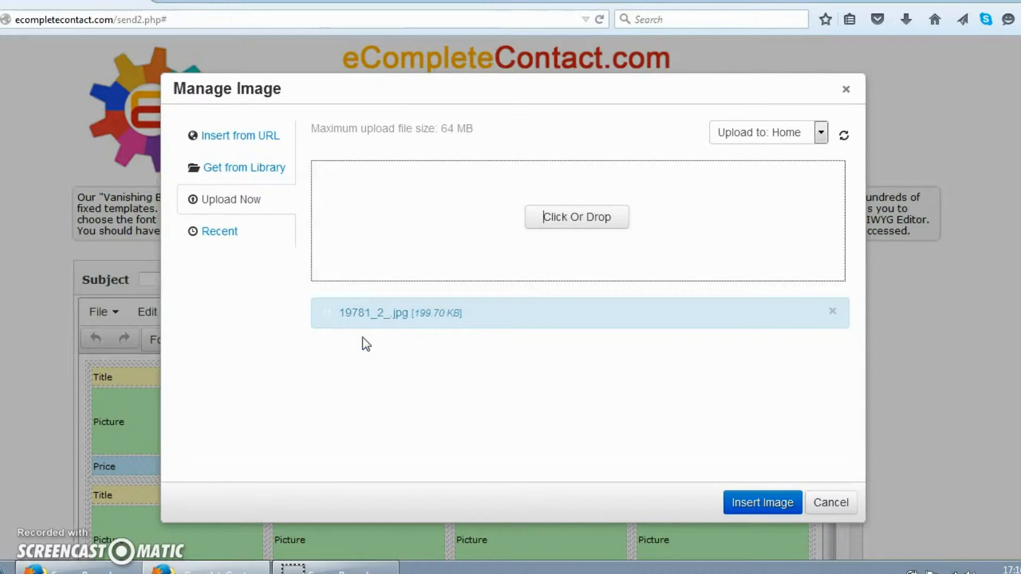
left_click(365, 355)
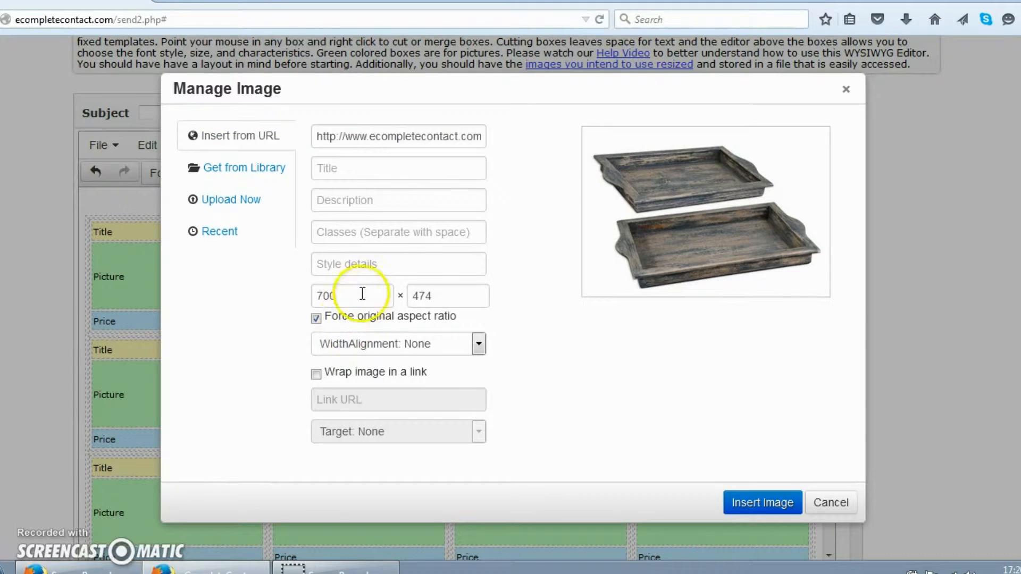
double_click(363, 292)
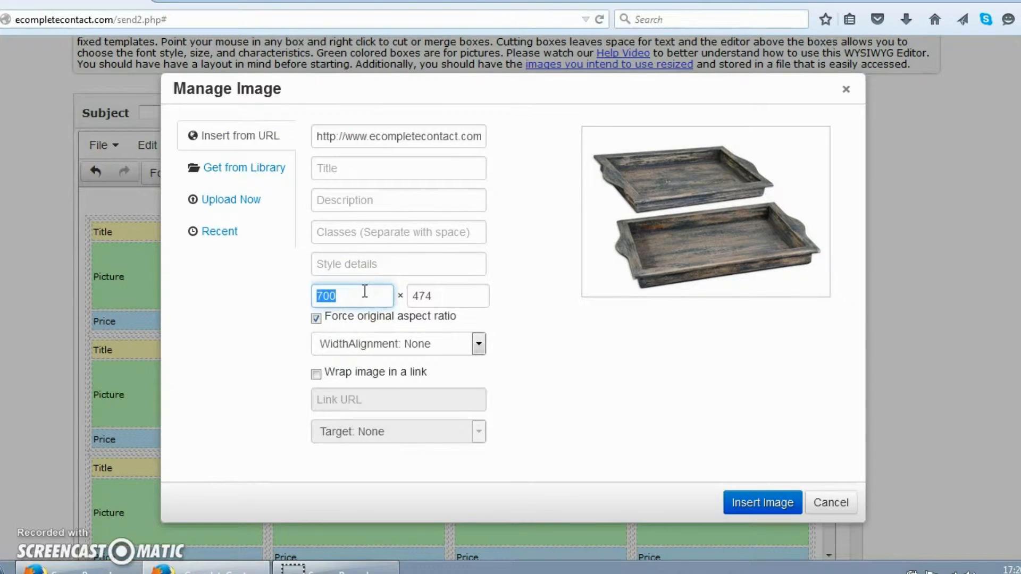
type("200")
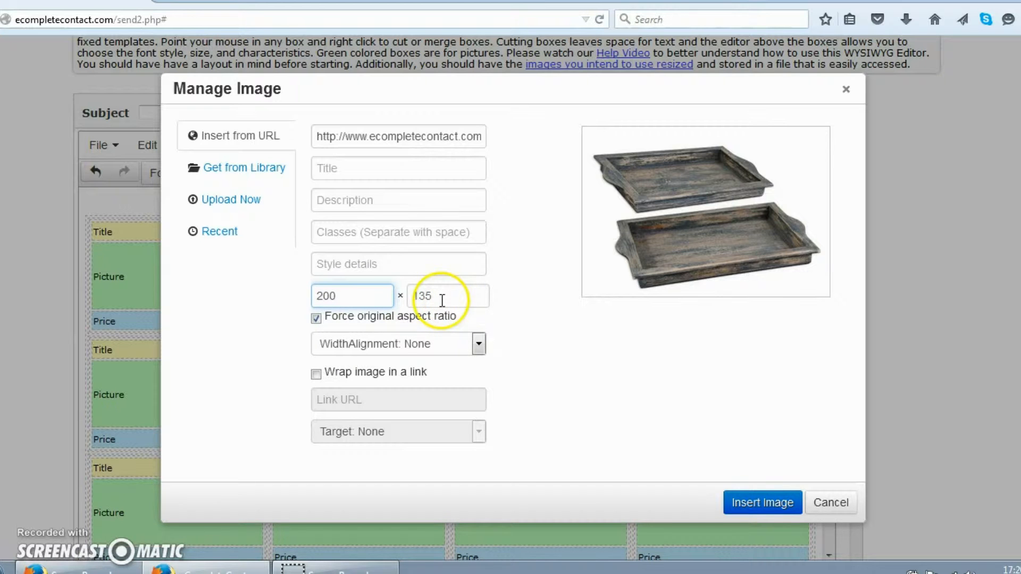
double_click(361, 301)
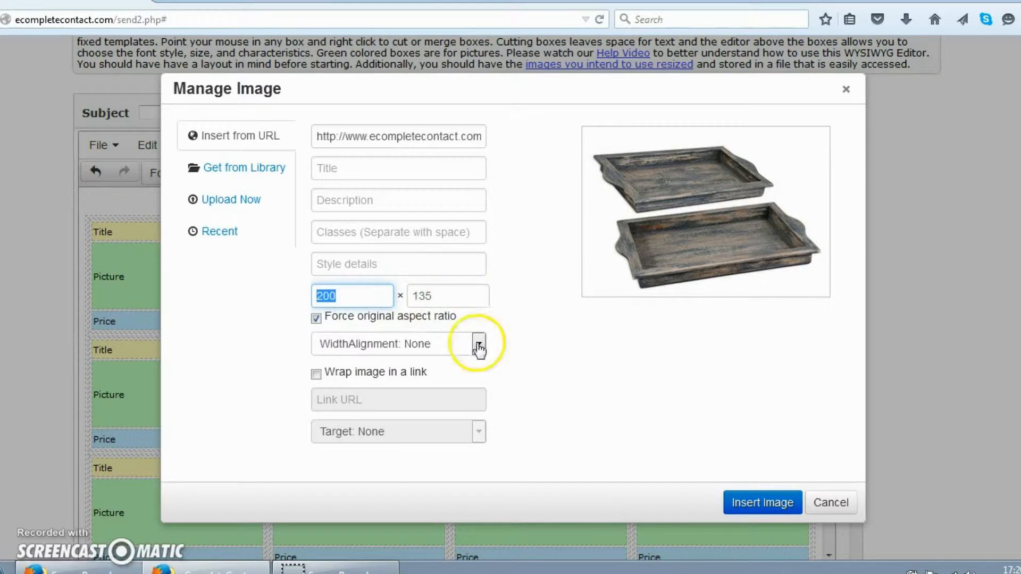
left_click(751, 504)
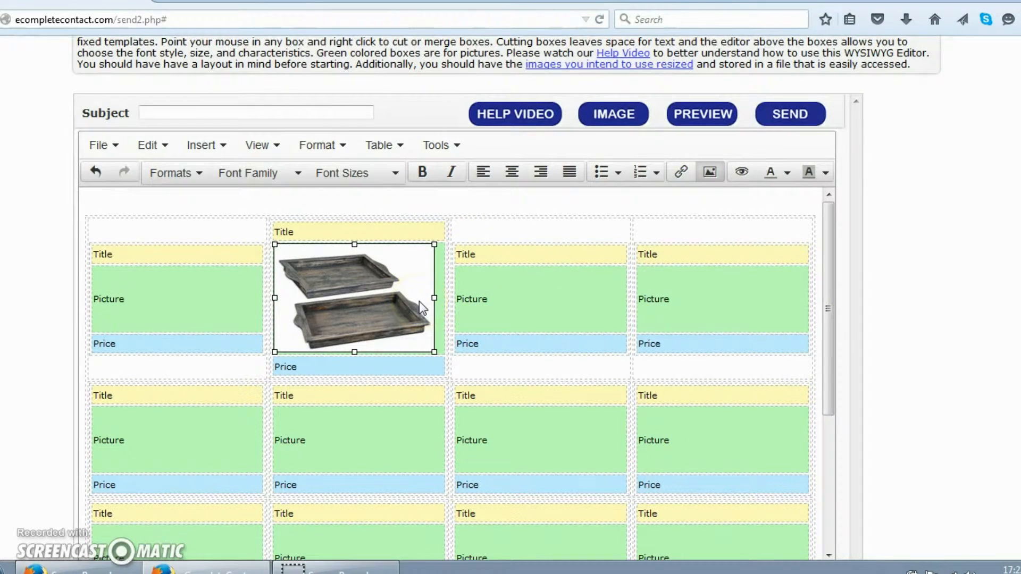
Resize the tray photo by its corner handle so it fits the cell.
left_click(435, 352)
left_click_drag(434, 351, 450, 359)
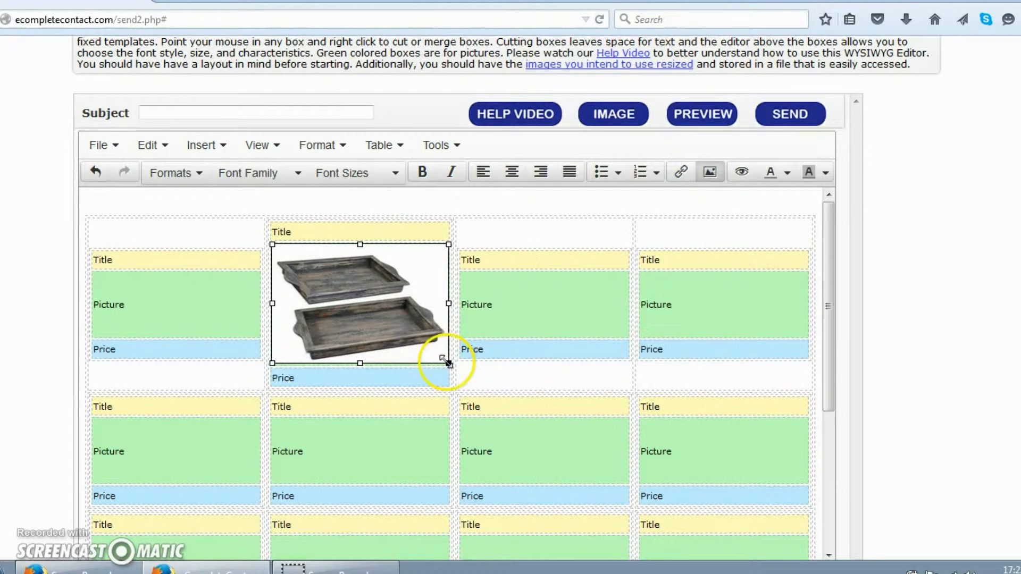
left_click_drag(447, 364, 432, 349)
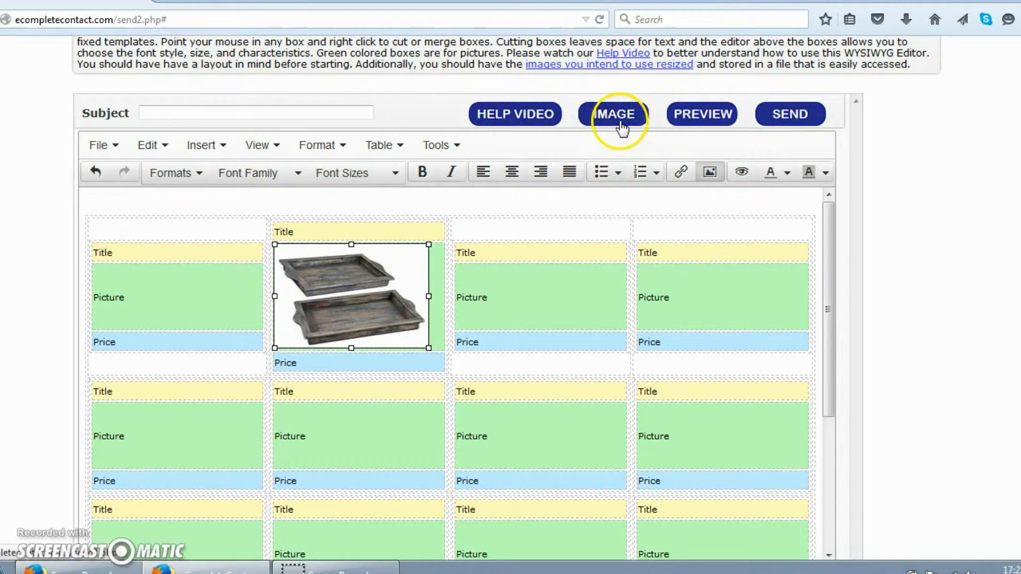
left_click(729, 126)
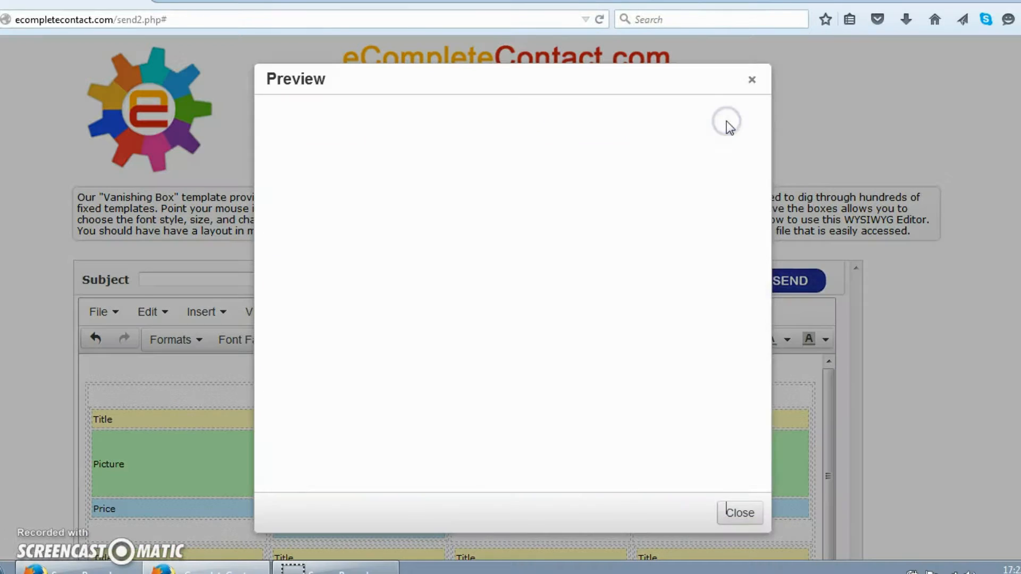
scroll(665, 234, "down", 3)
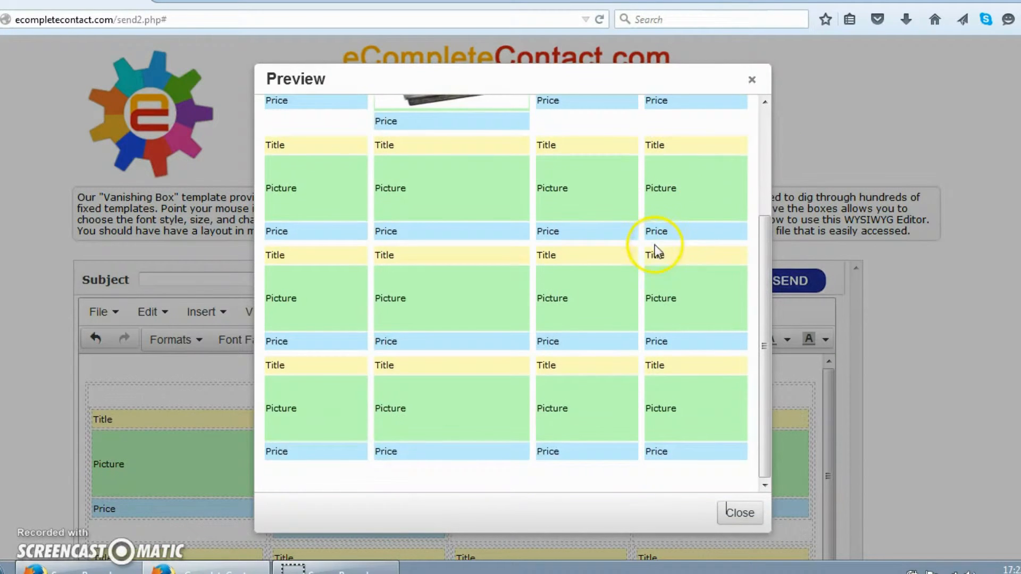
scroll(653, 307, "up", 3)
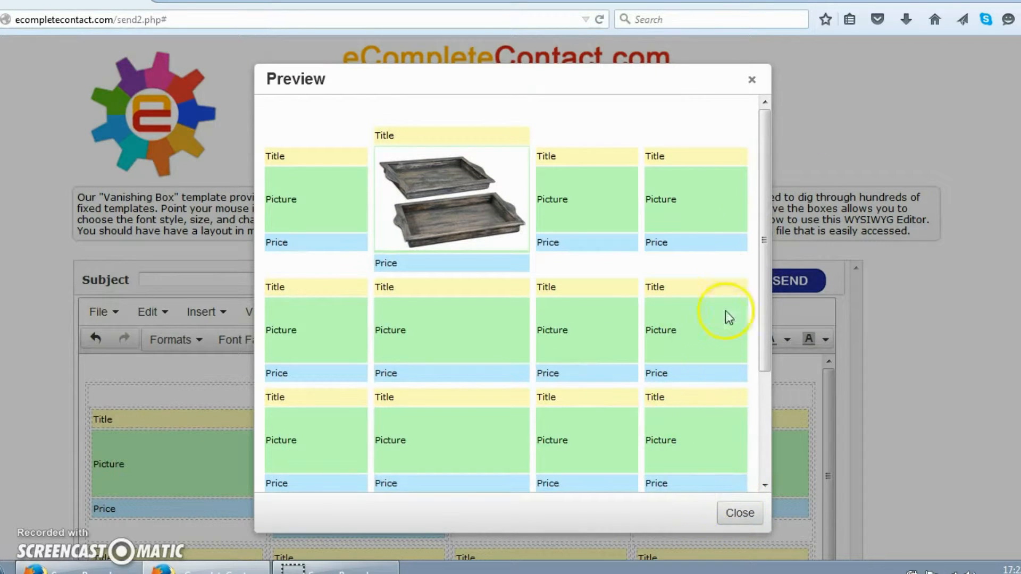
left_click(752, 84)
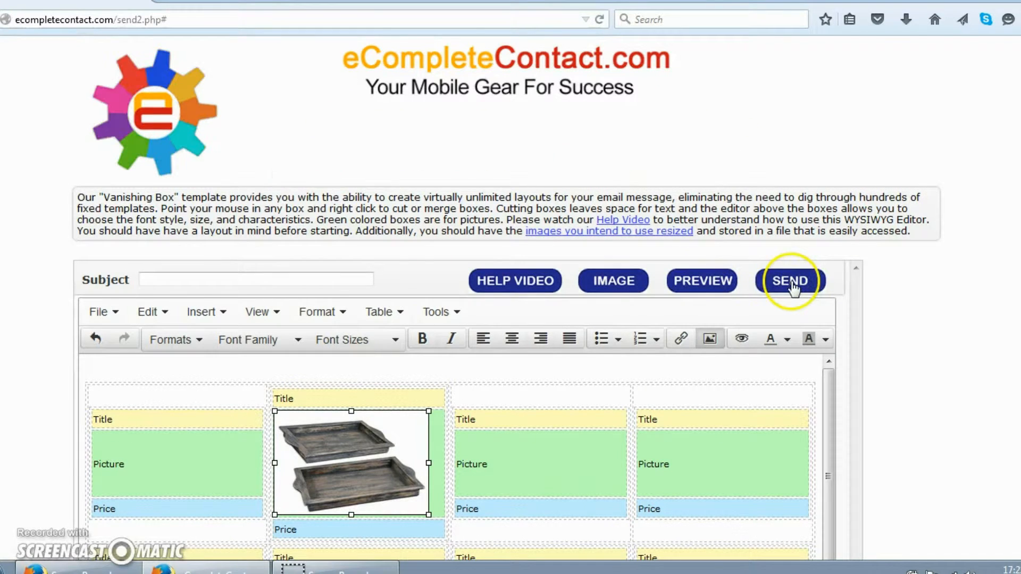
Scroll through the template to review the lower rows' Title, Picture and Price placeholders.
scroll(782, 291, "down", 2)
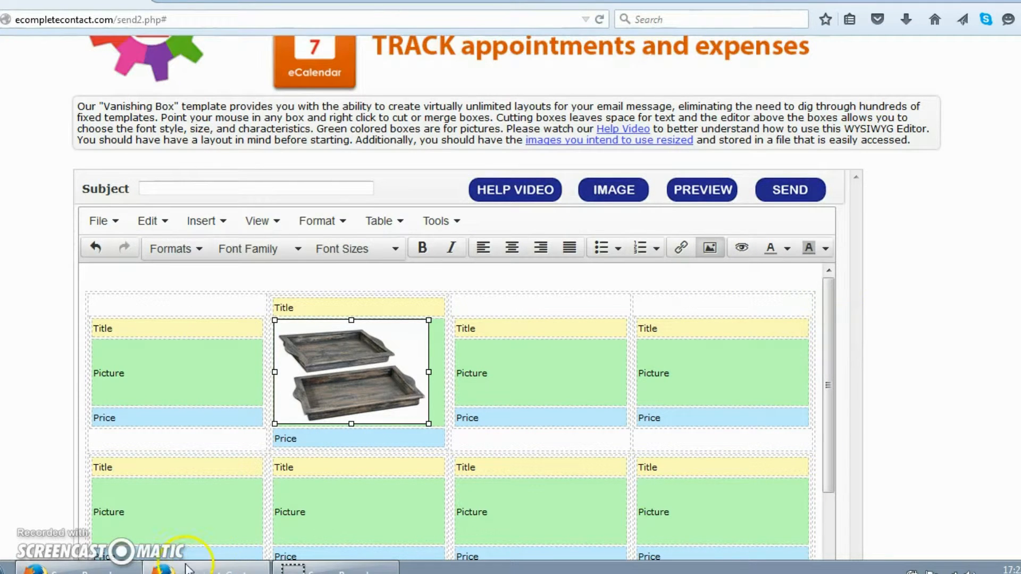
scroll(87, 488, "down", 3)
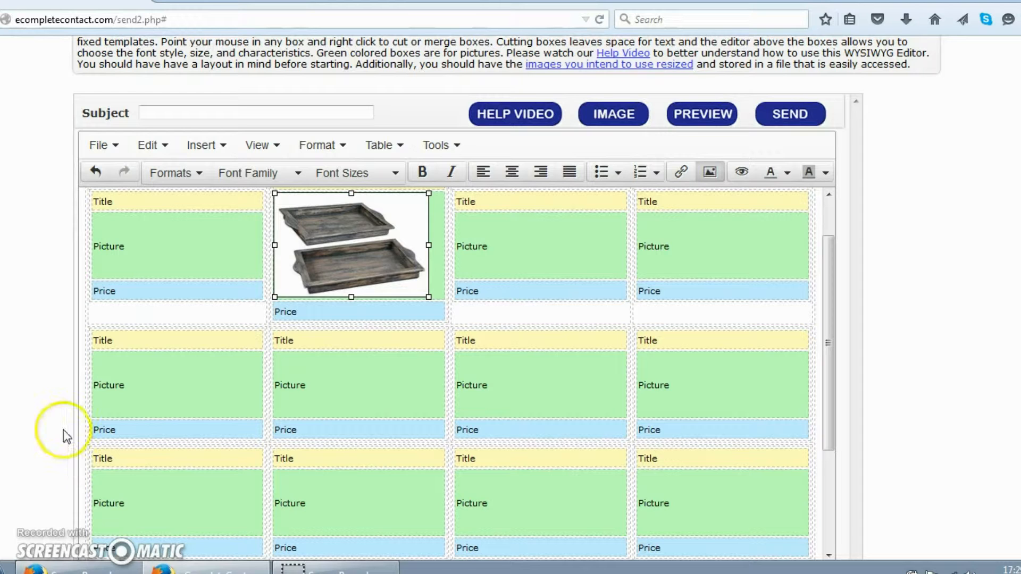
scroll(880, 476, "up", 1)
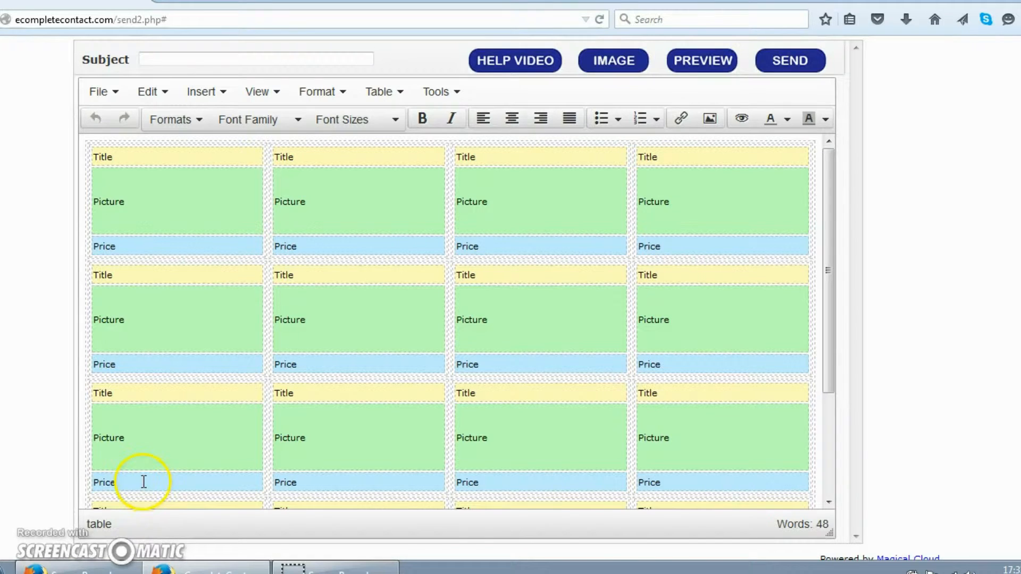
Delete the first block's Title, Picture and Price rows, emptying its top cell.
left_click(181, 201)
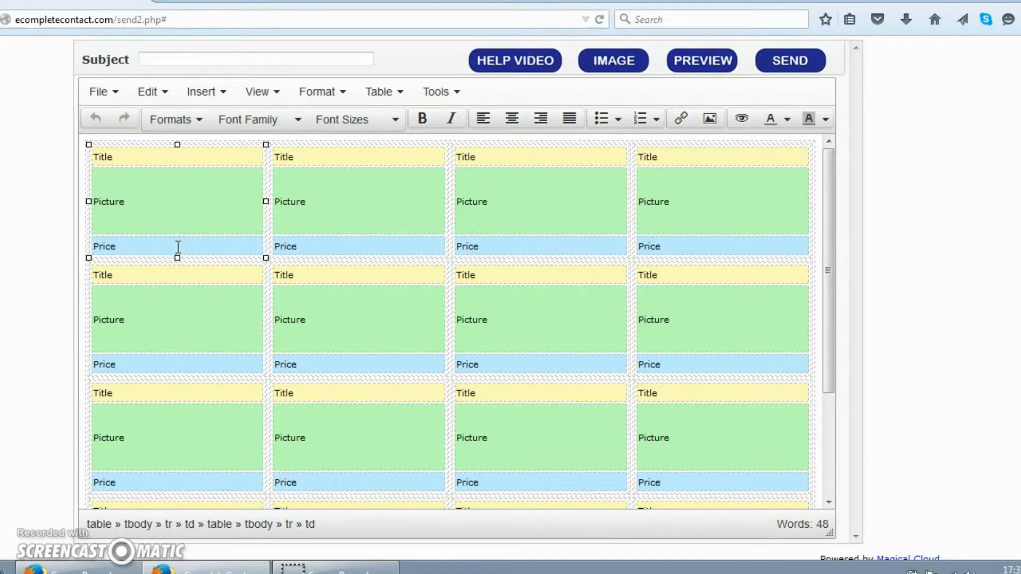
left_click_drag(95, 159, 123, 201)
left_click_drag(132, 240, 132, 251)
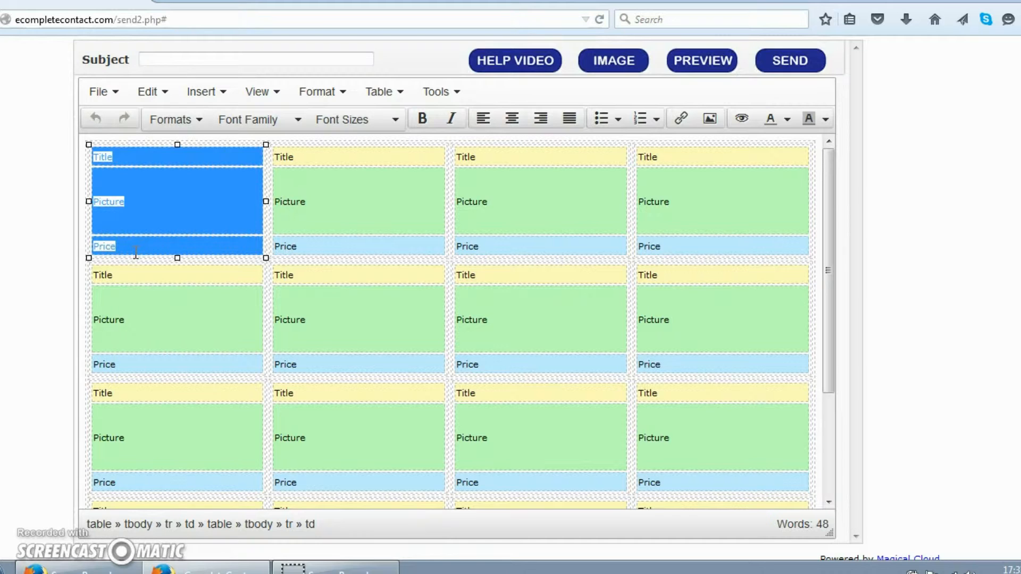
left_click(158, 206)
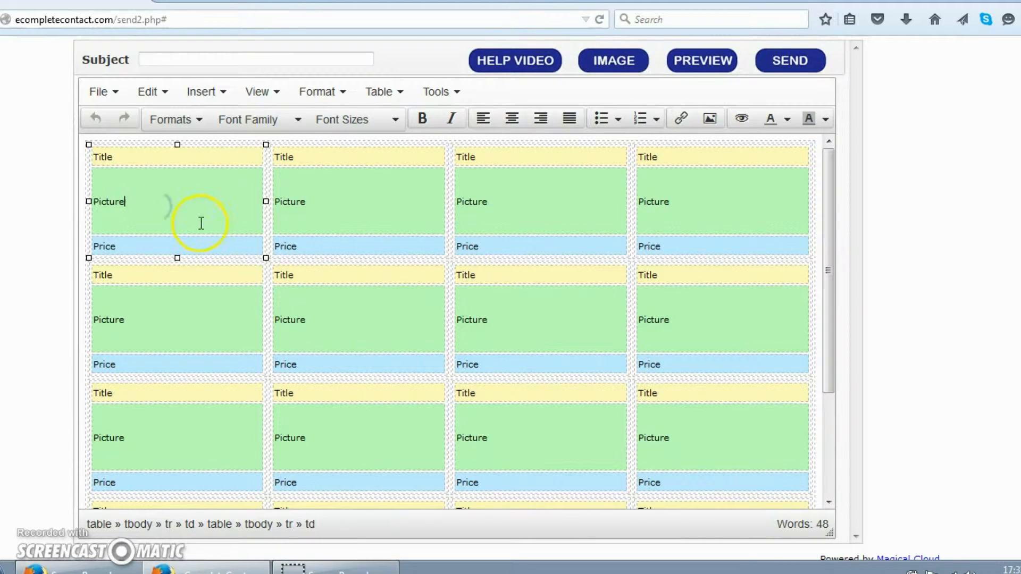
left_click_drag(95, 159, 122, 248)
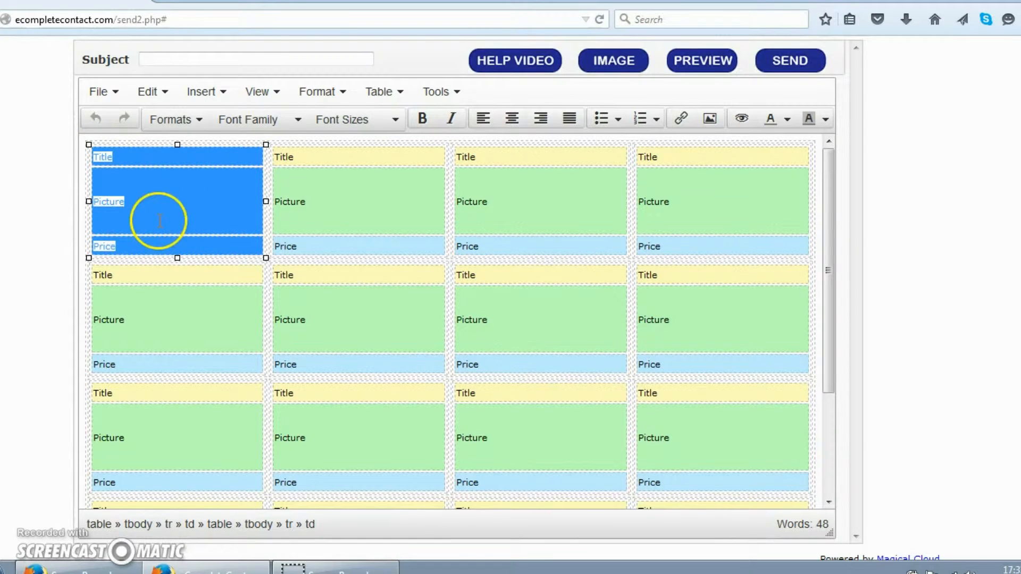
right_click(144, 209)
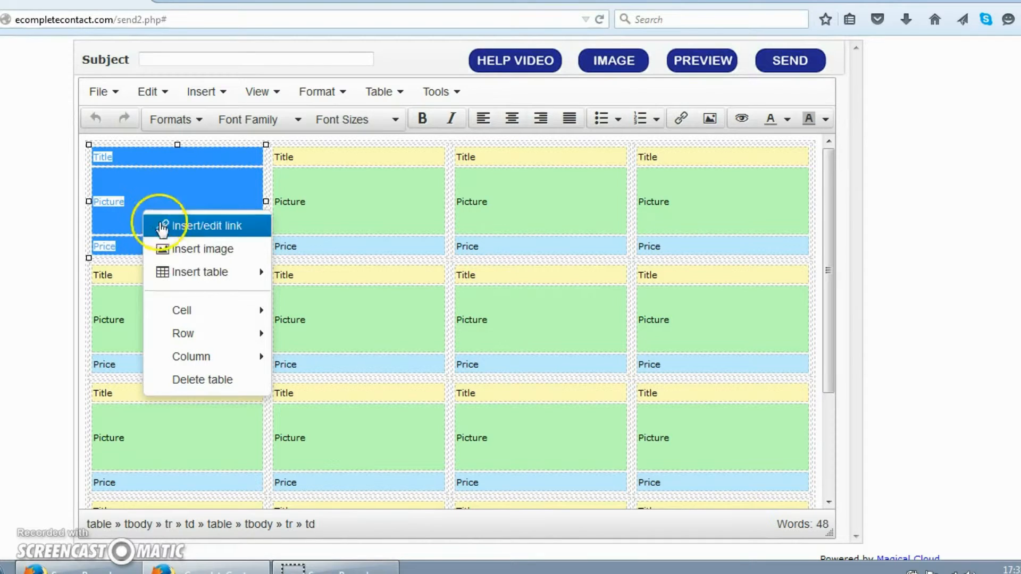
mouse_move(179, 340)
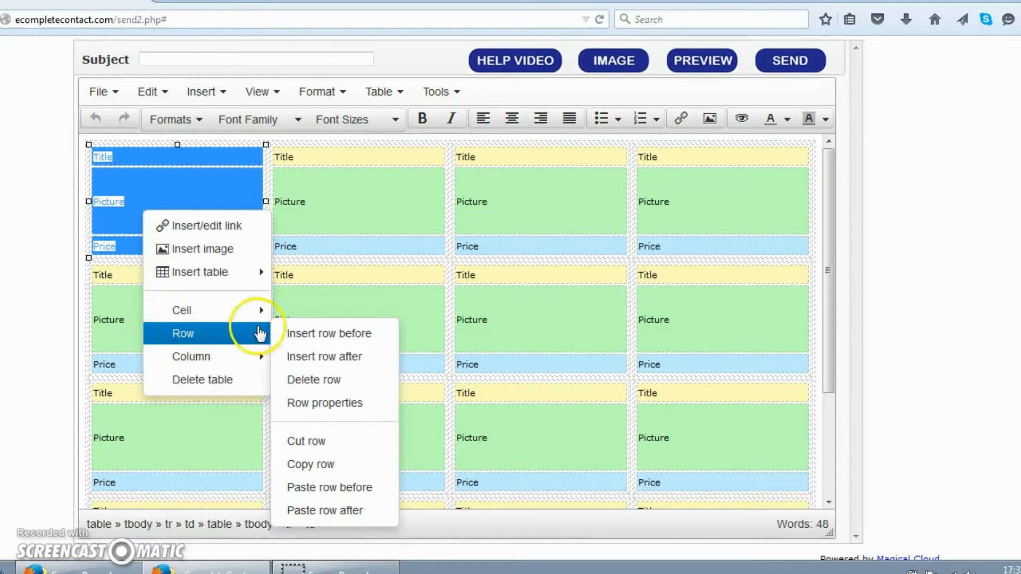
left_click(320, 381)
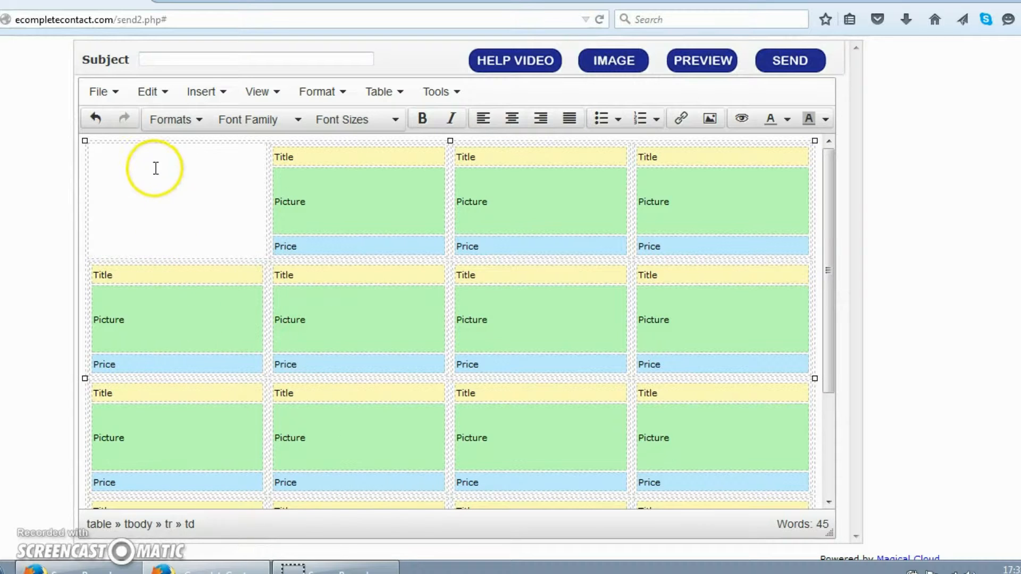
left_click(156, 219)
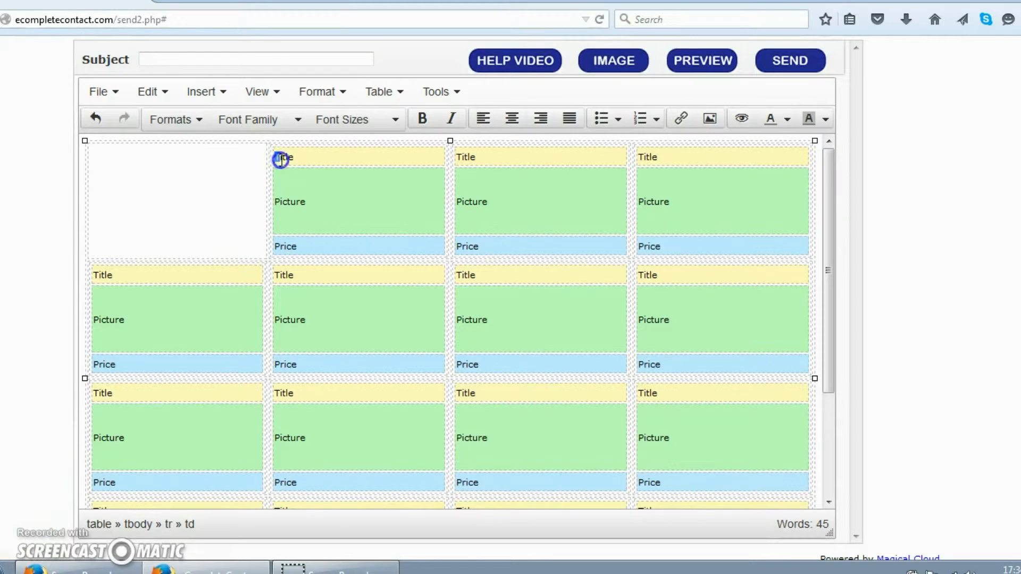
Delete the second block's Title, Picture and Price rows, then undo the last edit.
left_click_drag(281, 159, 294, 179)
left_click_drag(302, 223, 300, 248)
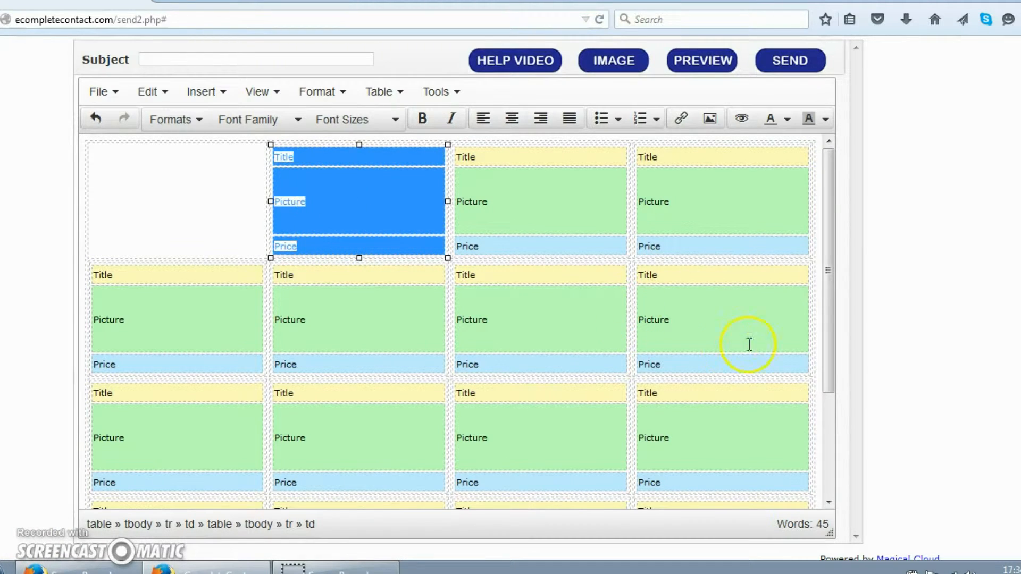
right_click(343, 208)
mouse_move(384, 336)
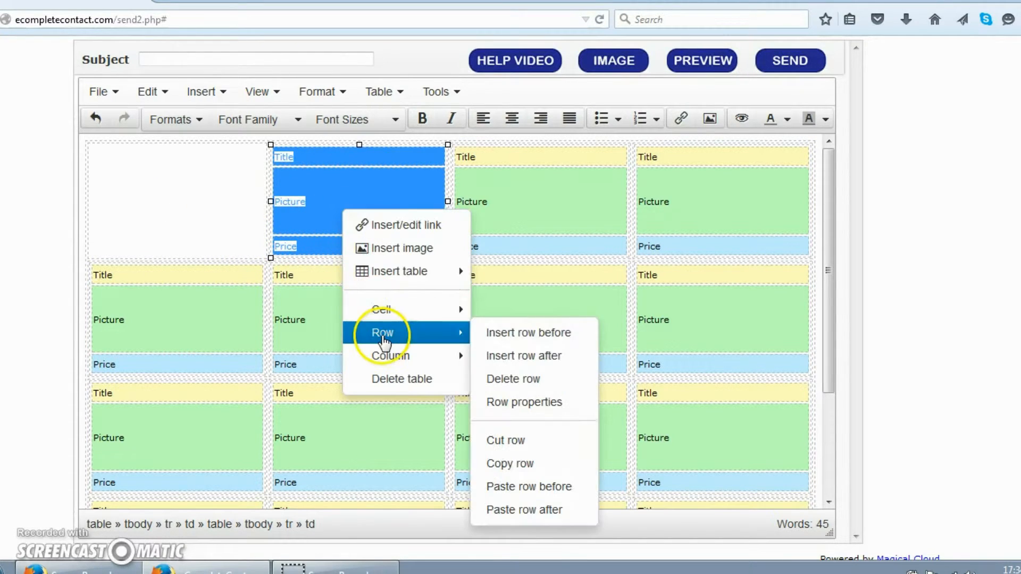
left_click(526, 379)
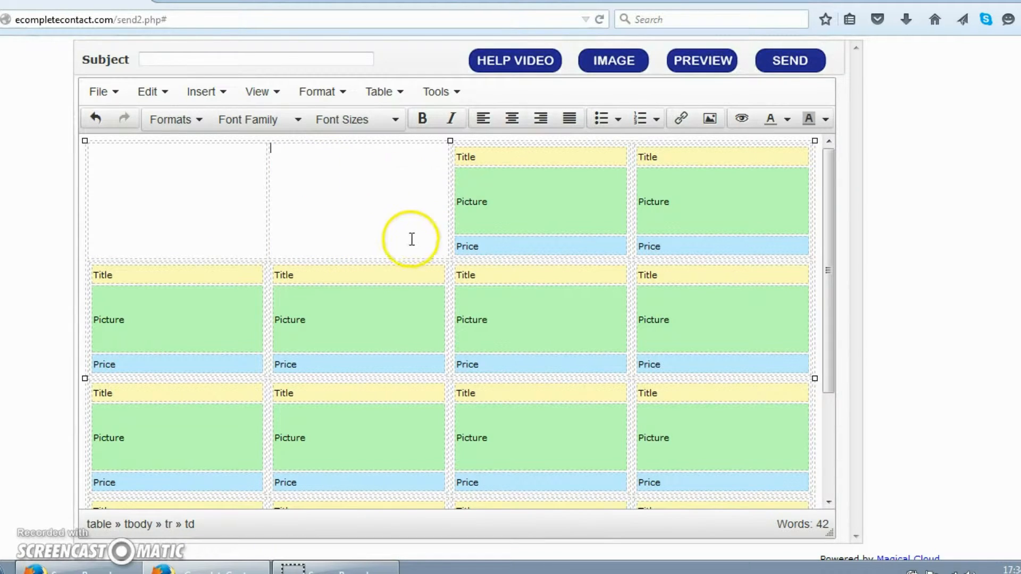
key("ctrl+z")
Delete the third and fourth blocks' rows, clearing the rest of the top row.
left_click_drag(458, 158, 497, 246)
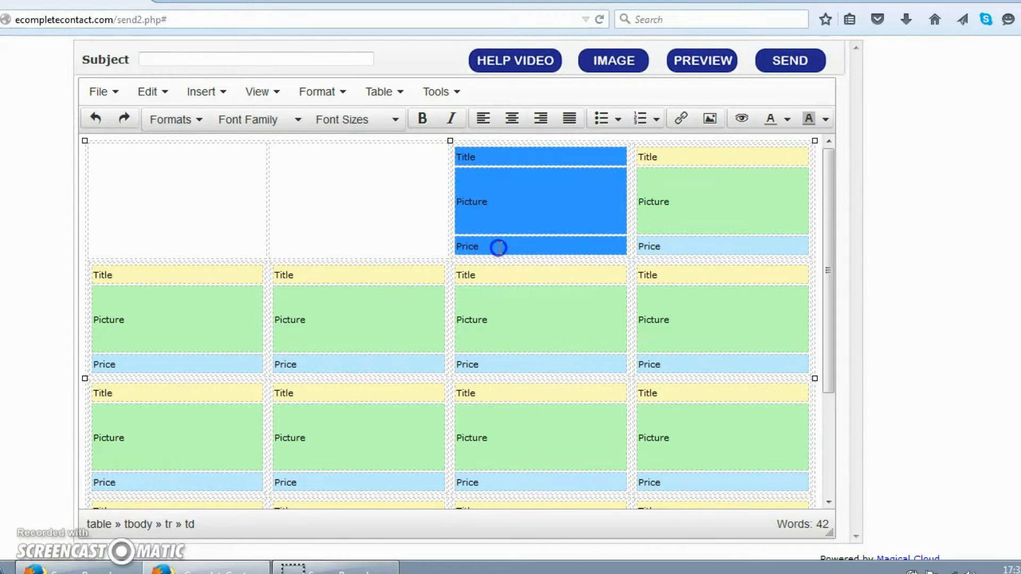
right_click(511, 208)
mouse_move(551, 334)
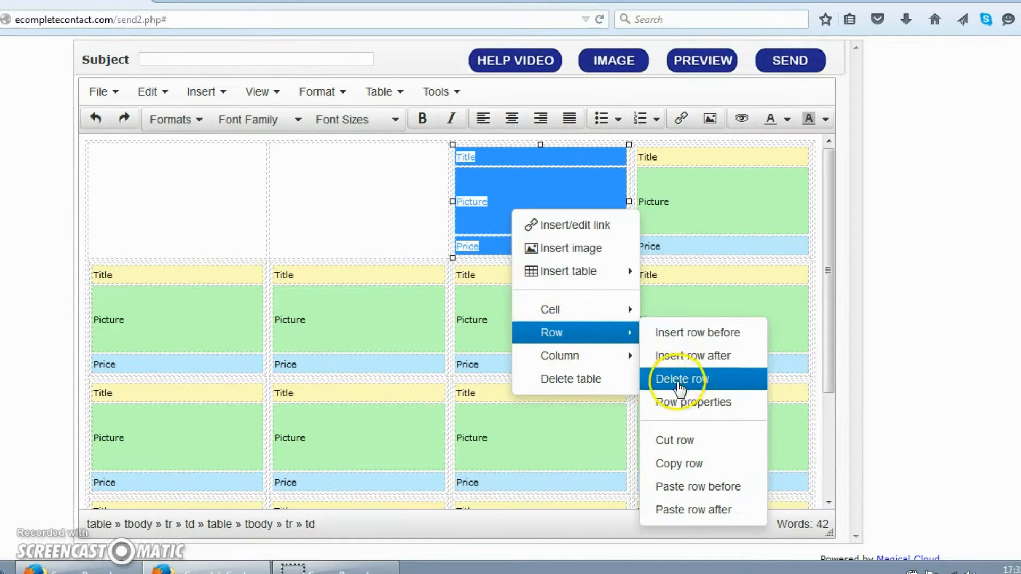
left_click(680, 382)
left_click_drag(631, 155, 672, 247)
right_click(686, 197)
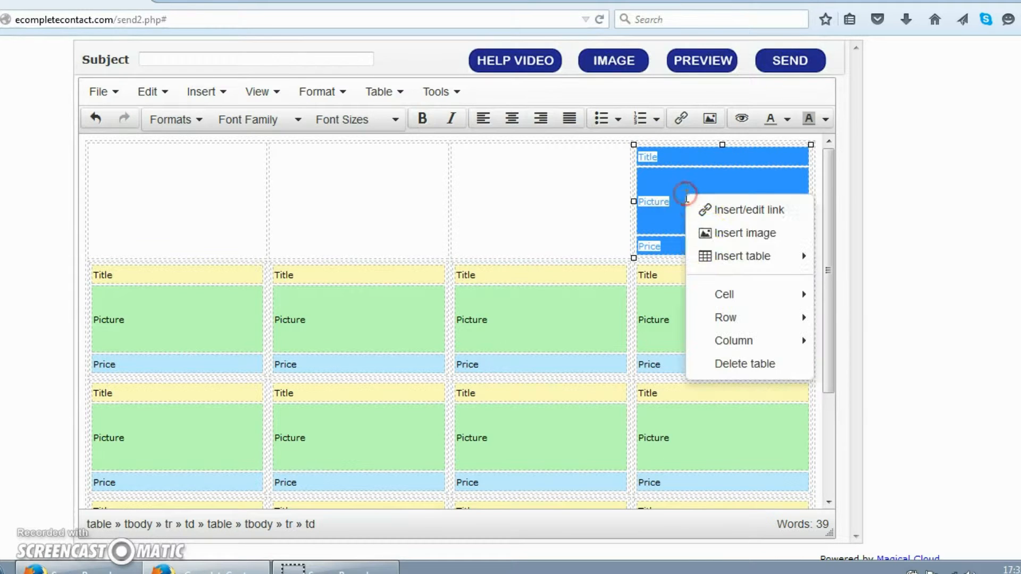
mouse_move(723, 318)
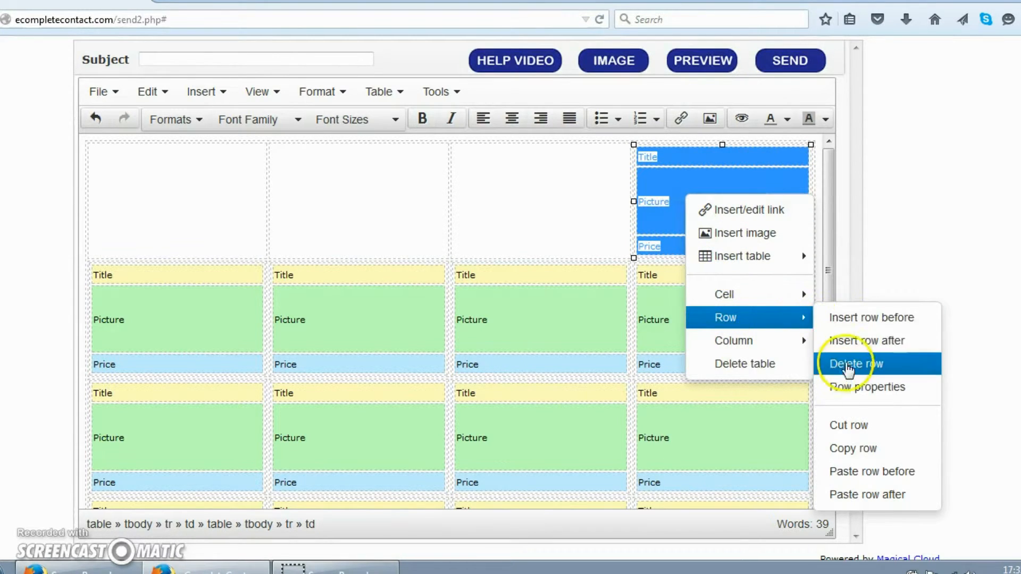
left_click(847, 367)
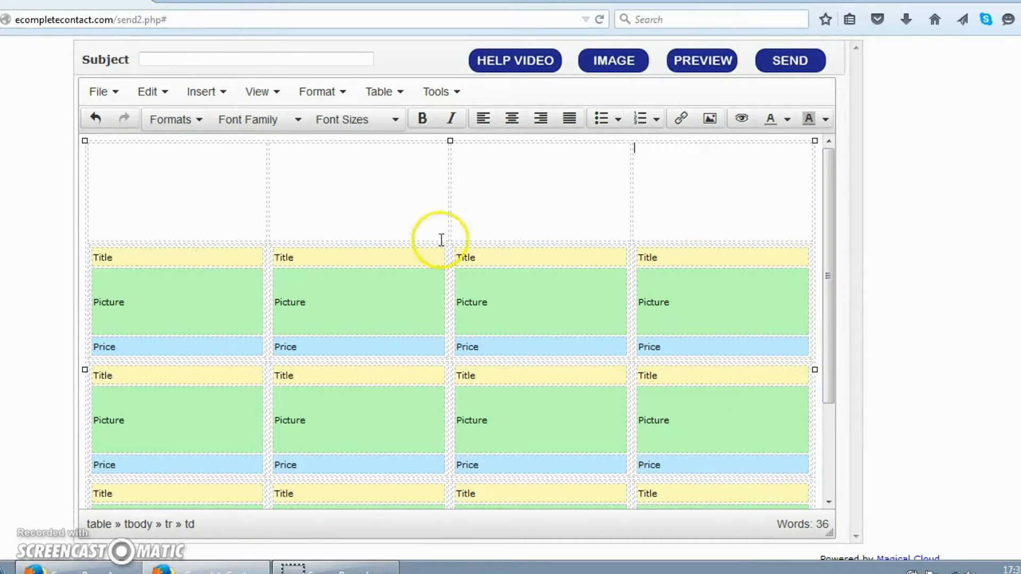
Put the caret in the empty top-left cell and scroll to review the cleared row.
left_click(207, 218)
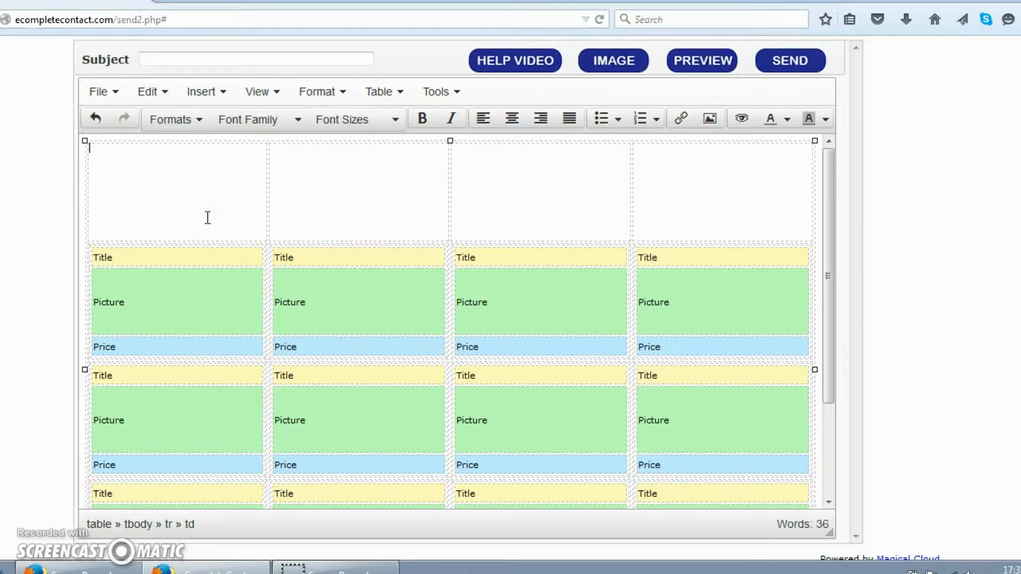
scroll(318, 282, "down", 5)
scroll(318, 329, "up", 5)
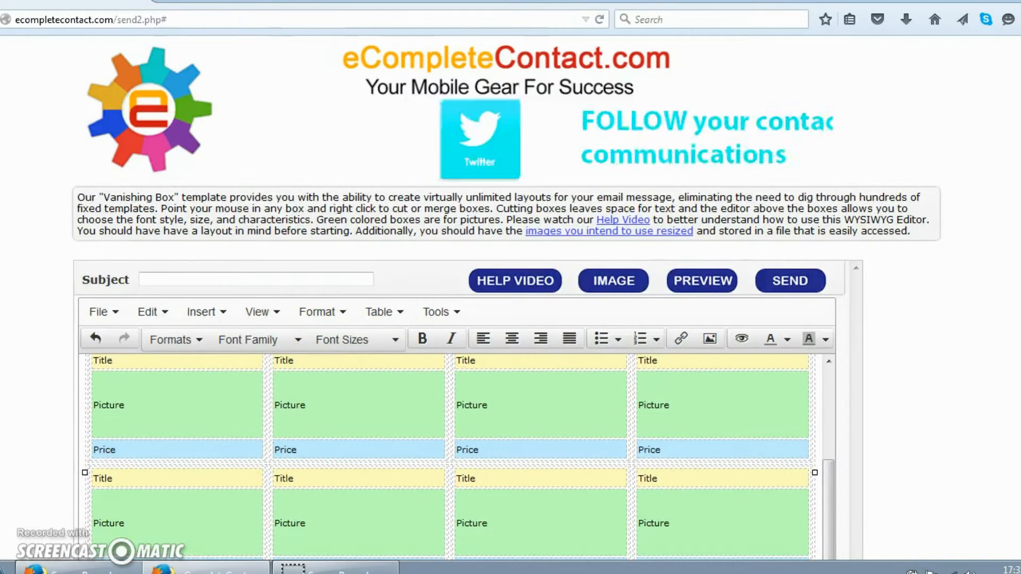
scroll(511, 298, "down", 3)
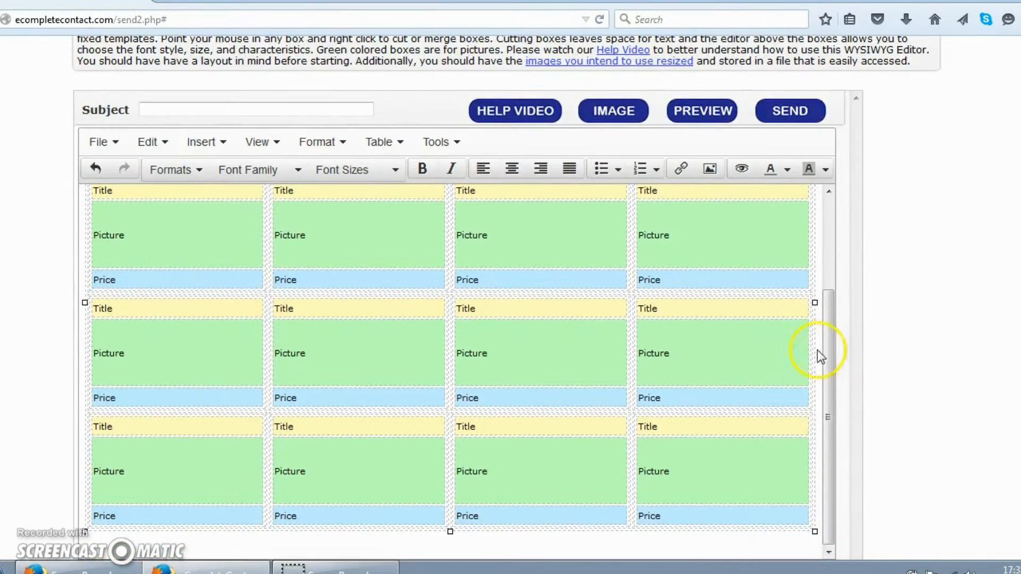
left_click_drag(822, 355, 830, 269)
left_click(179, 250)
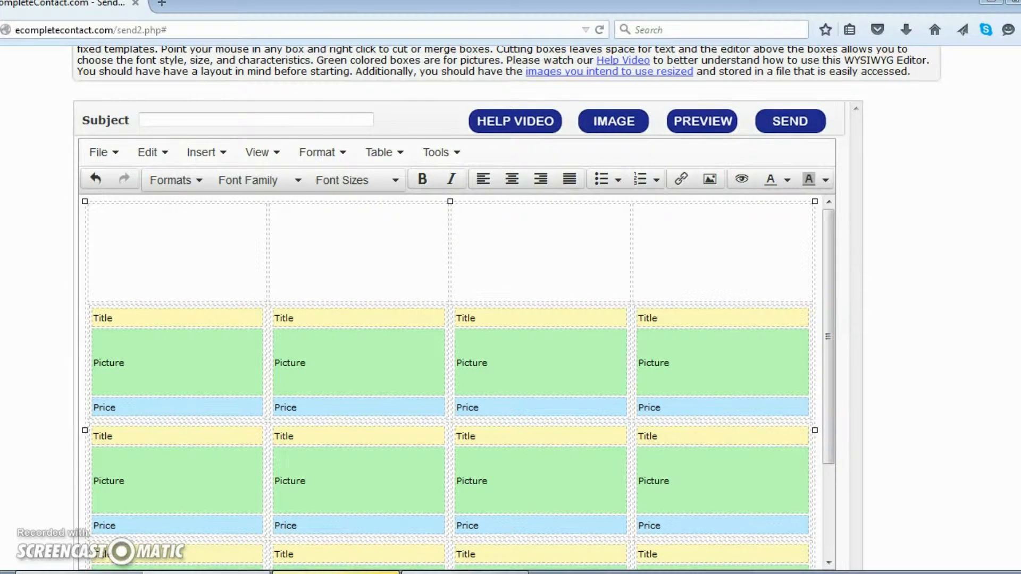
scroll(904, 309, "down", 2)
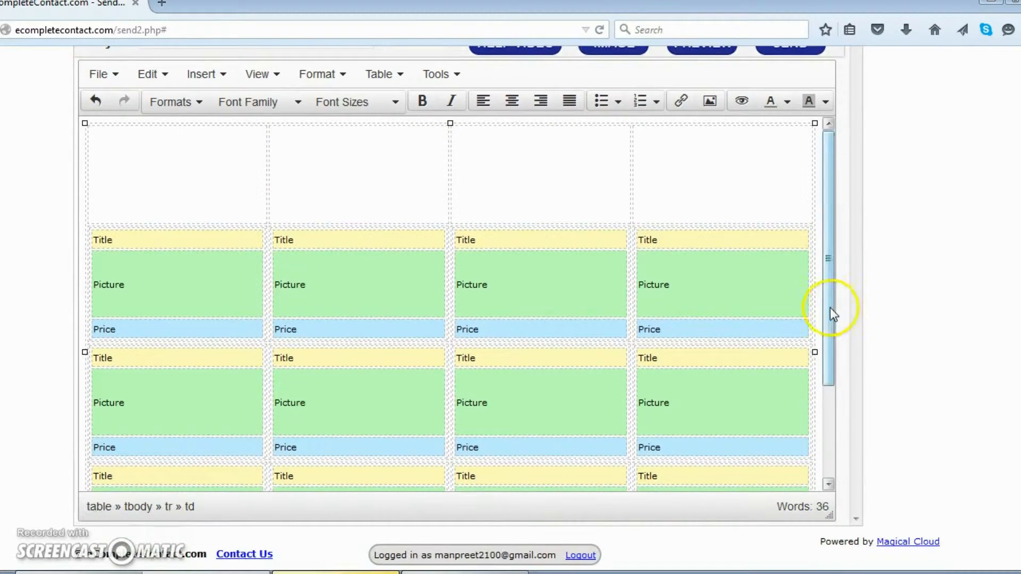
left_click_drag(830, 308, 826, 376)
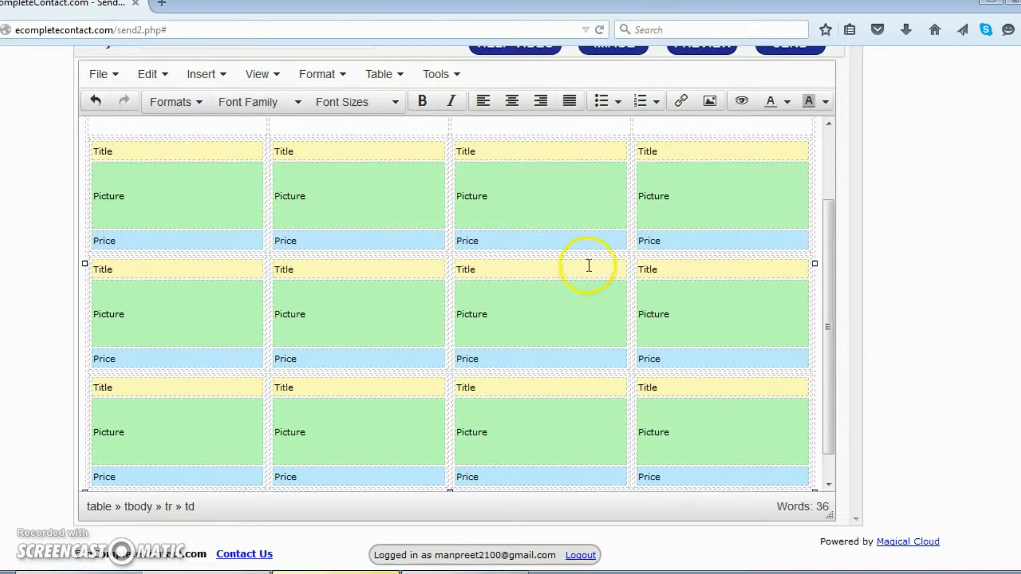
scroll(553, 255, "up", 2)
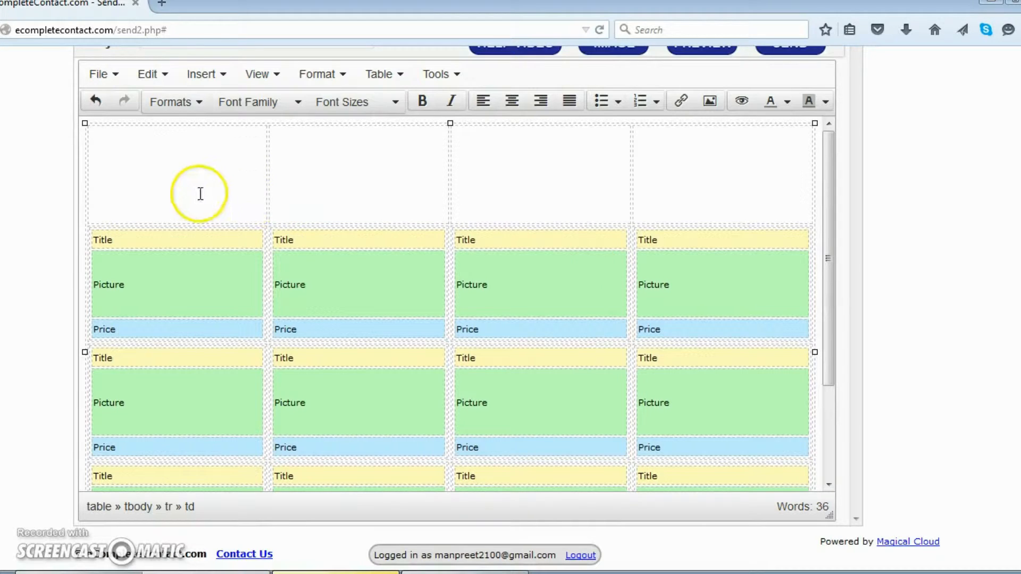
Select all four empty top-row cells and apply Cell > Merge cells.
left_click(245, 188)
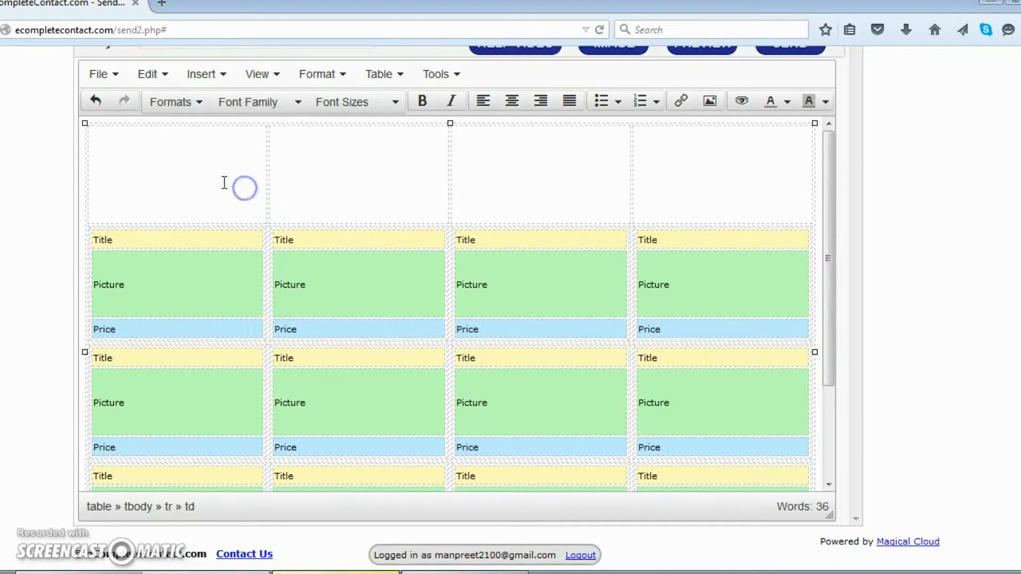
left_click_drag(201, 183, 647, 198)
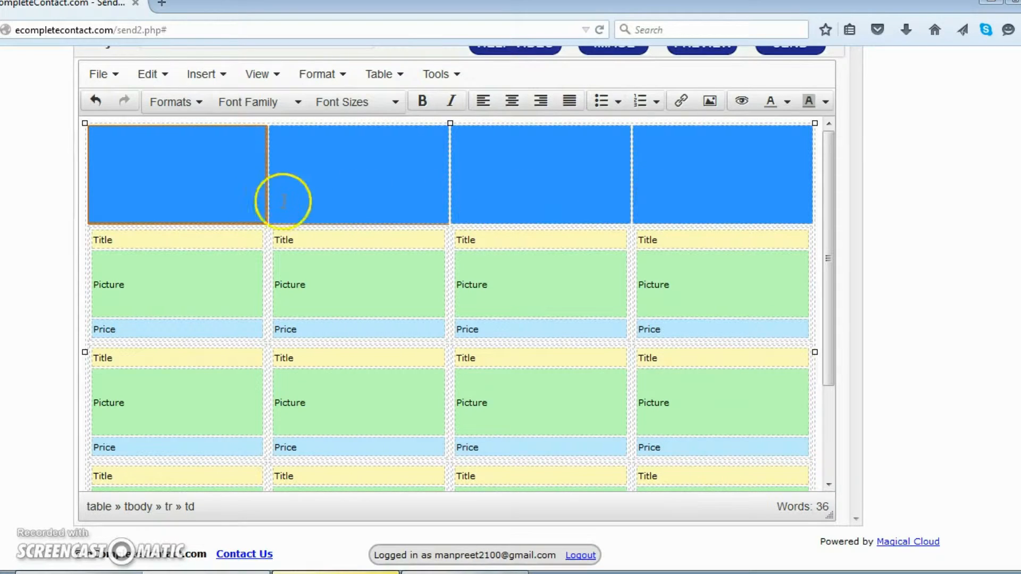
left_click(114, 194)
left_click(152, 179)
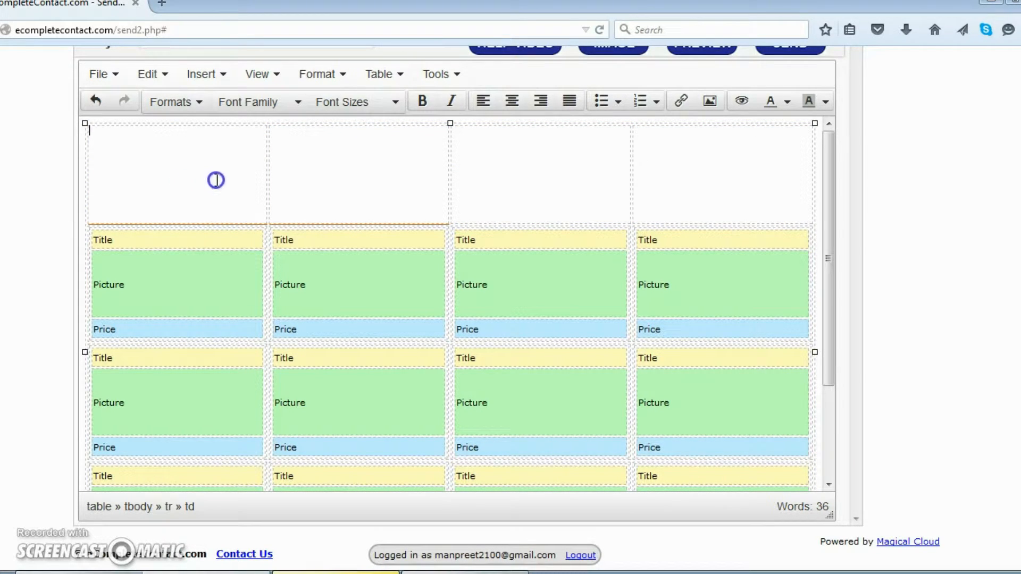
left_click_drag(250, 182, 475, 183)
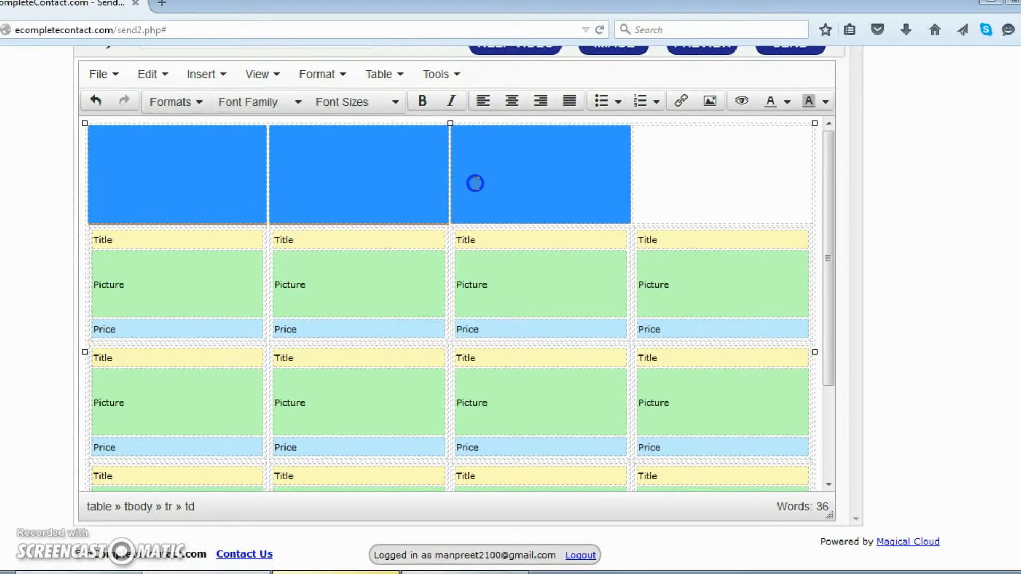
left_click_drag(565, 183, 670, 184)
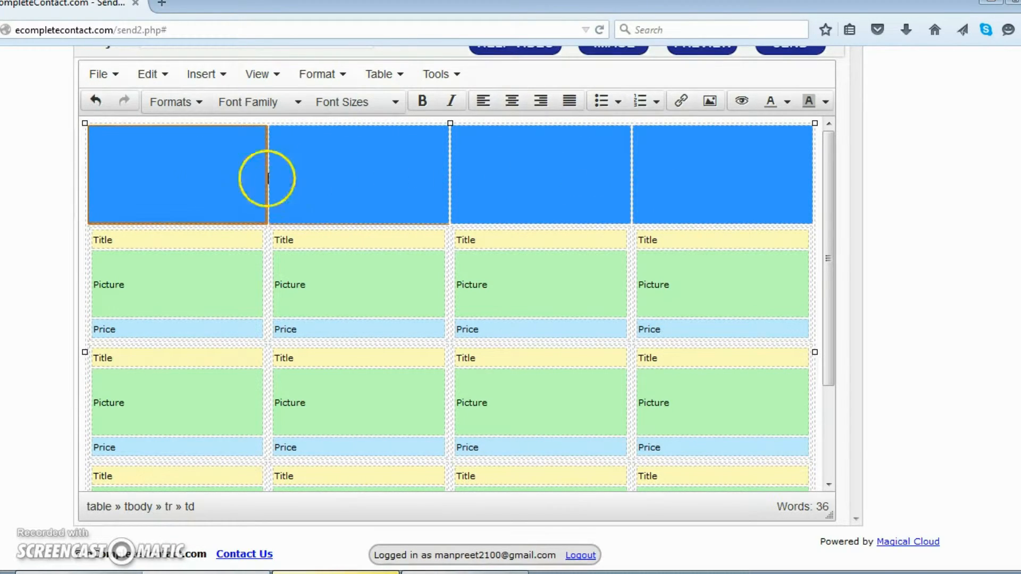
right_click(208, 179)
mouse_move(238, 280)
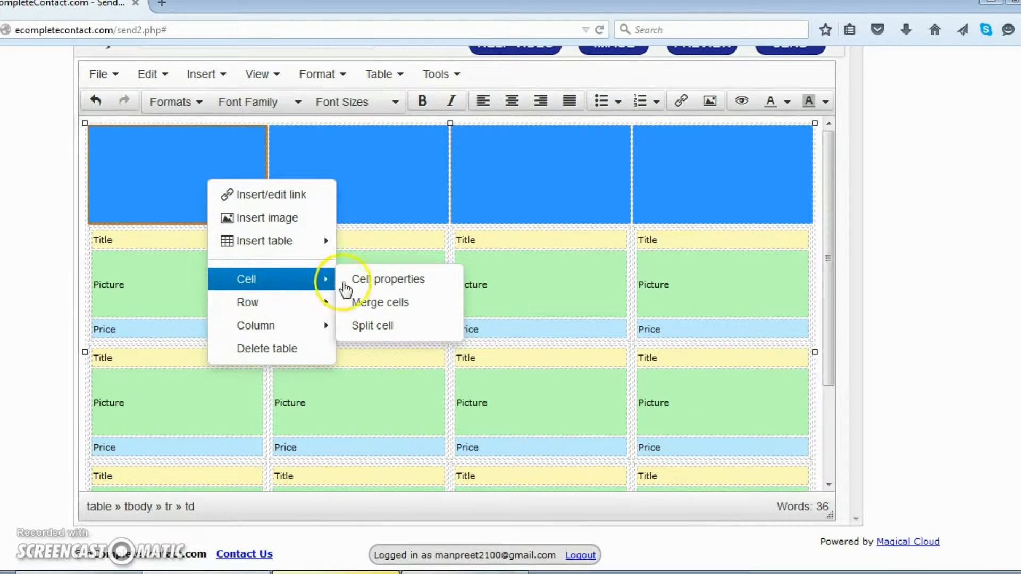
left_click(391, 308)
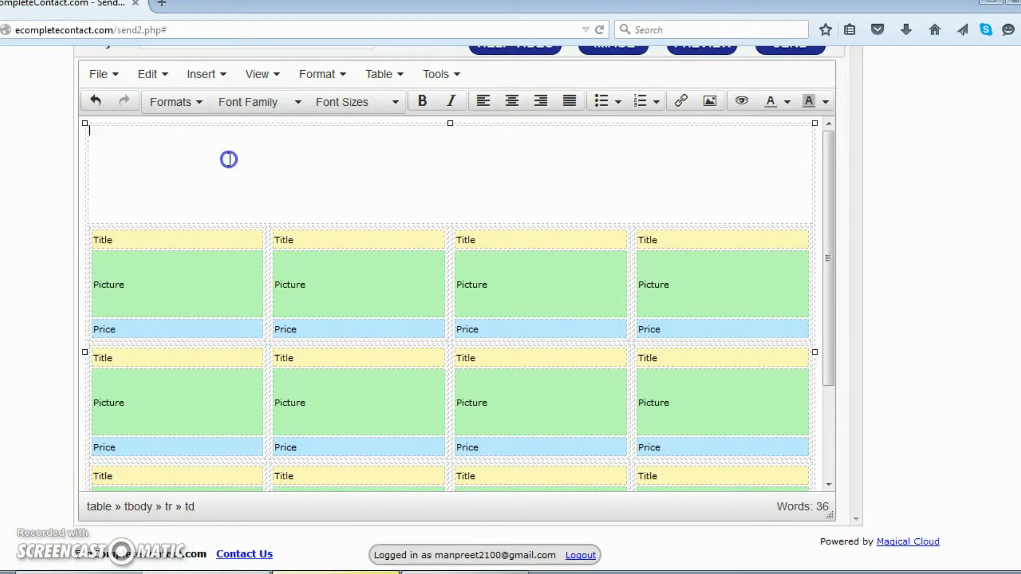
scroll(393, 210, "up", 3)
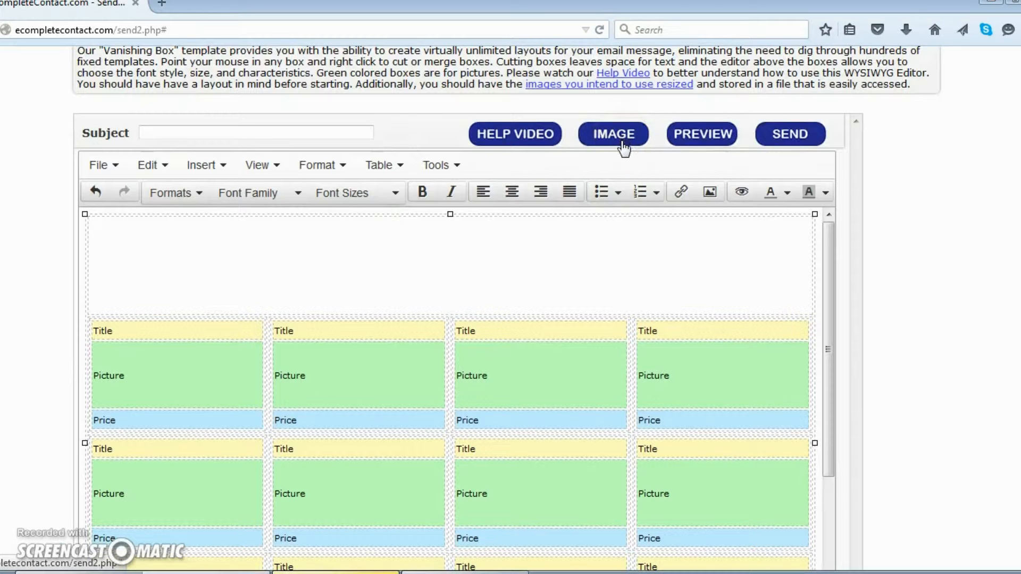
Upload logo.jpg and insert it into the merged header cell.
left_click(200, 165)
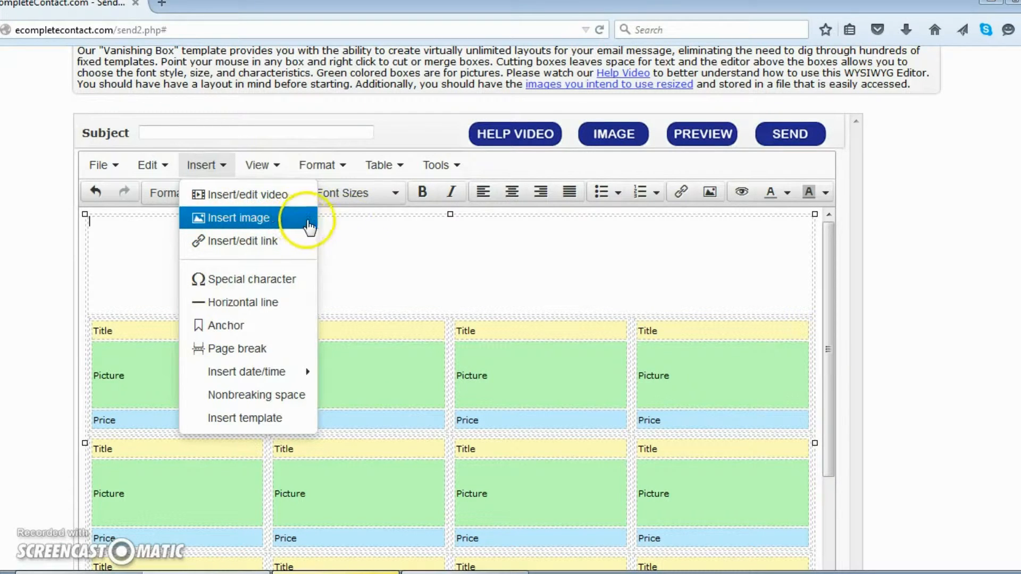
left_click(268, 219)
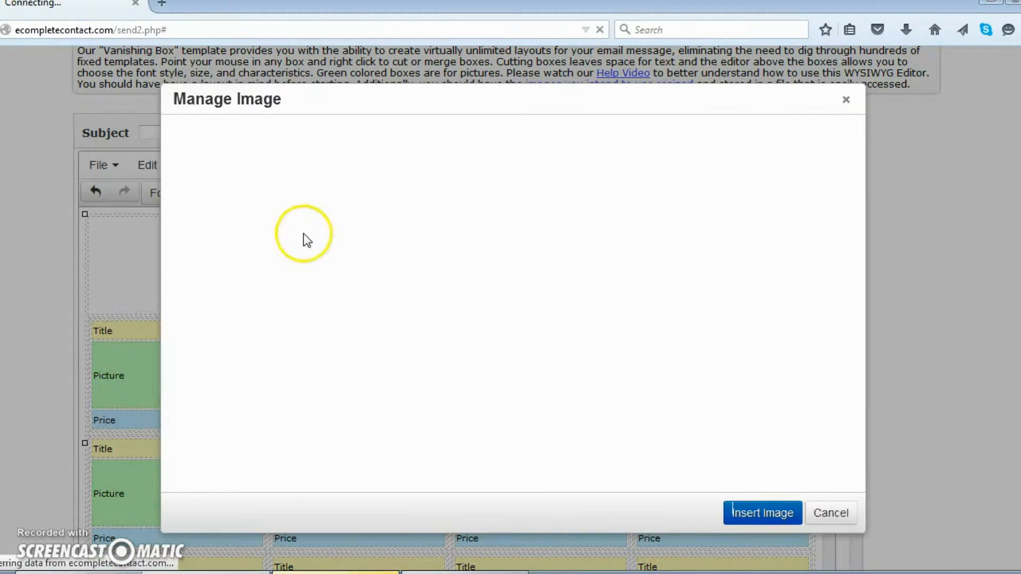
left_click(275, 204)
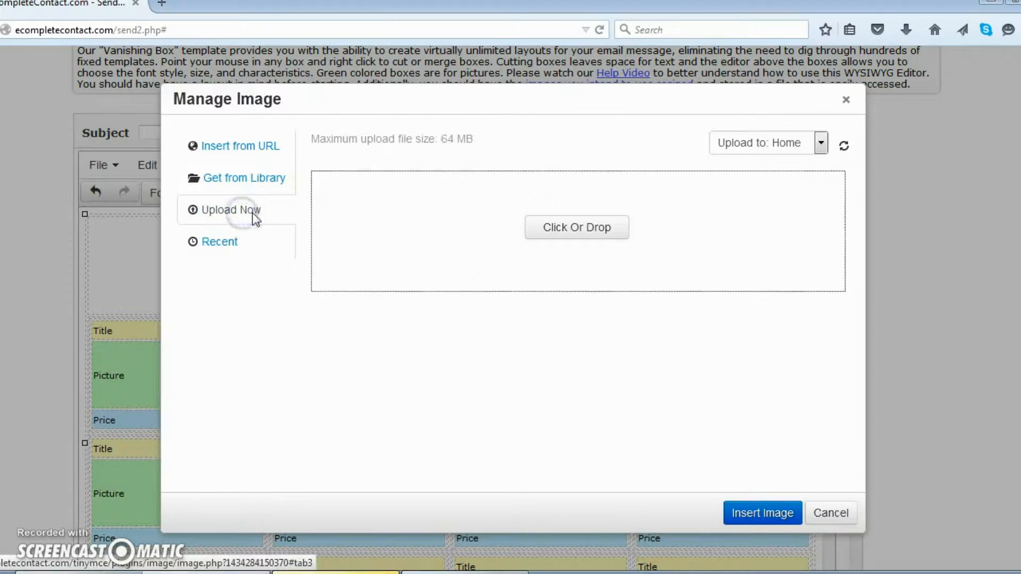
left_click(550, 228)
left_click(432, 226)
left_click(367, 353)
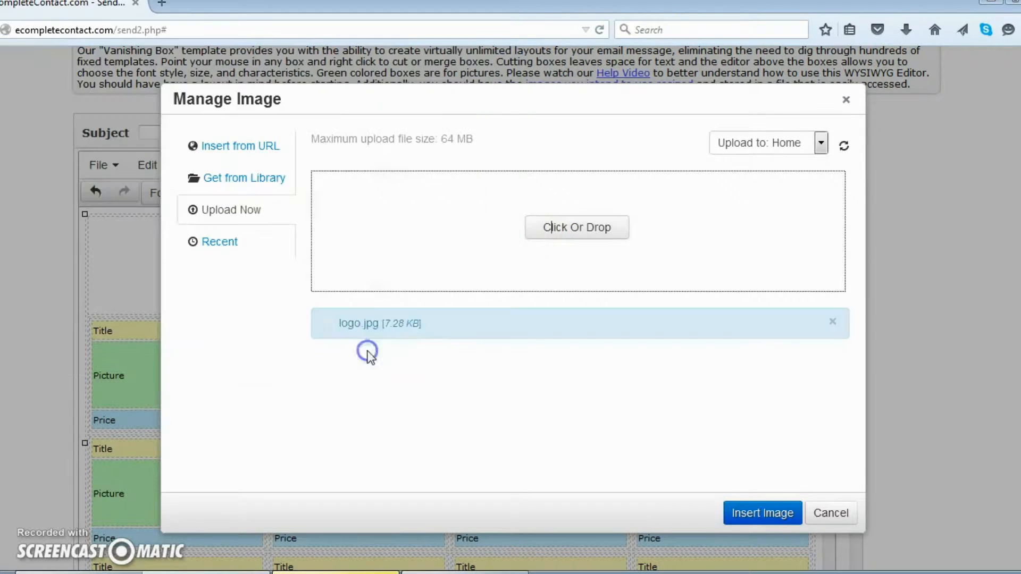
left_click(374, 378)
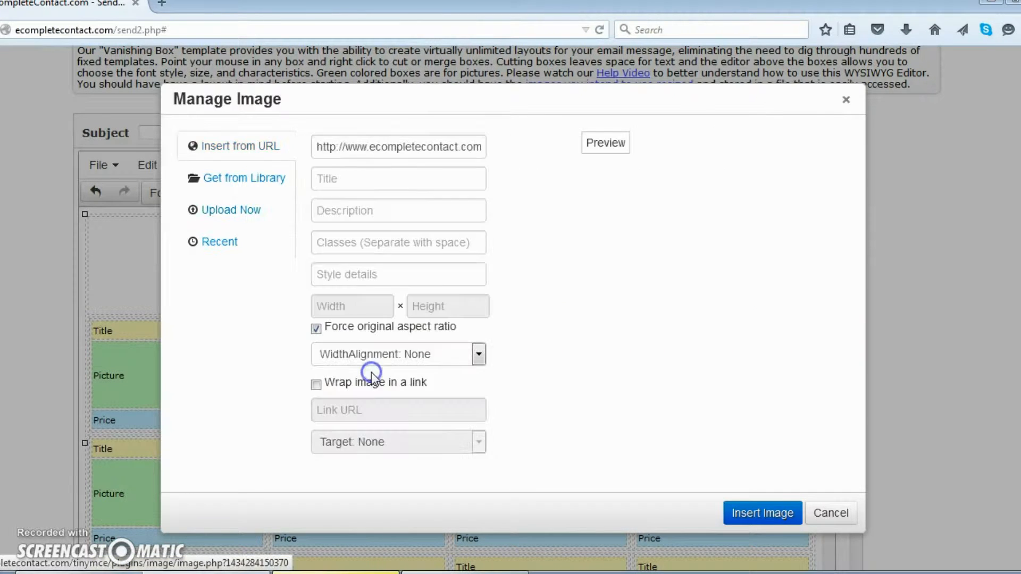
left_click(749, 513)
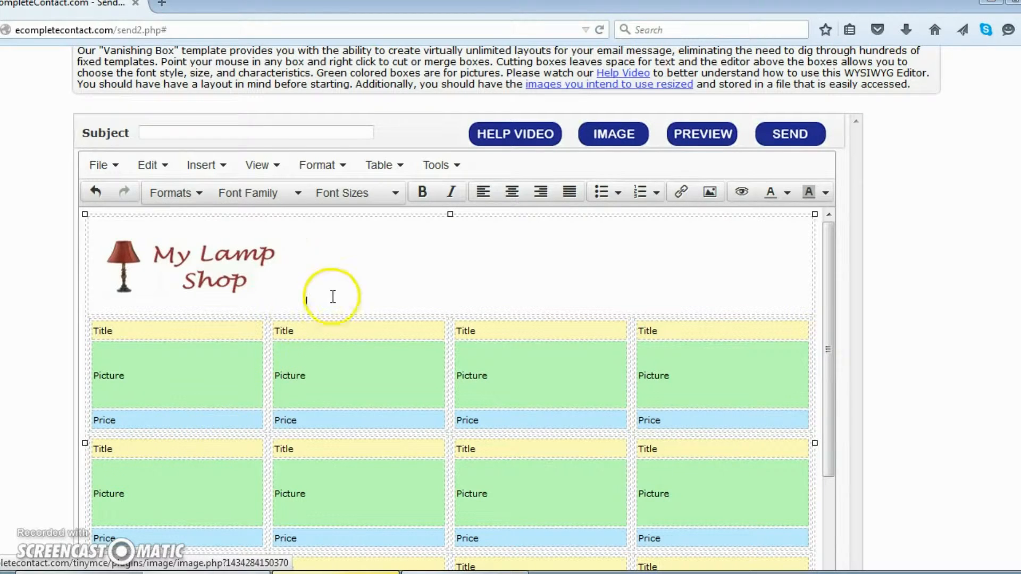
scroll(360, 278, "down", 3)
scroll(360, 283, "up", 3)
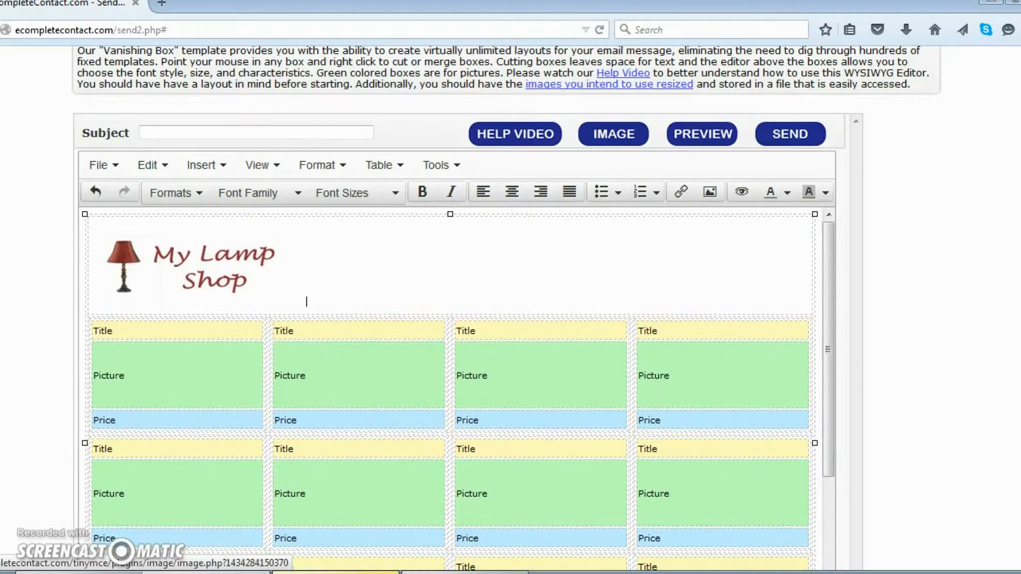
Delete the first and second top-row blocks' rows, emptying their cells.
scroll(305, 266, "down", 3)
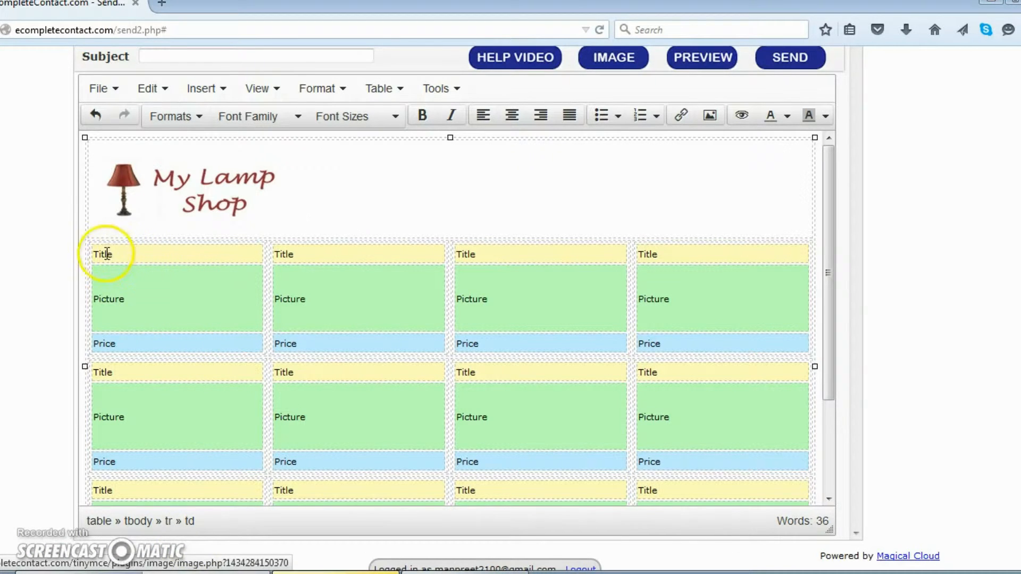
left_click_drag(107, 266, 143, 340)
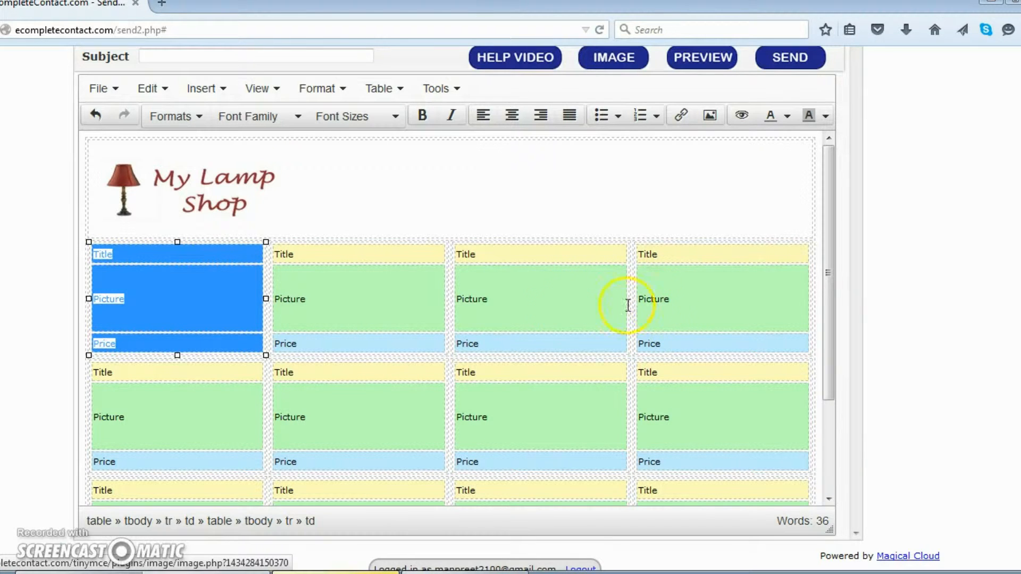
right_click(109, 296)
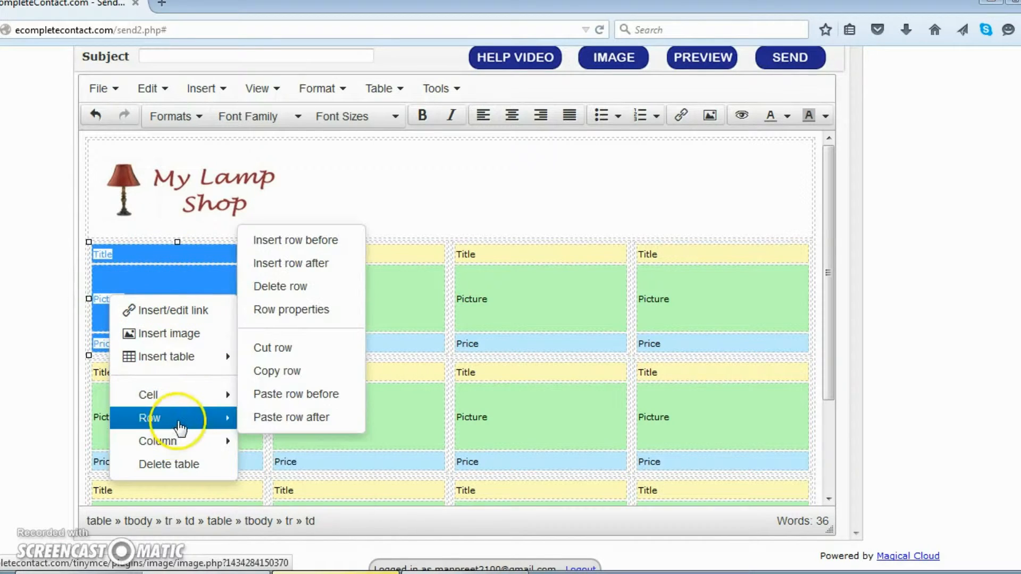
left_click(310, 286)
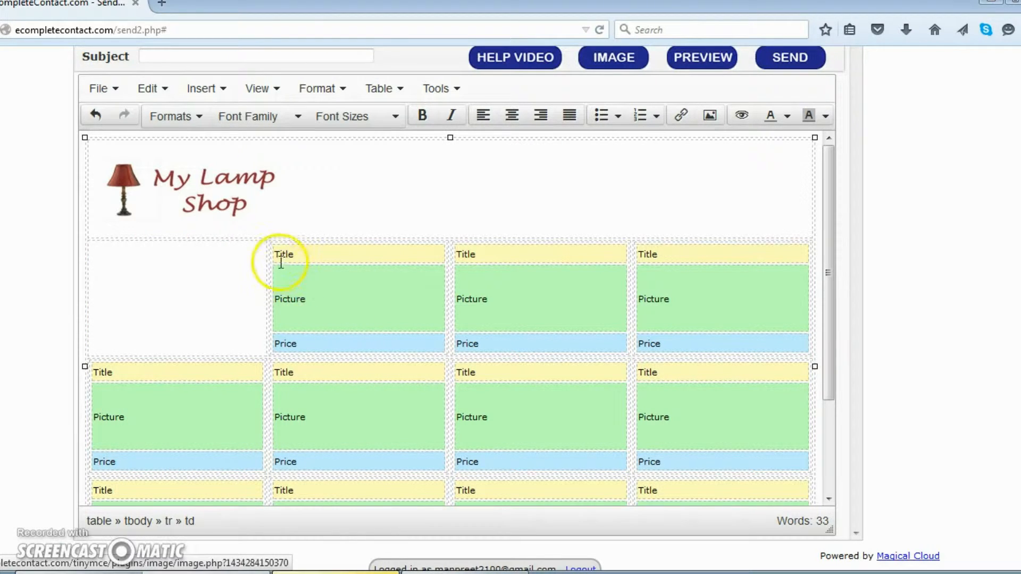
left_click_drag(276, 253, 321, 350)
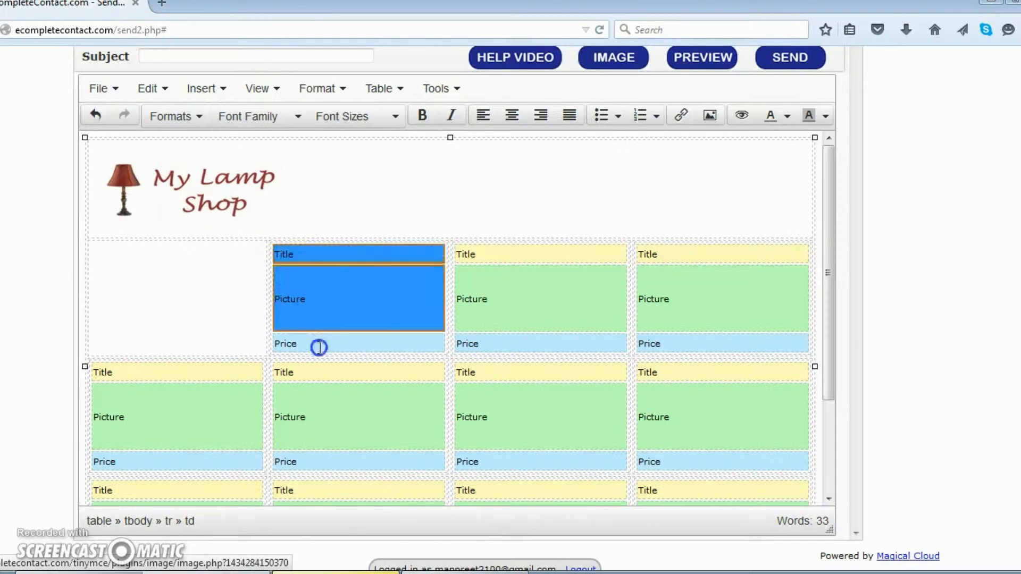
right_click(330, 314)
mouse_move(367, 436)
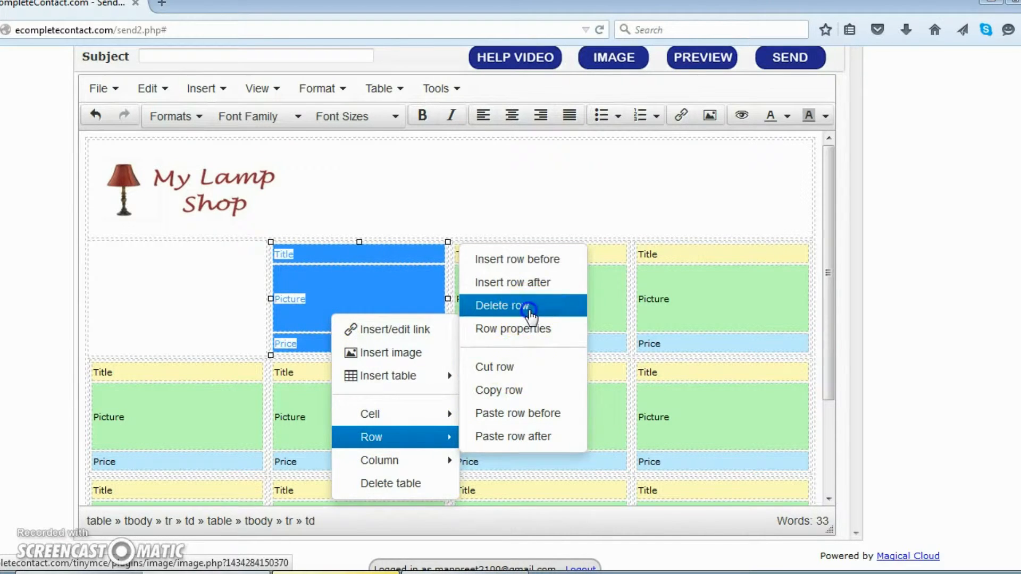
left_click(529, 306)
Delete the third and fourth blocks' rows, then select all four emptied cells.
left_click_drag(466, 259, 502, 318)
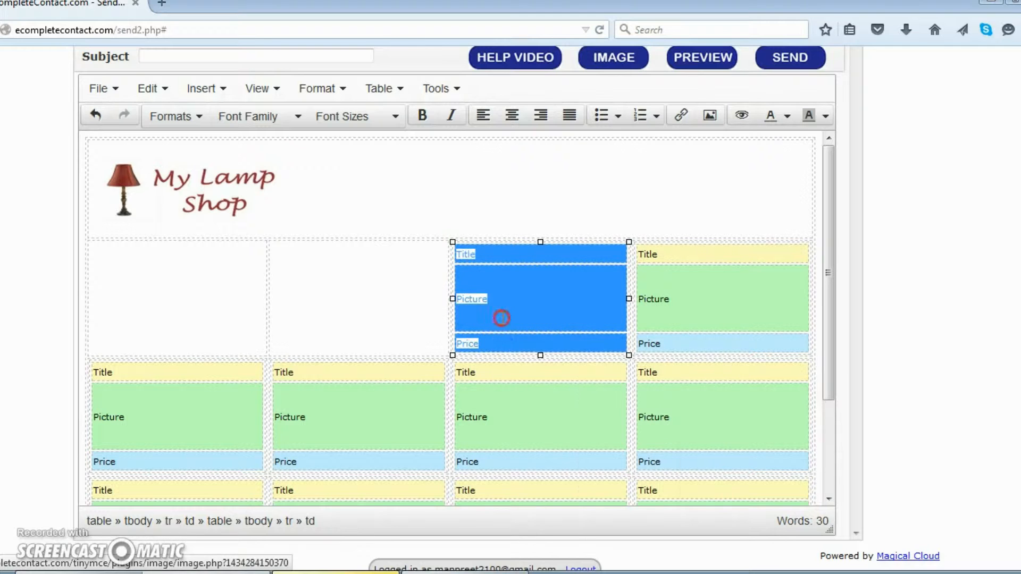
right_click(502, 317)
mouse_move(537, 442)
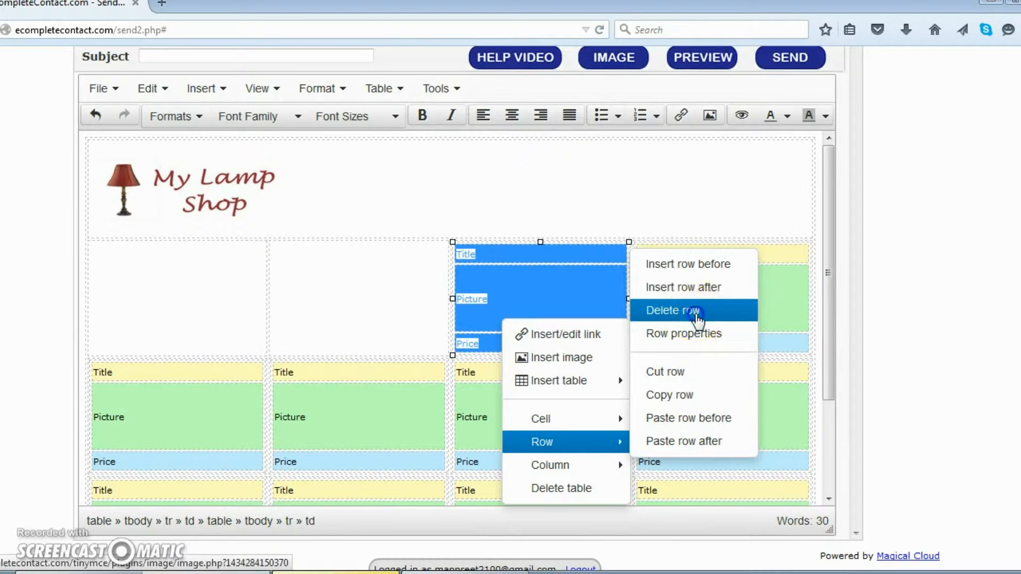
left_click(696, 313)
left_click_drag(645, 260, 694, 367)
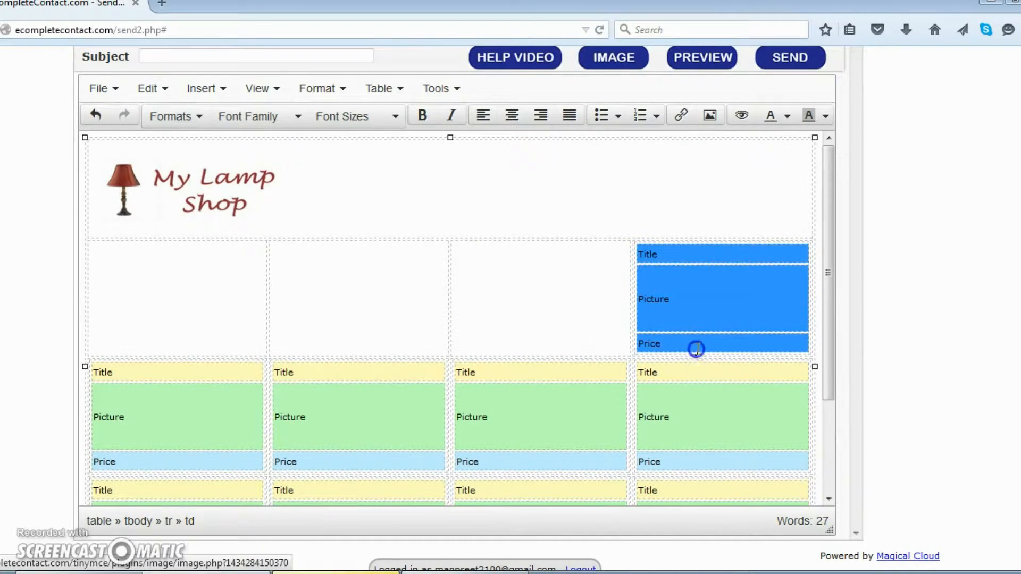
right_click(685, 313)
mouse_move(771, 441)
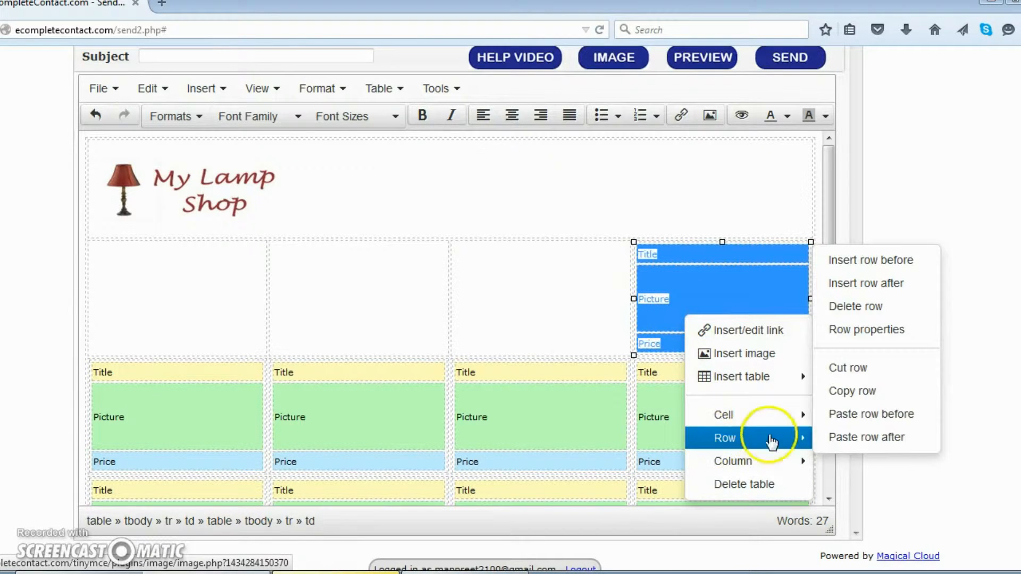
left_click(855, 306)
left_click_drag(201, 292, 664, 316)
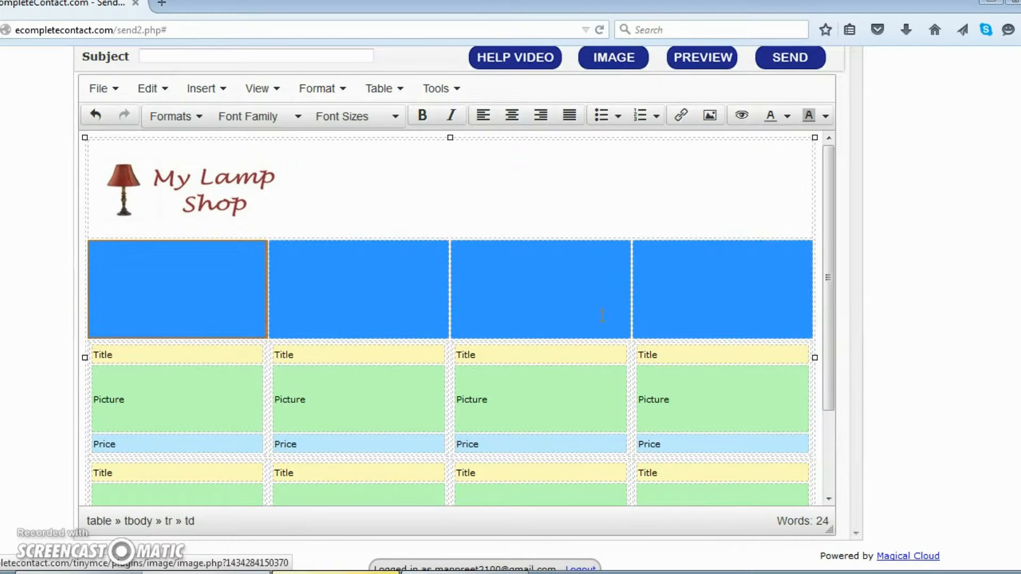
Merge the four emptied cells into one and place the caret inside it.
right_click(239, 273)
mouse_move(279, 375)
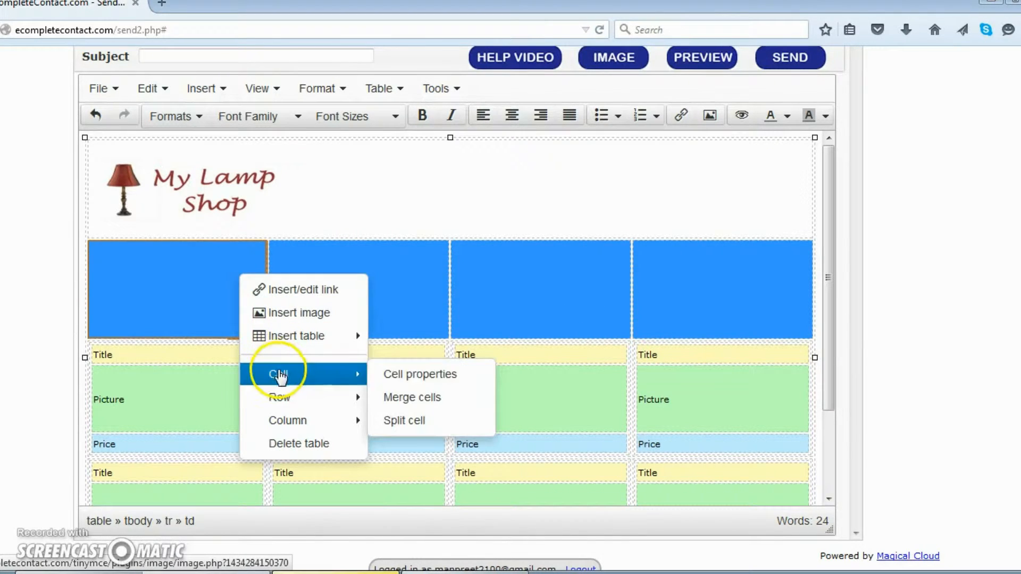
left_click(412, 397)
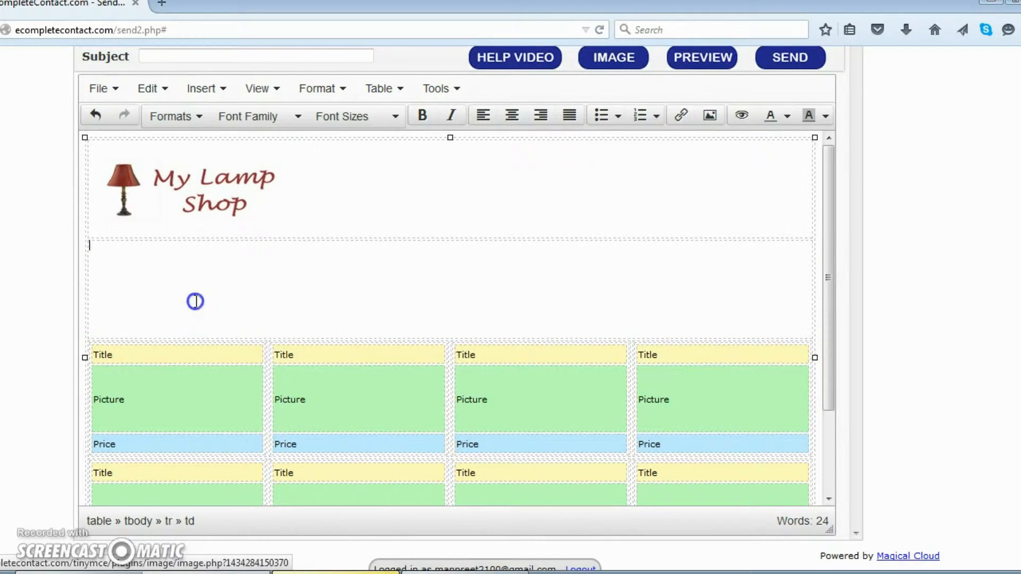
left_click(141, 277)
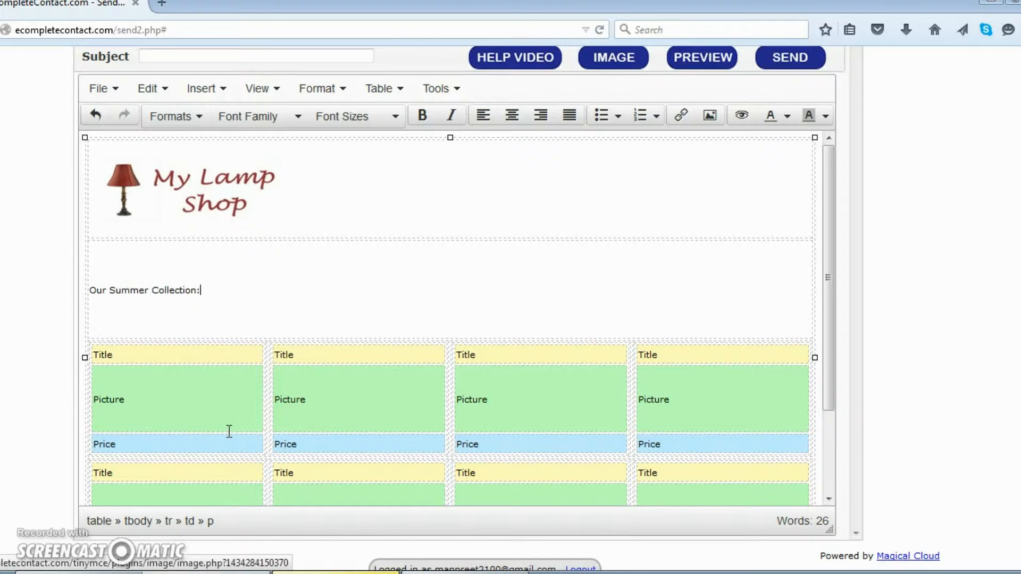
Format the 'Our Summer Collection:' heading as 36pt Comic Sans MS.
left_click_drag(212, 292, 132, 294)
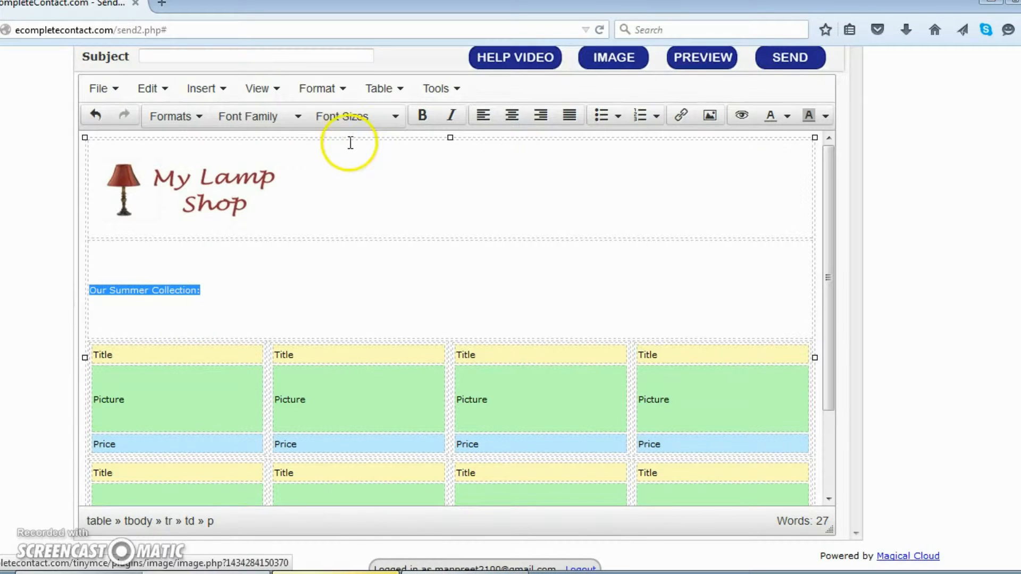
left_click(395, 117)
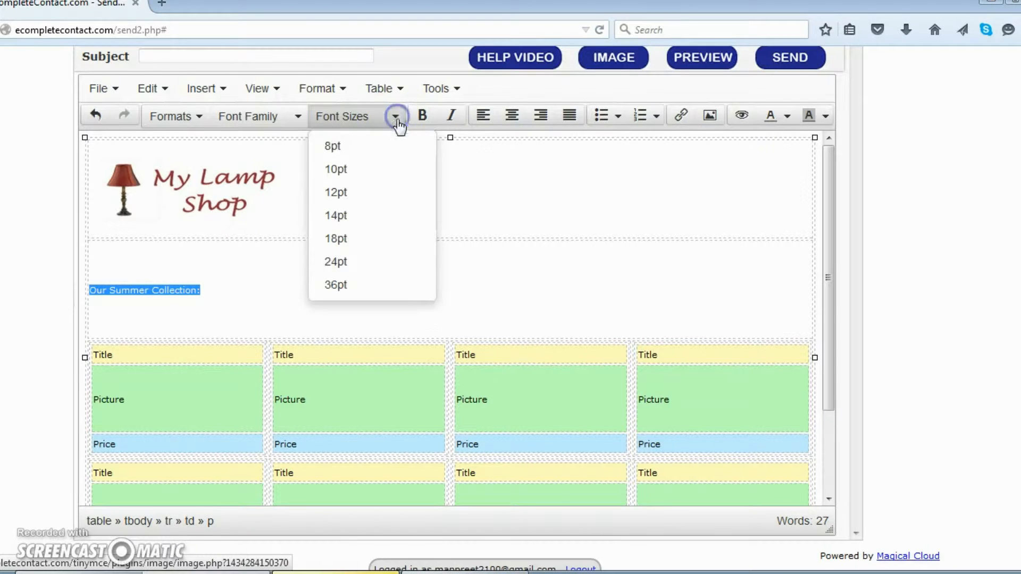
left_click(342, 287)
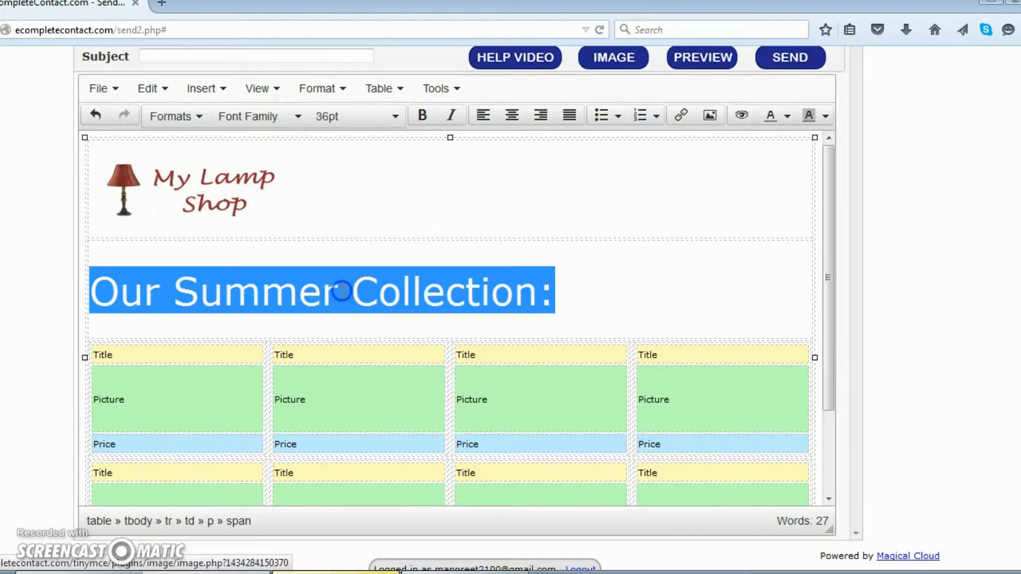
left_click(283, 119)
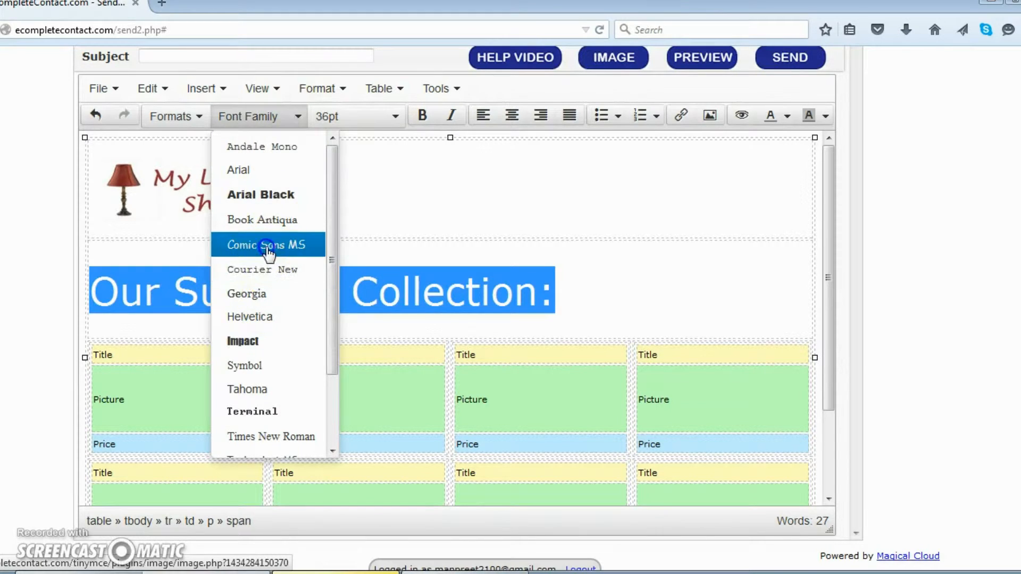
left_click(267, 247)
left_click(299, 120)
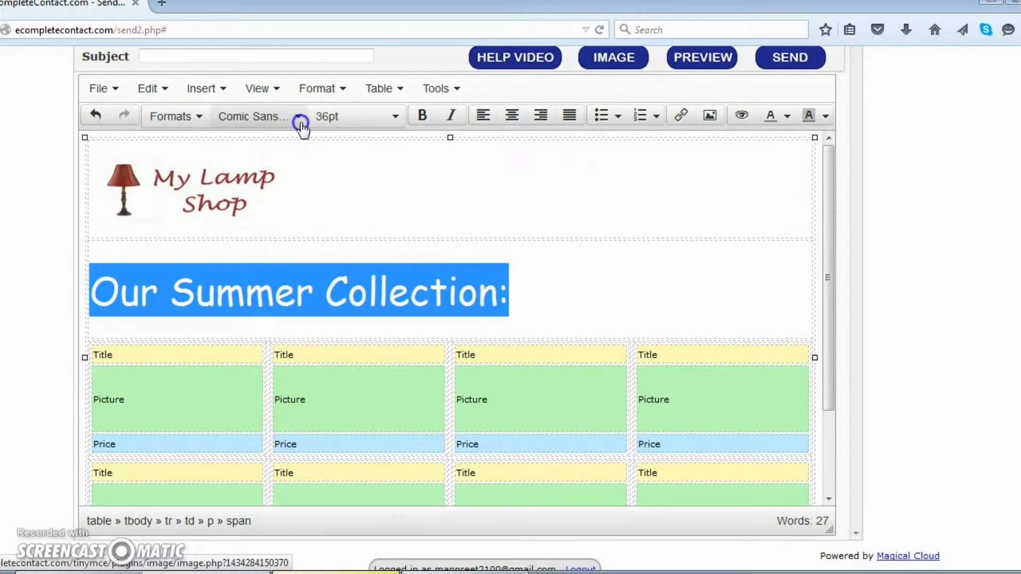
scroll(296, 314, "down", 2)
scroll(297, 314, "up", 2)
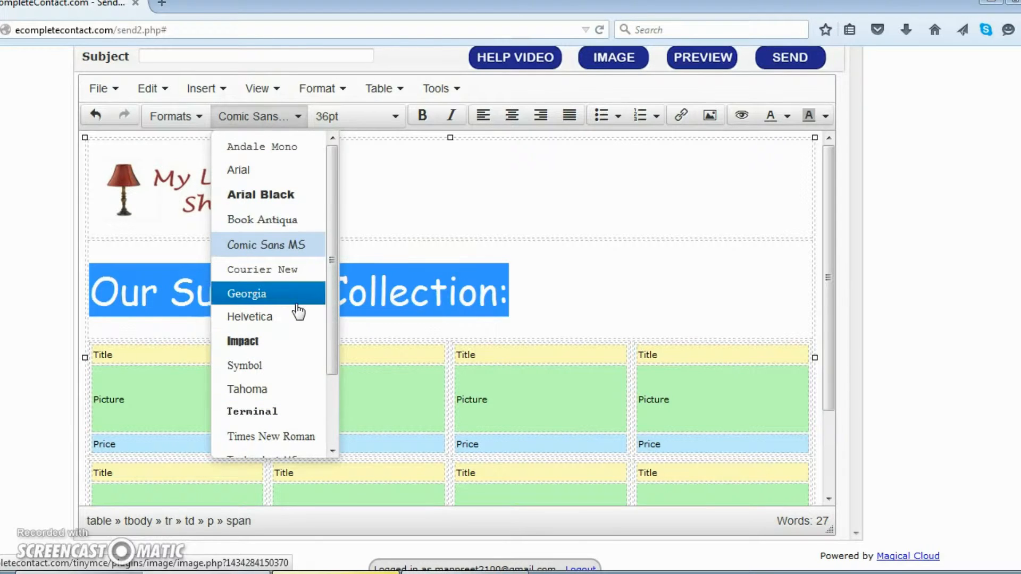
left_click(446, 295)
Reduce the heading to 24pt and deselect it.
left_click_drag(500, 295, 216, 293)
left_click(509, 295)
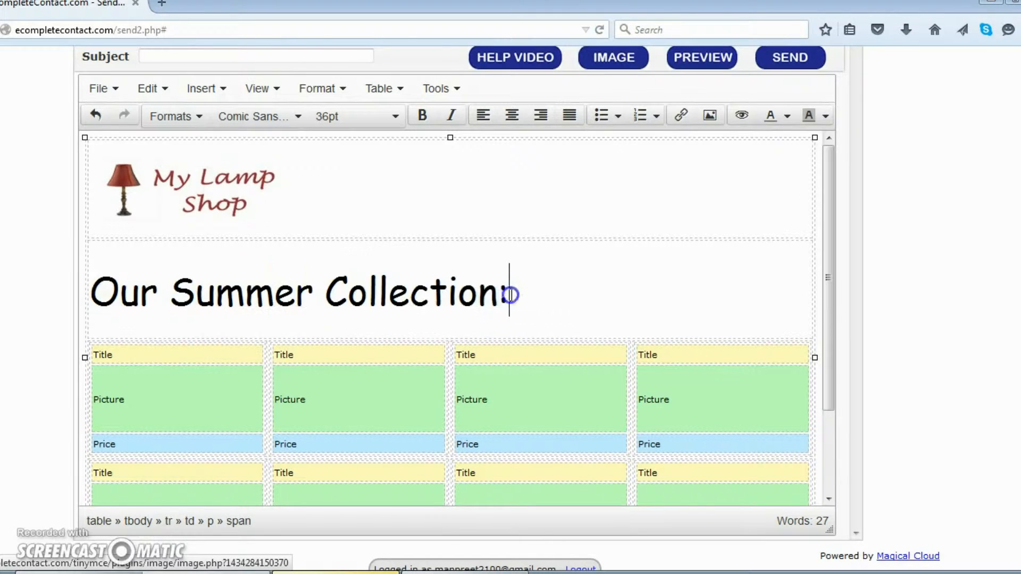
left_click_drag(525, 295, 100, 297)
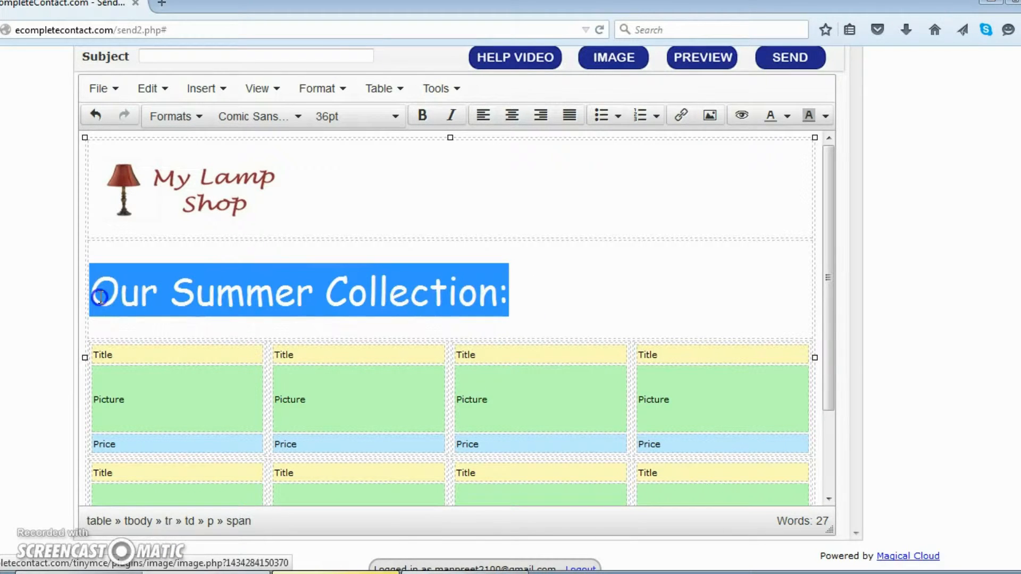
left_click(394, 117)
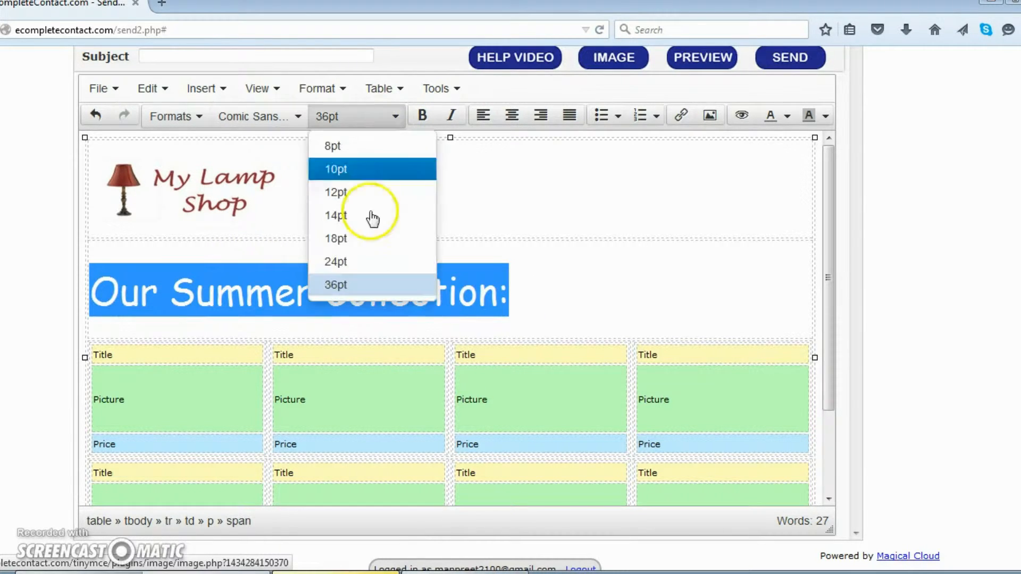
left_click(353, 263)
left_click(426, 290)
scroll(409, 396, "up", 5)
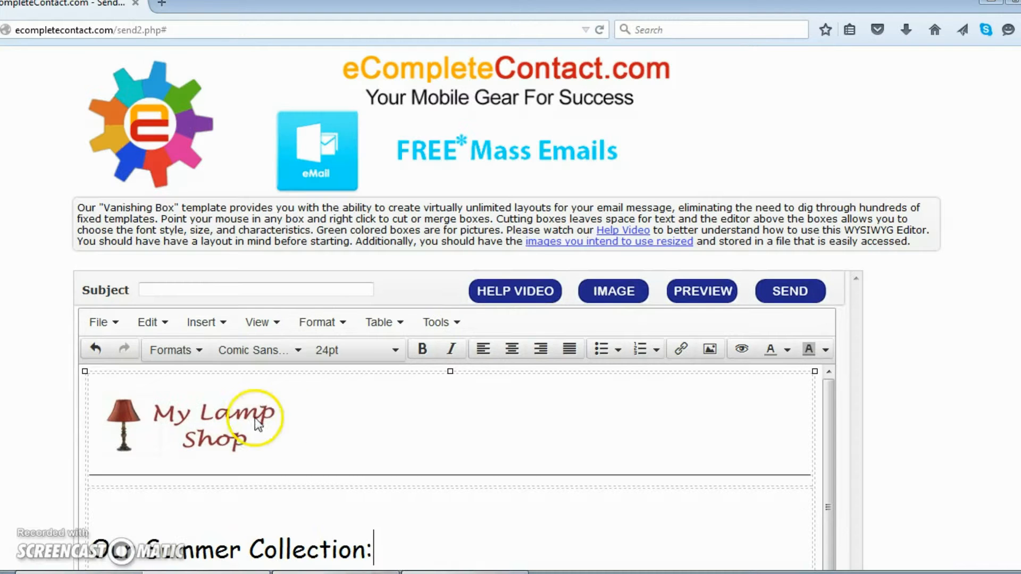
scroll(408, 397, "down", 2)
scroll(409, 396, "down", 2)
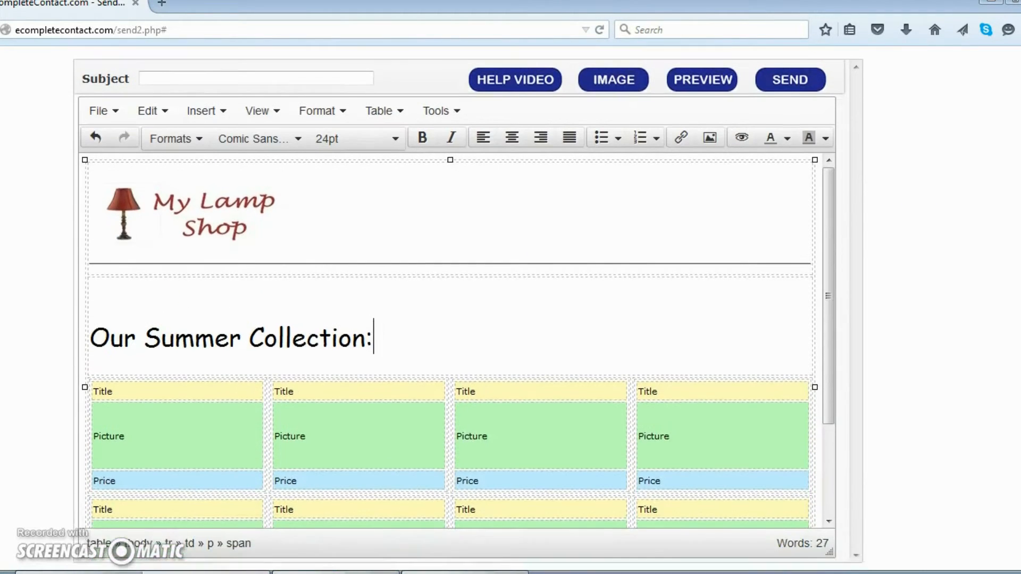
Delete the Title, Picture and Price rows of the four top-row product blocks.
left_click_drag(831, 340, 822, 420)
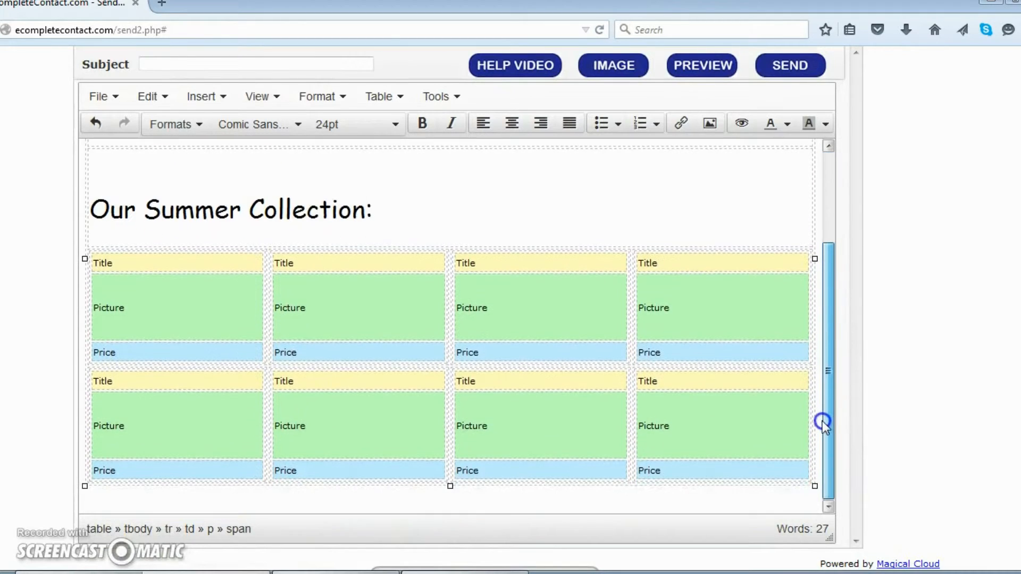
left_click_drag(96, 262, 149, 355)
right_click(167, 314)
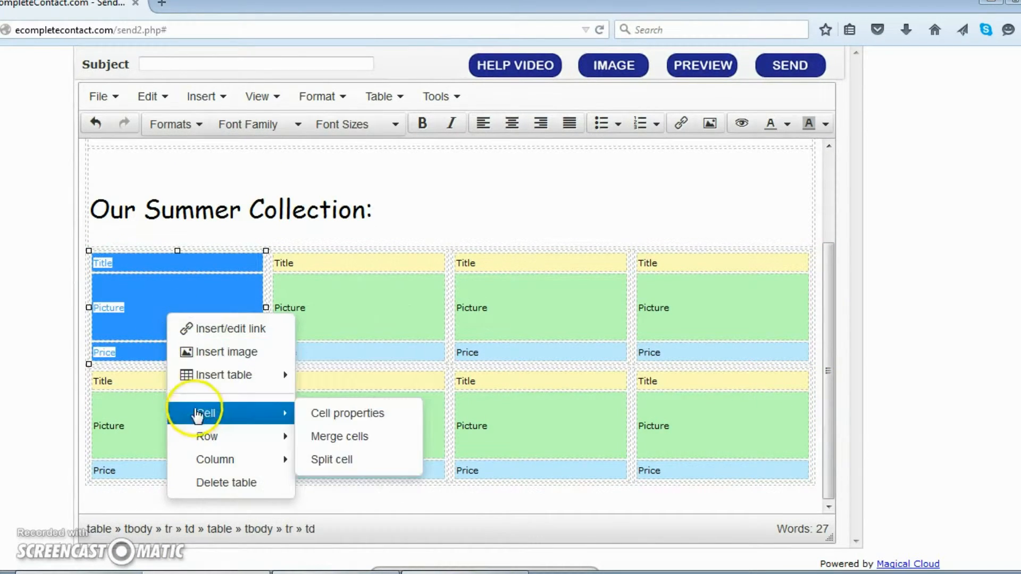
mouse_move(212, 437)
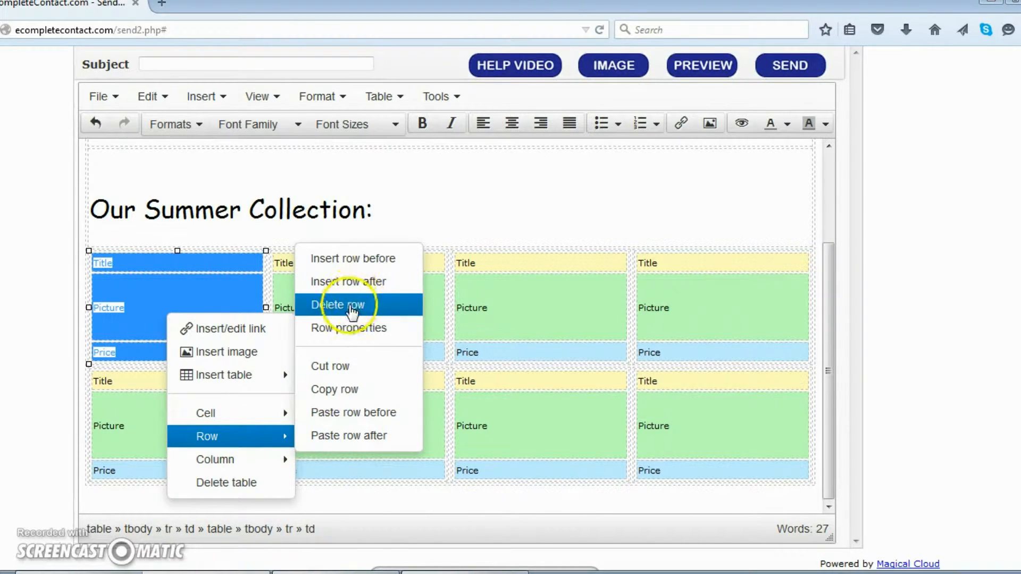
left_click(338, 305)
left_click_drag(294, 280, 335, 365)
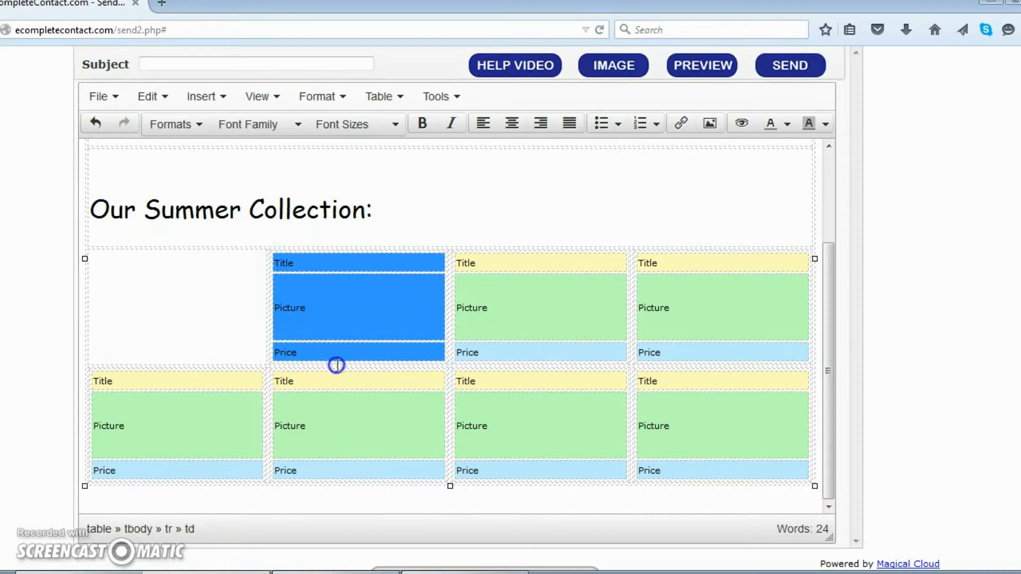
right_click(343, 328)
mouse_move(391, 455)
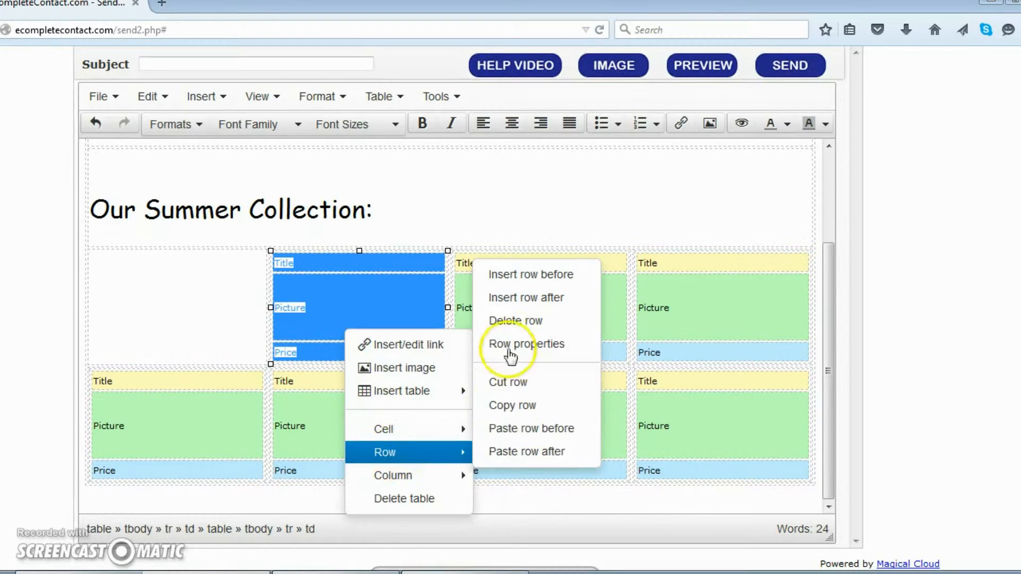
left_click(511, 321)
left_click_drag(462, 266, 497, 358)
right_click(510, 335)
mouse_move(562, 471)
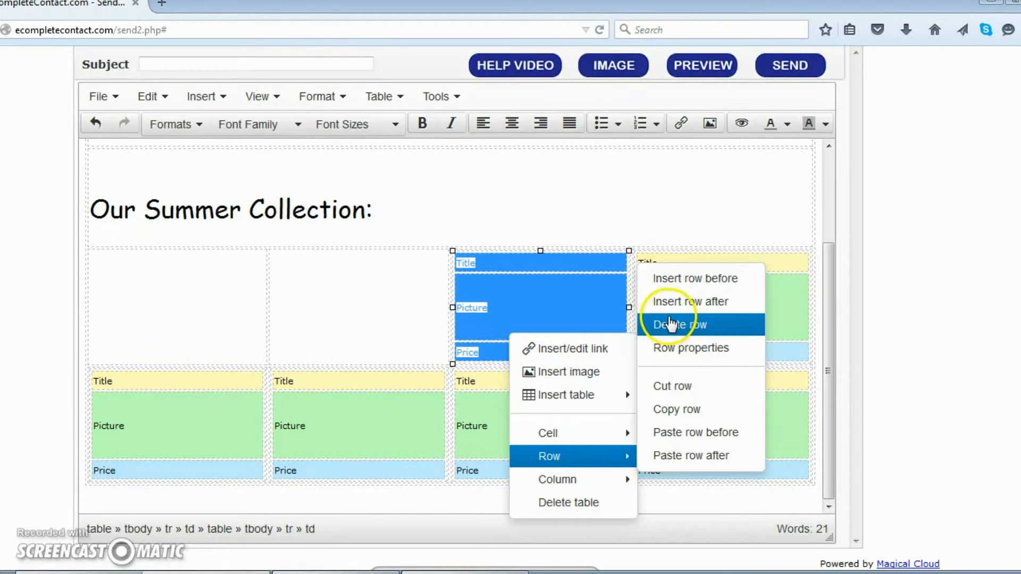
left_click(667, 326)
left_click_drag(664, 307, 674, 308)
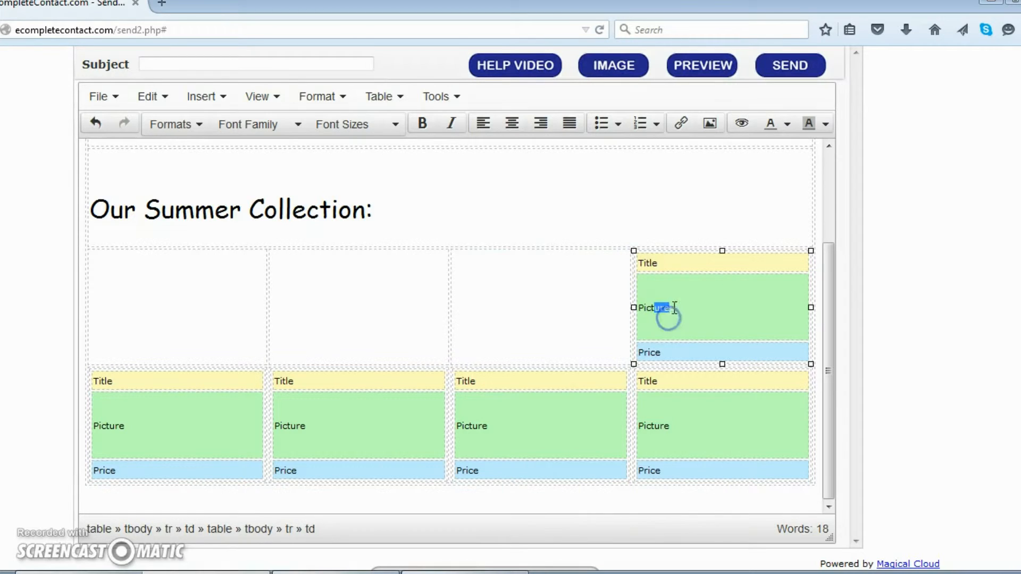
left_click_drag(638, 260, 672, 349)
right_click(675, 338)
mouse_move(723, 458)
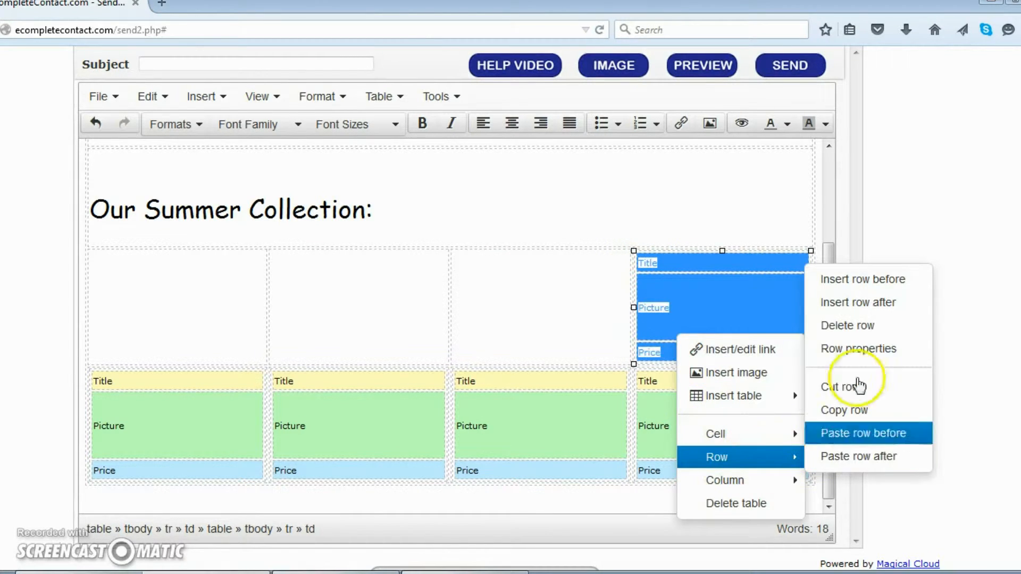
left_click(858, 326)
Delete the Title, Picture and Price rows of the four bottom-row product blocks as well.
left_click_drag(103, 381, 175, 470)
right_click(184, 421)
mouse_move(241, 513)
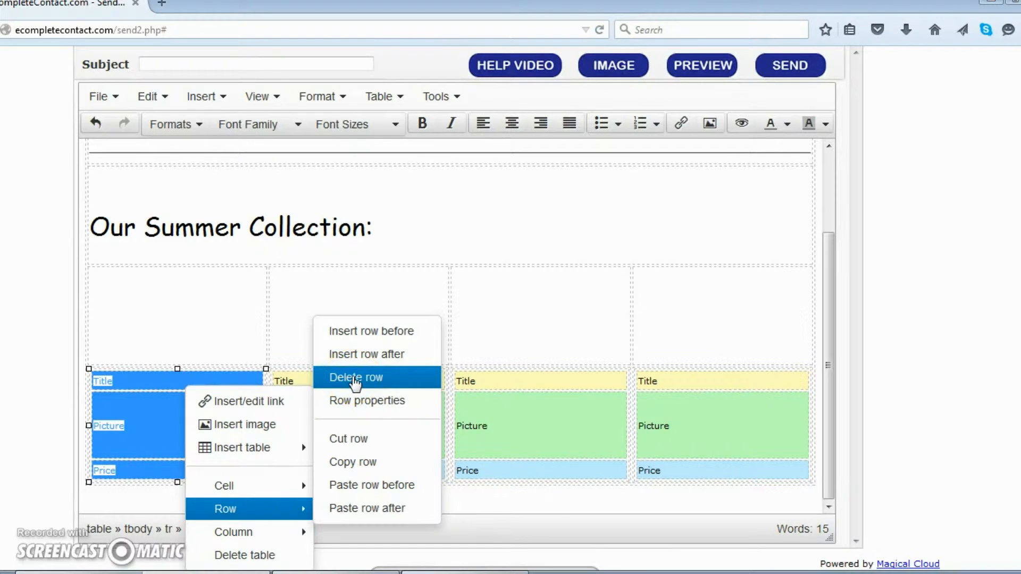
left_click(355, 379)
left_click_drag(292, 394, 334, 456)
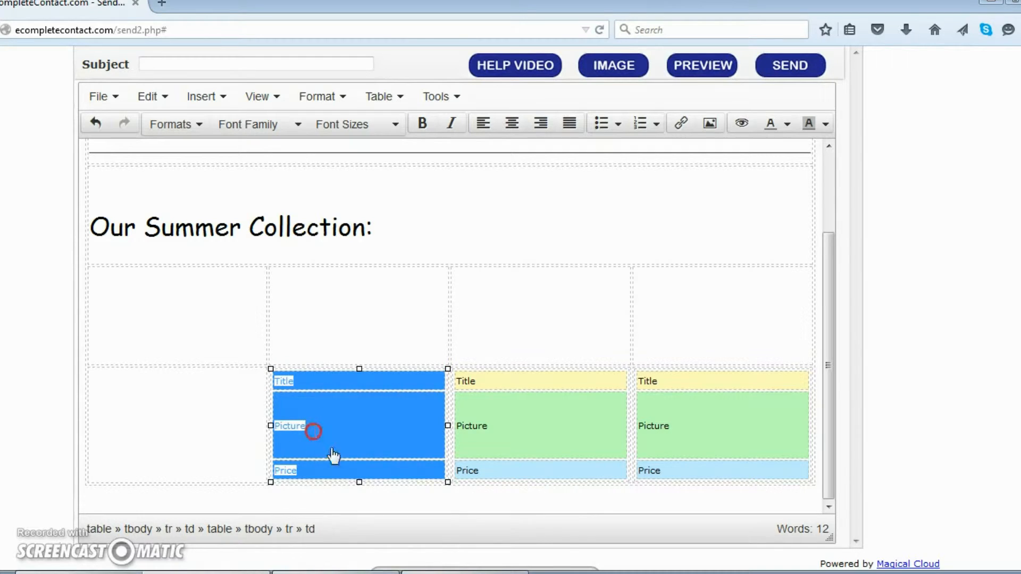
right_click(333, 456)
mouse_move(367, 511)
left_click(497, 377)
left_click_drag(471, 379, 509, 462)
right_click(513, 465)
mouse_move(577, 511)
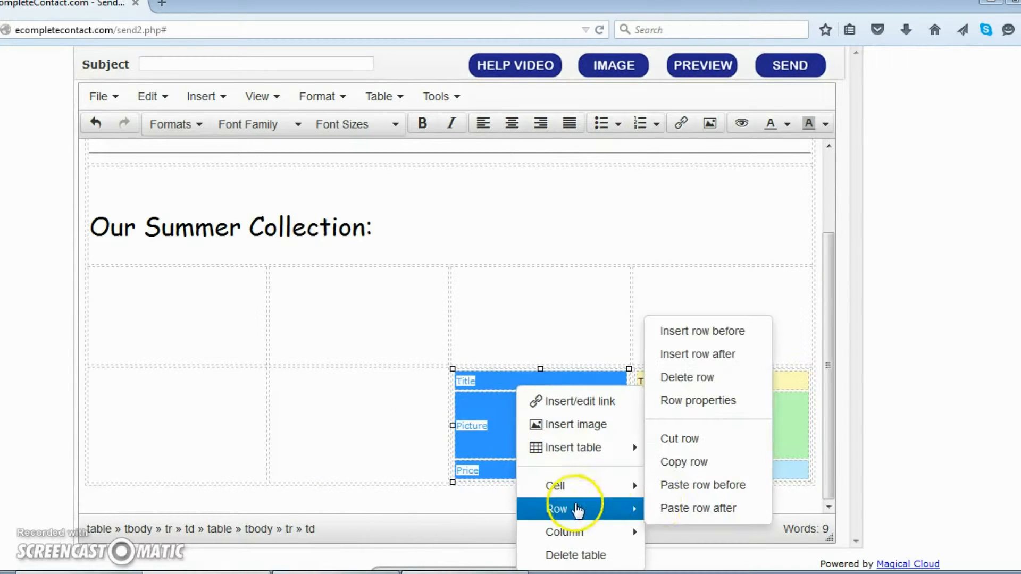
left_click(694, 377)
left_click_drag(668, 379, 672, 467)
right_click(672, 442)
mouse_move(792, 511)
mouse_move(784, 485)
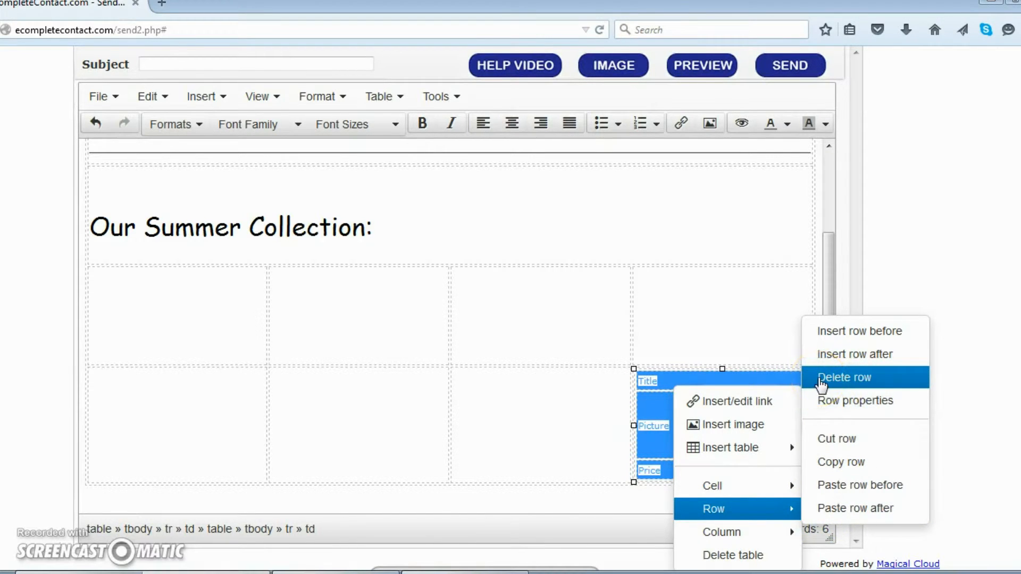
left_click(822, 381)
left_click(184, 331)
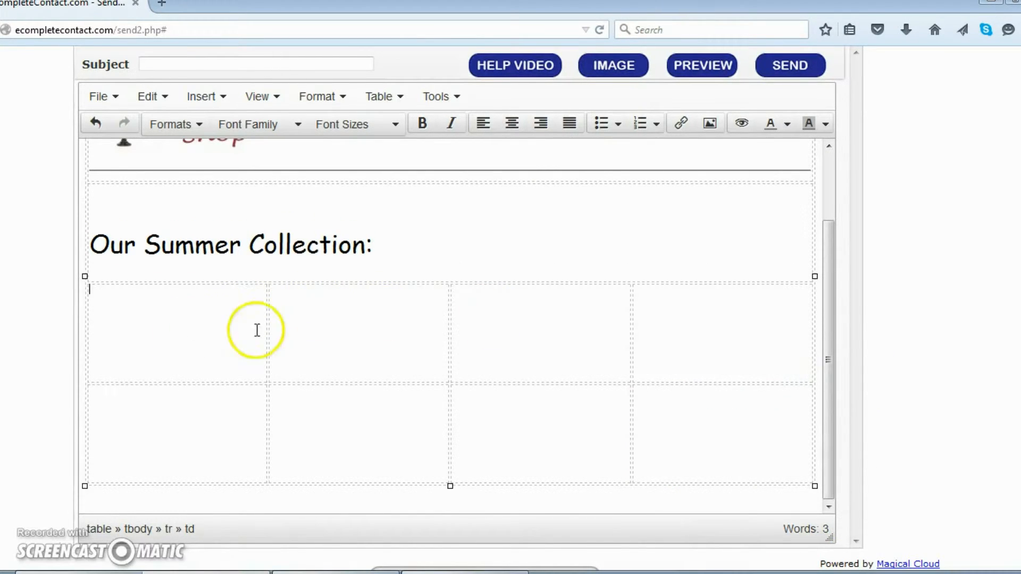
scroll(593, 363, "up", 1)
scroll(585, 364, "up", 2)
scroll(572, 365, "down", 3)
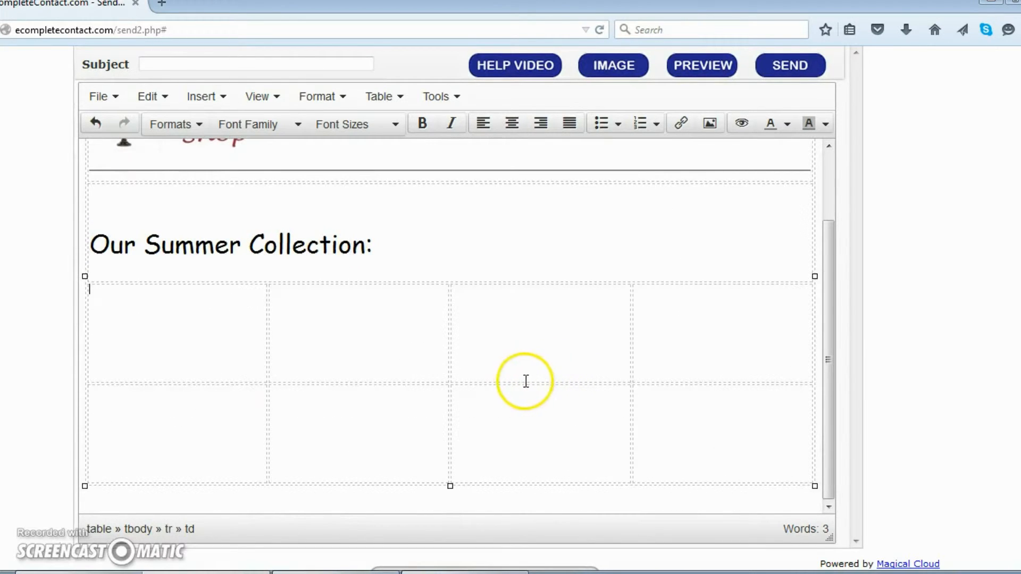
Upload 12862_2_ and insert the mirror photo at 180 × 188 in the first grid cell.
left_click(139, 327)
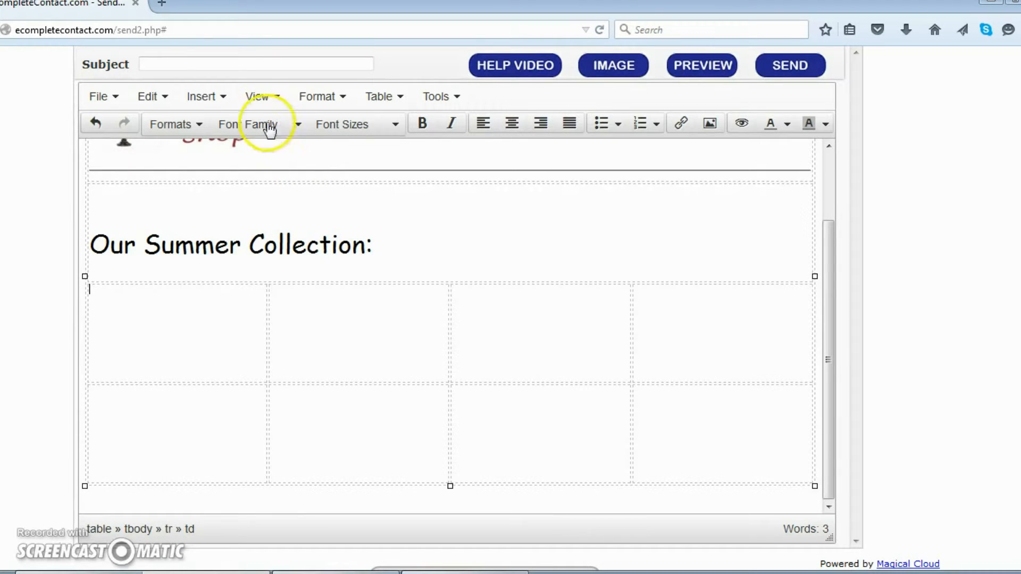
left_click(209, 94)
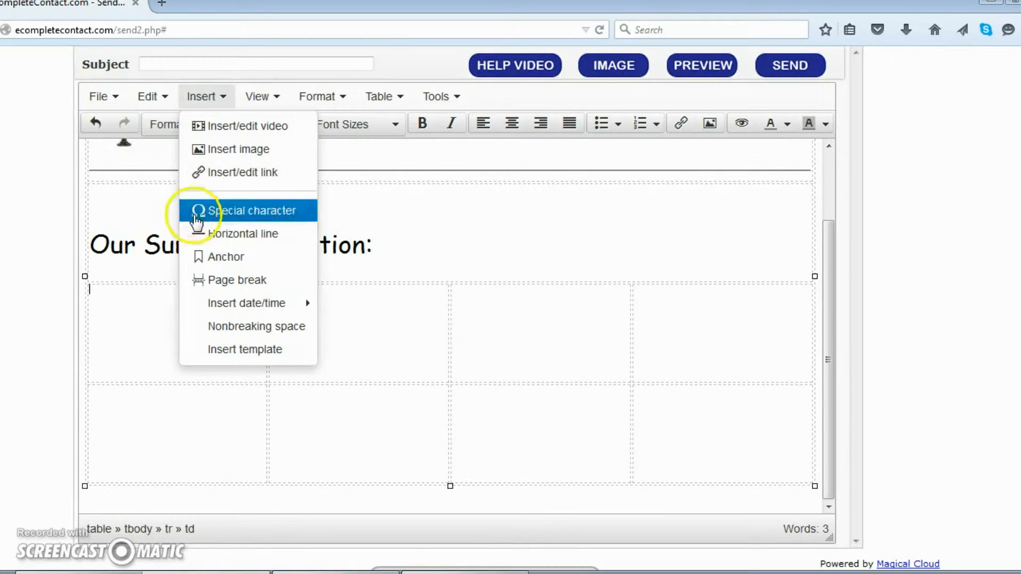
left_click(228, 149)
left_click(242, 213)
left_click(609, 228)
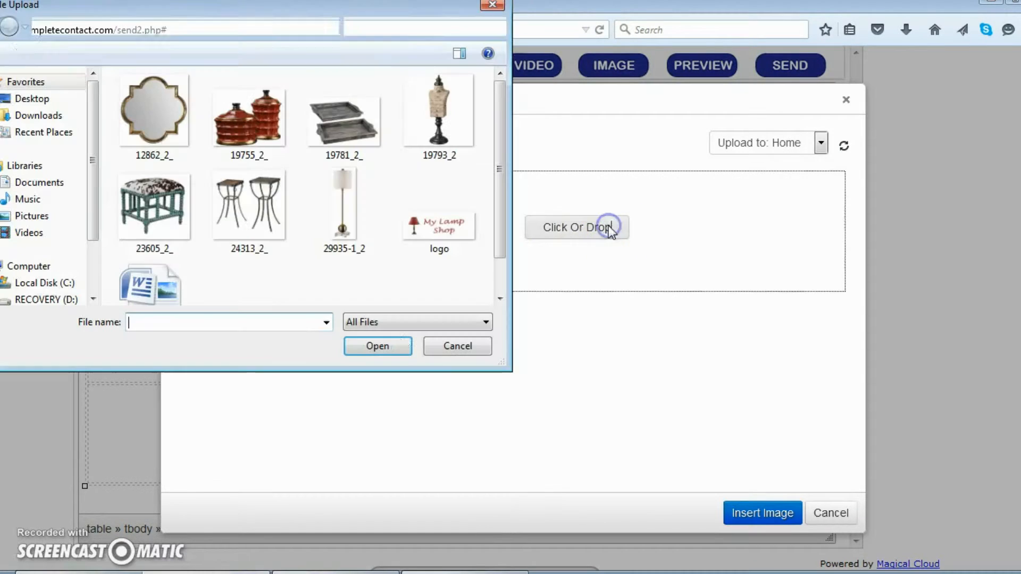
left_click(177, 141)
left_click(366, 347)
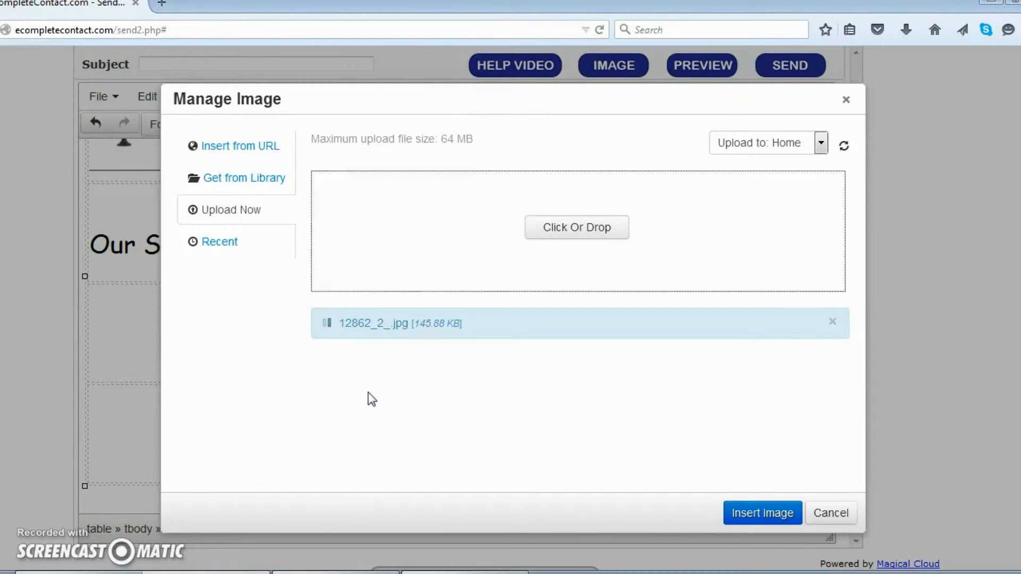
left_click(714, 473)
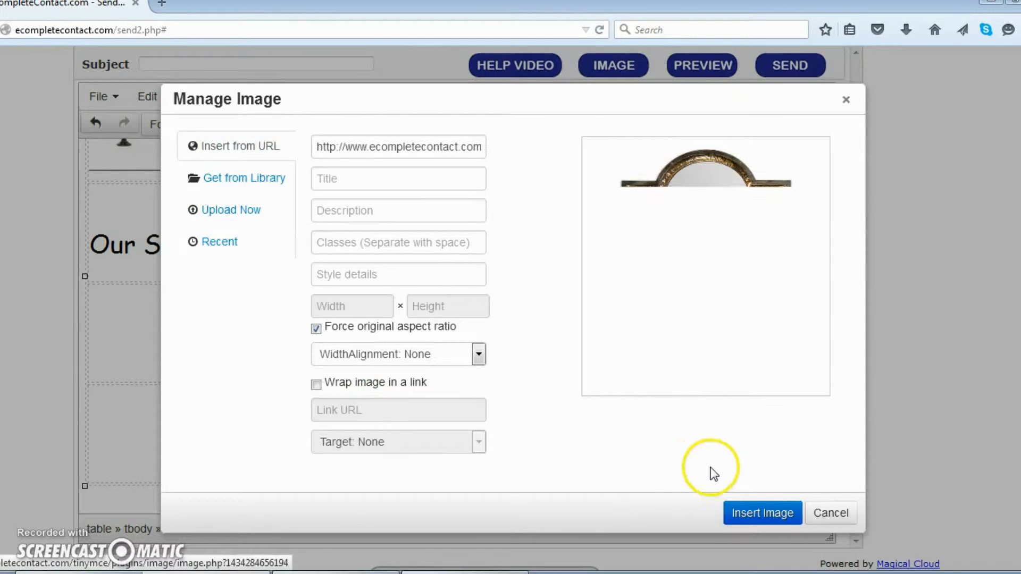
left_click(371, 311)
left_click_drag(372, 312, 276, 309)
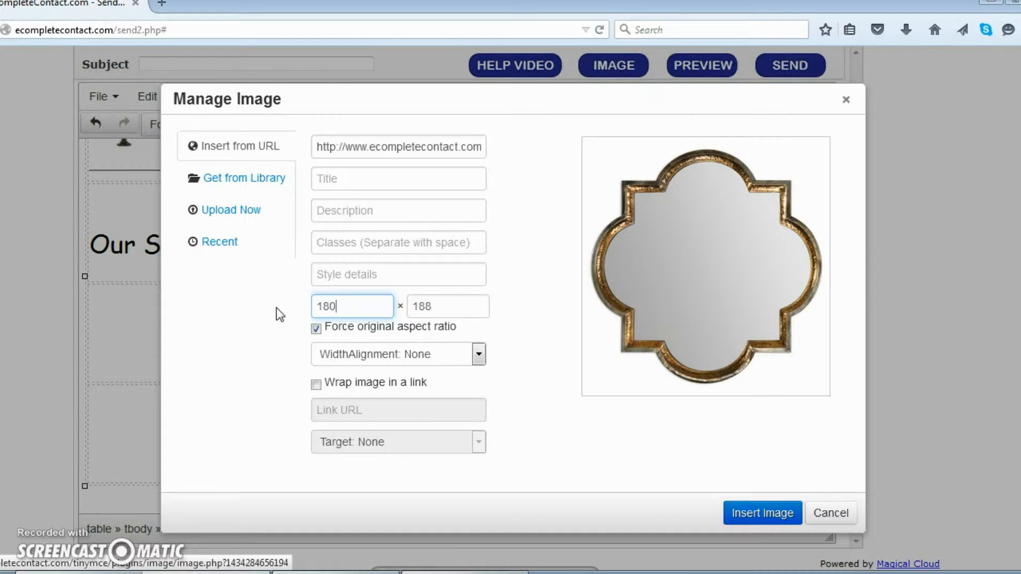
left_click(747, 520)
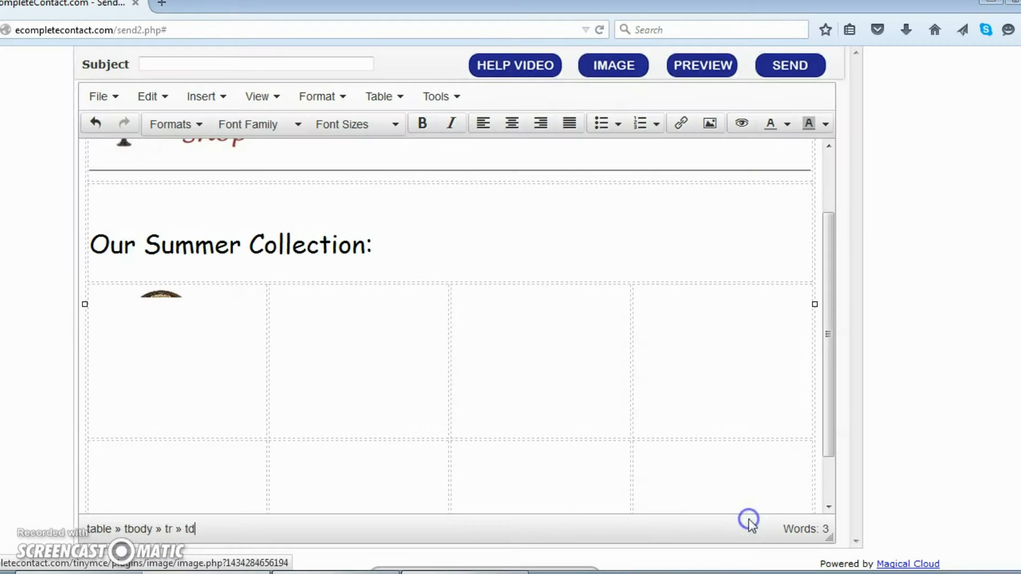
Upload the red pottery photo 19755_2_ from the computer for the second grid cell.
left_click(288, 372)
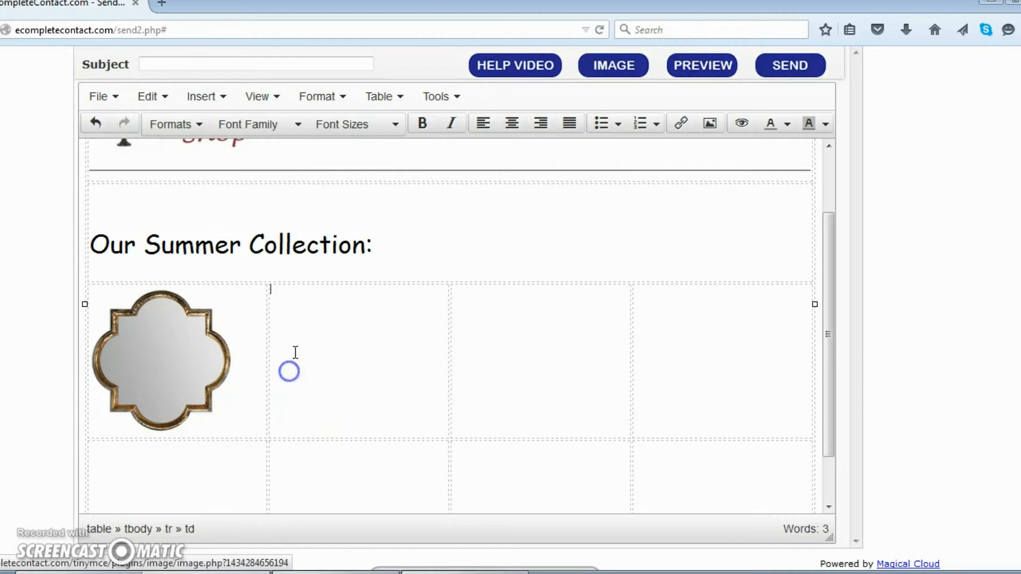
left_click(285, 341)
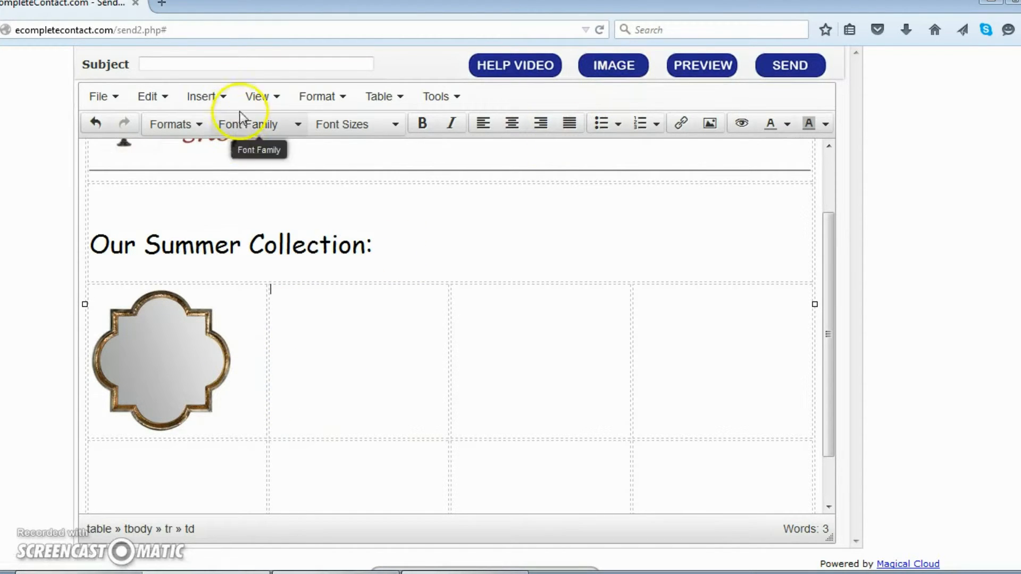
left_click(632, 71)
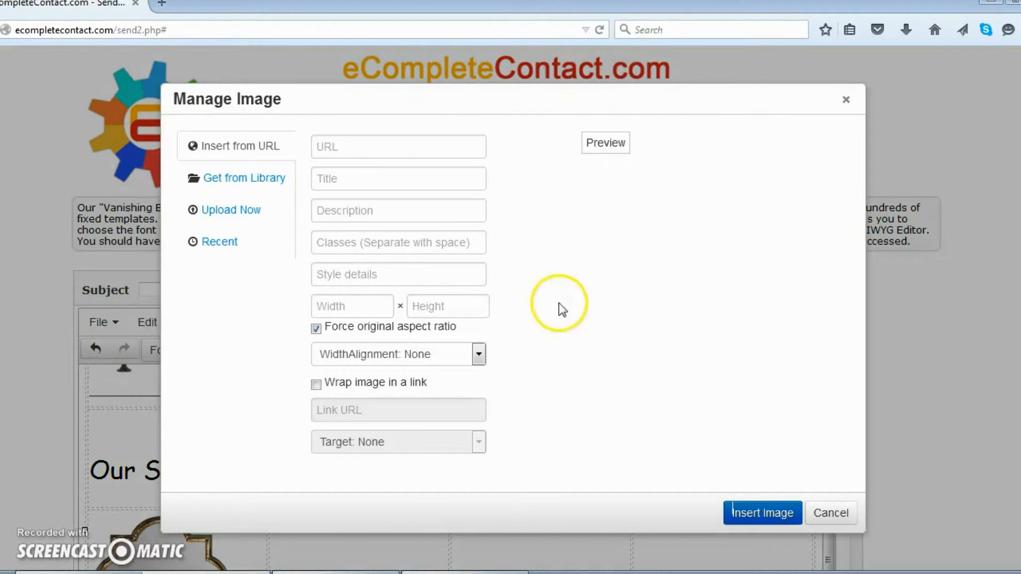
left_click(236, 212)
left_click(584, 229)
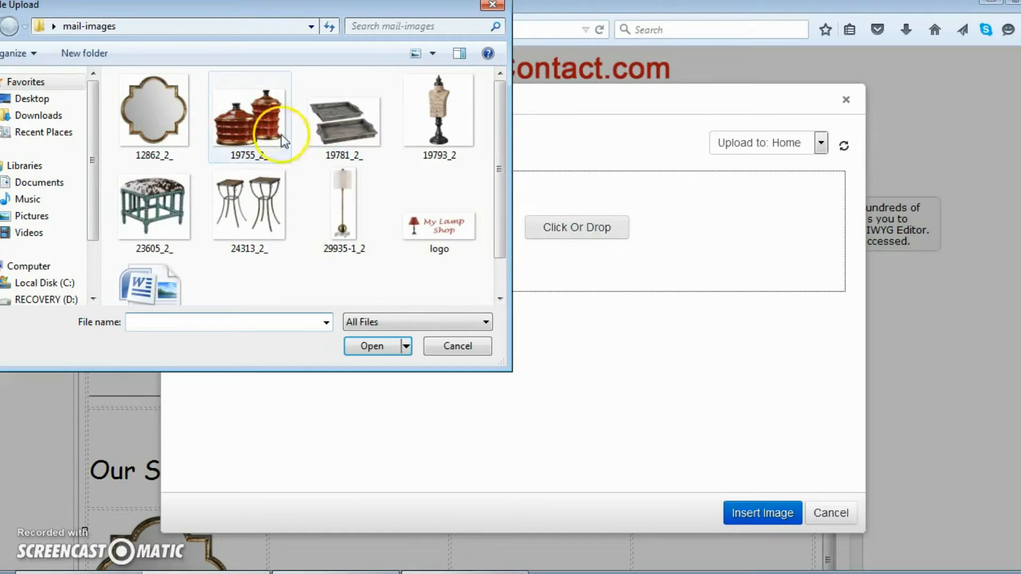
left_click(261, 138)
left_click(380, 350)
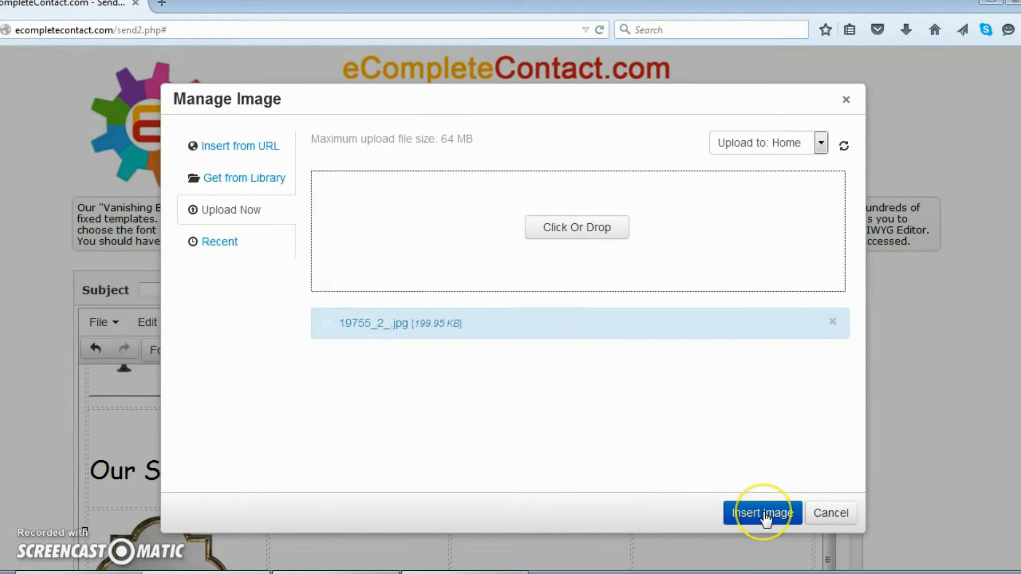
left_click(765, 515)
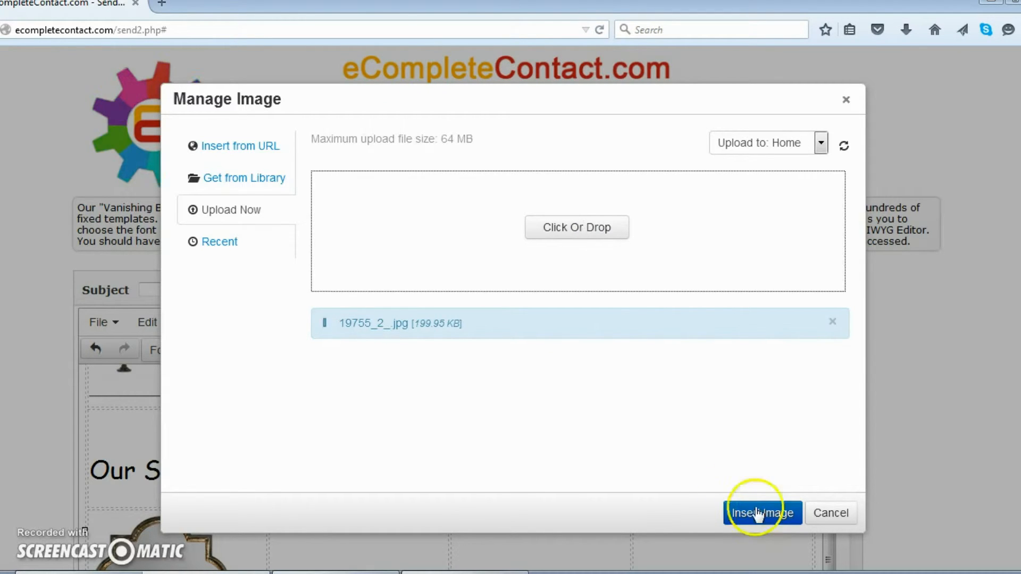
Insert the uploaded pottery image into the second cell at 180 px wide.
left_click(391, 382)
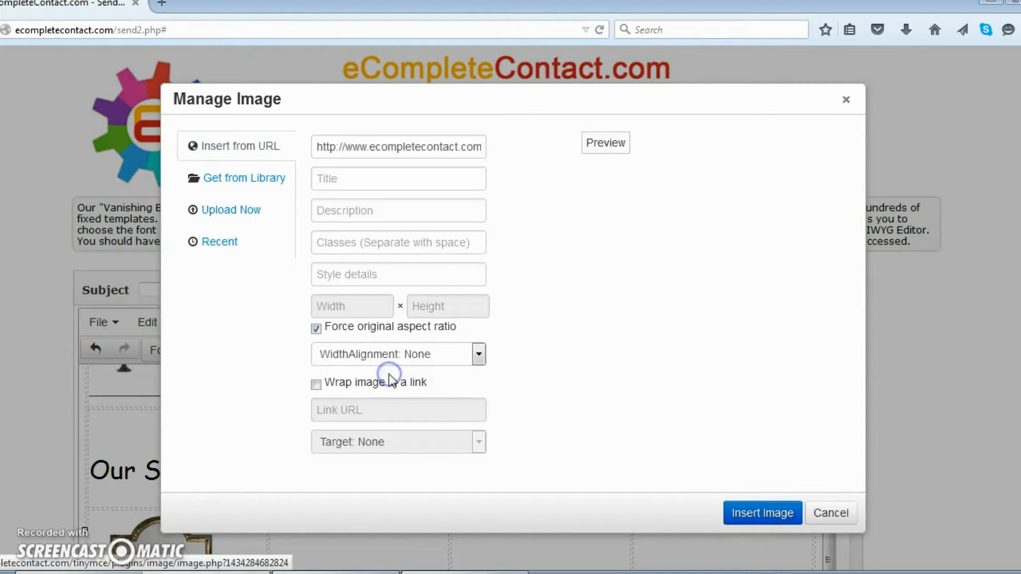
double_click(365, 309)
type("180")
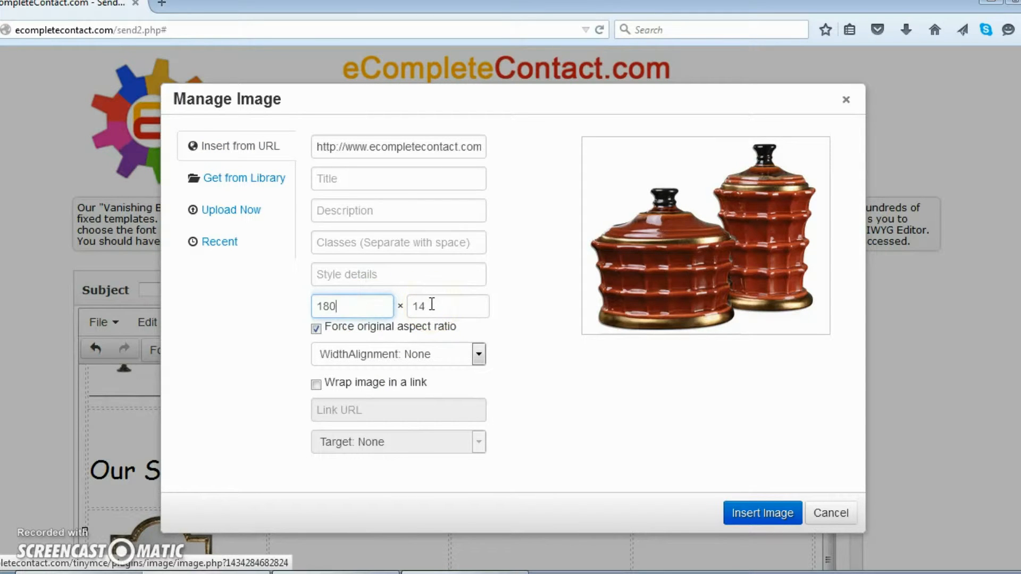
left_click(762, 513)
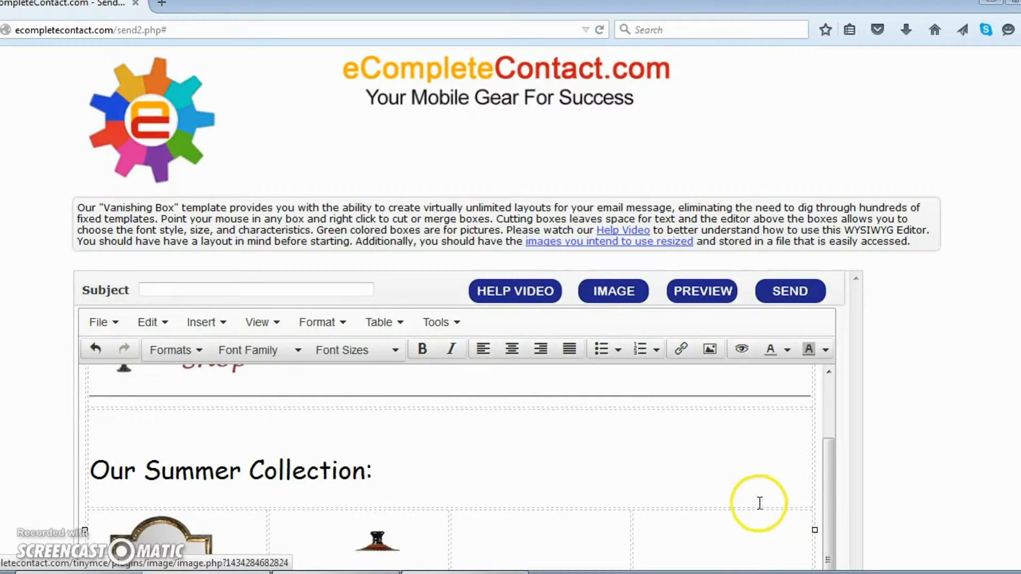
scroll(949, 454, "down", 5)
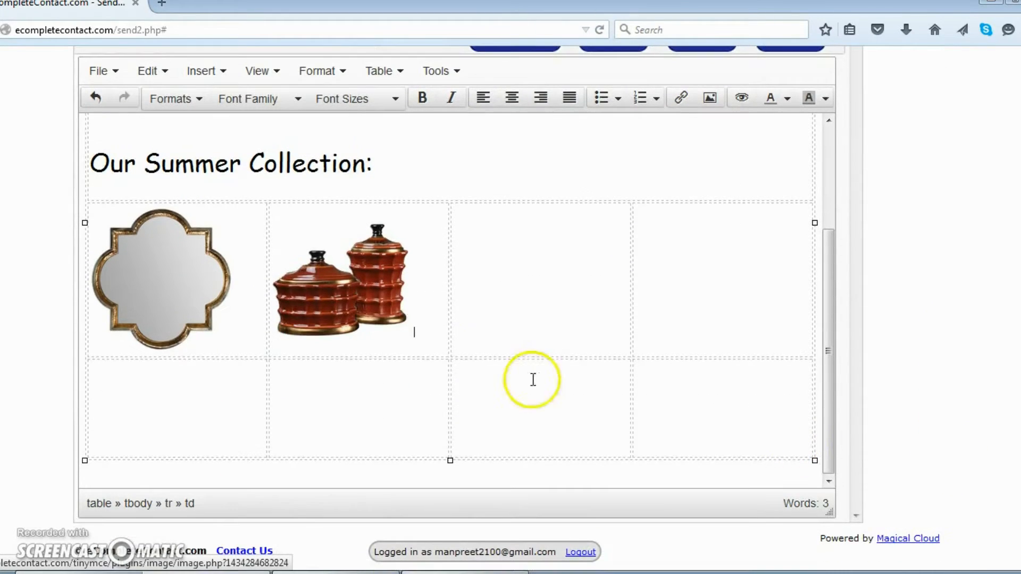
Type 'A Masterpiece Product!' beneath the red jars photo and centre-align it.
left_click(429, 334)
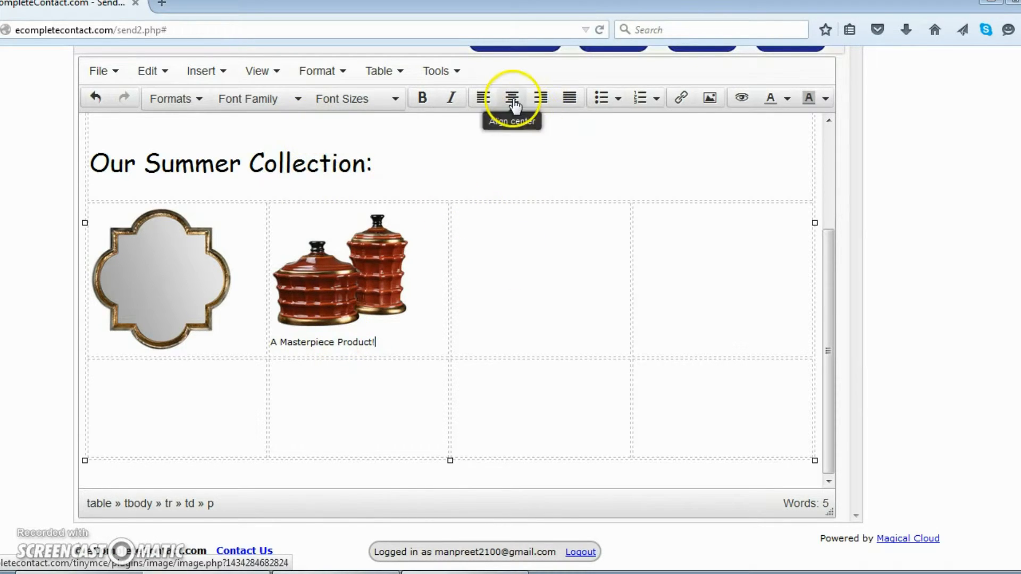
left_click_drag(388, 343, 281, 349)
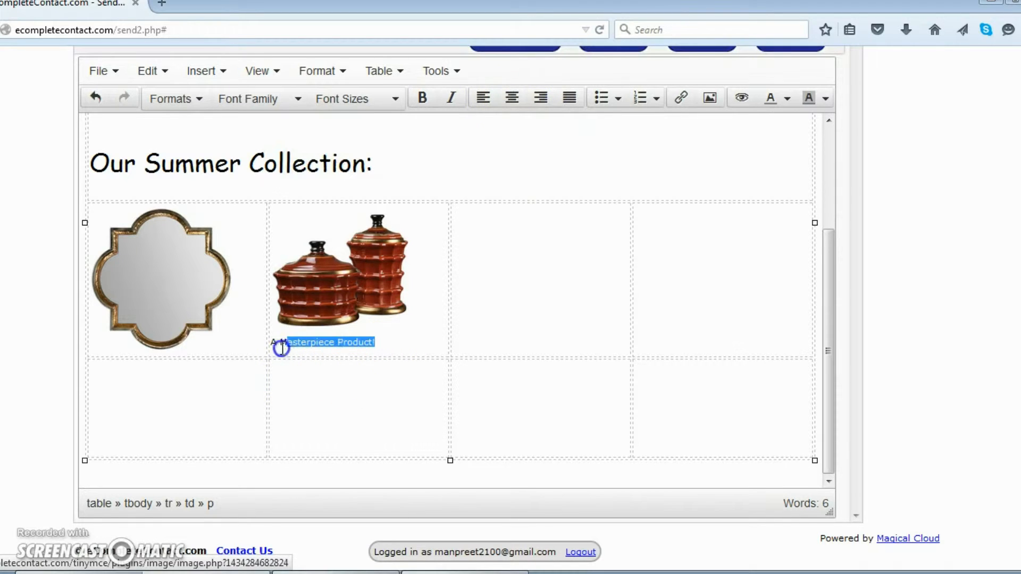
left_click(512, 97)
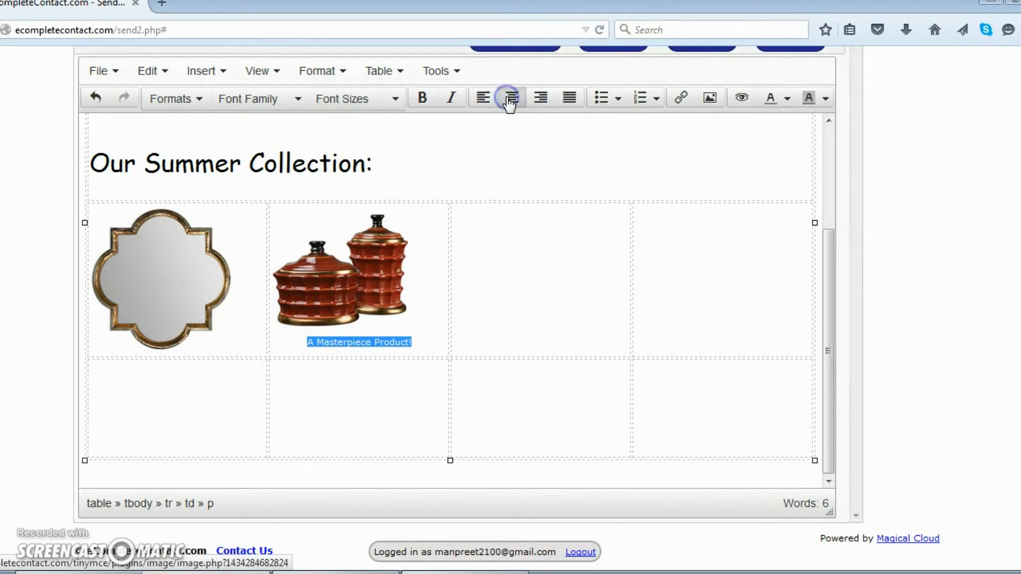
double_click(404, 343)
left_click(487, 330)
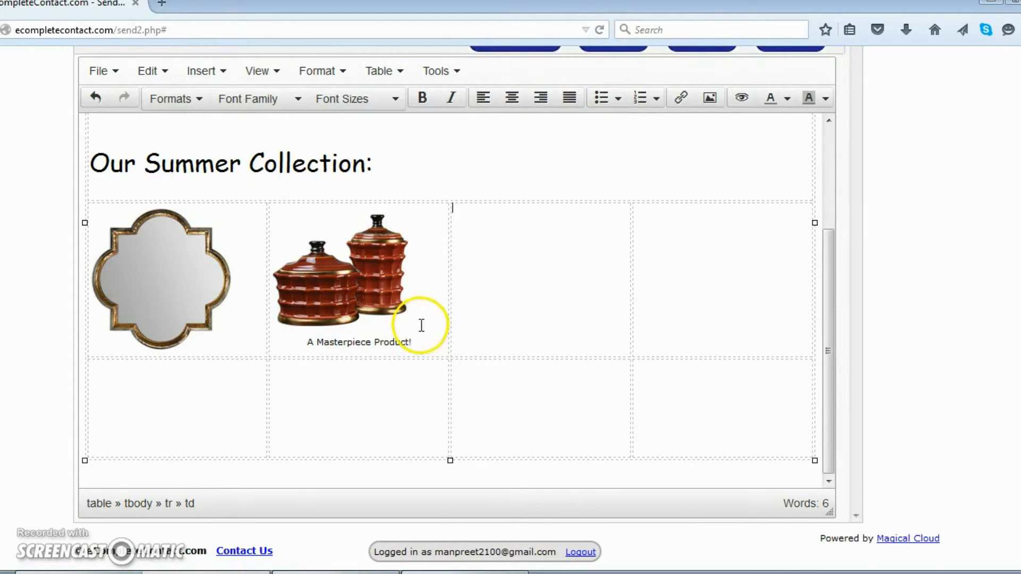
Upload the tray photo 19781_2_ for the third grid cell.
left_click(534, 254)
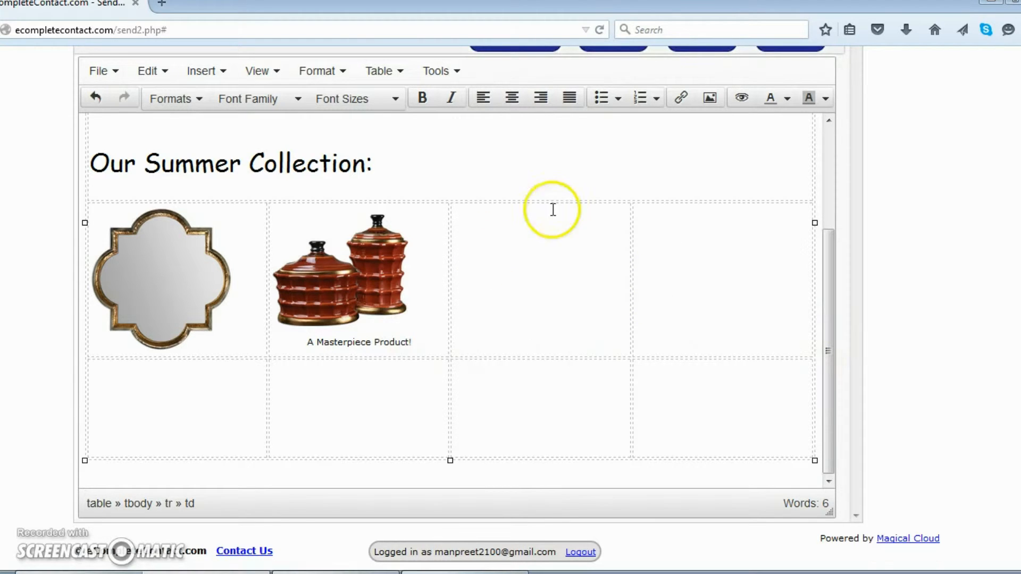
scroll(963, 260, "up", 1)
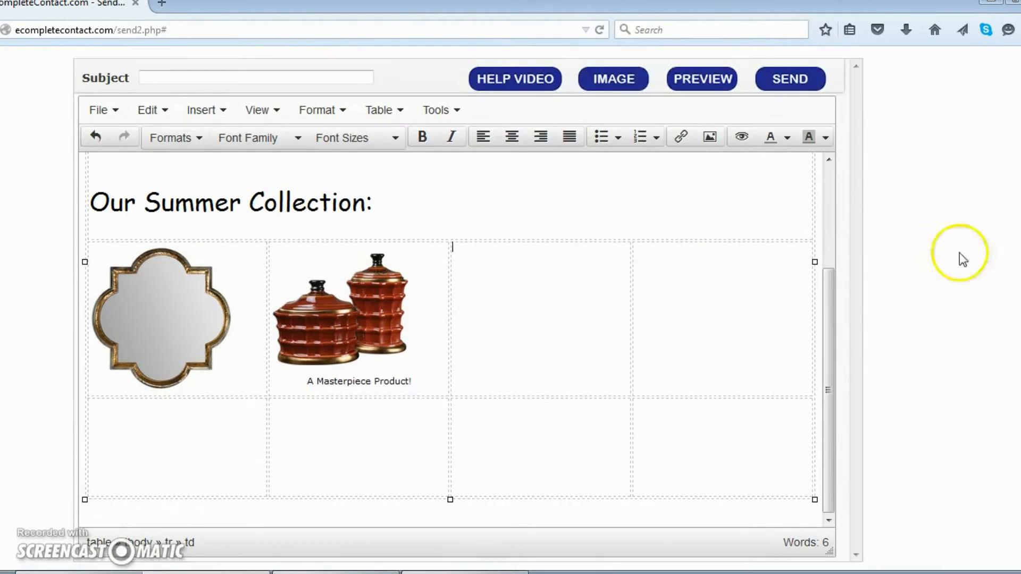
left_click(636, 79)
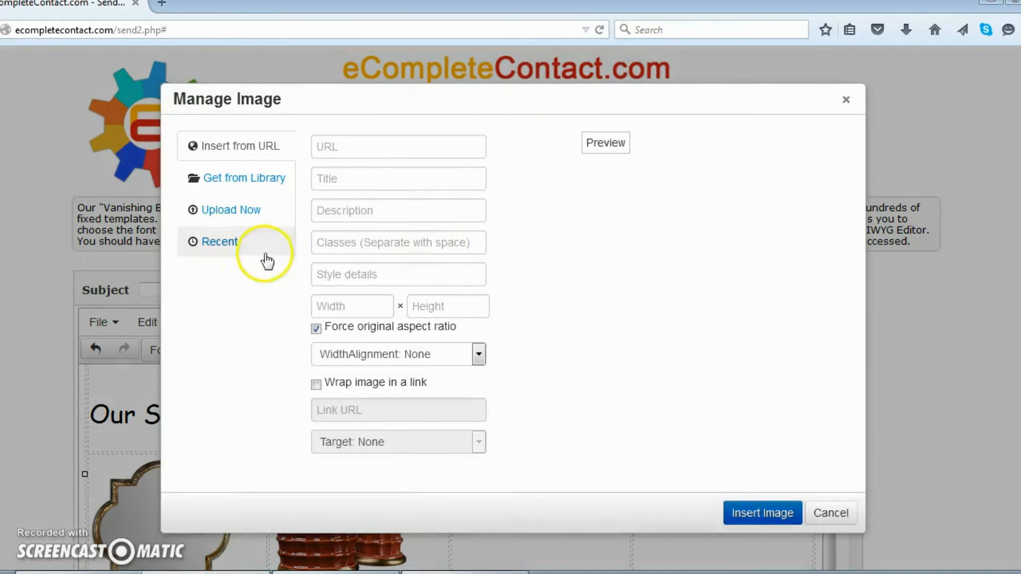
left_click(219, 209)
left_click(552, 241)
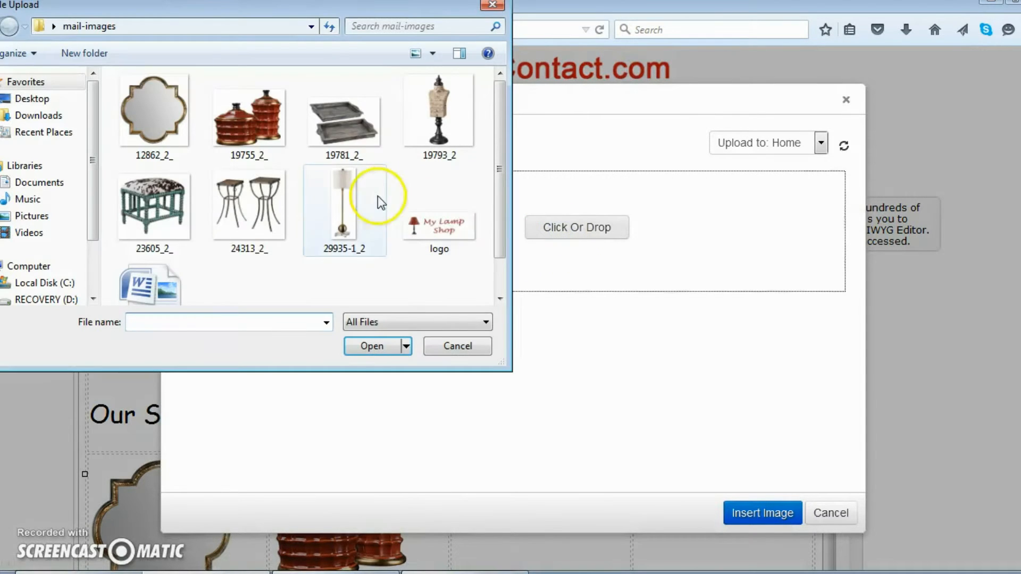
left_click(358, 138)
left_click(377, 350)
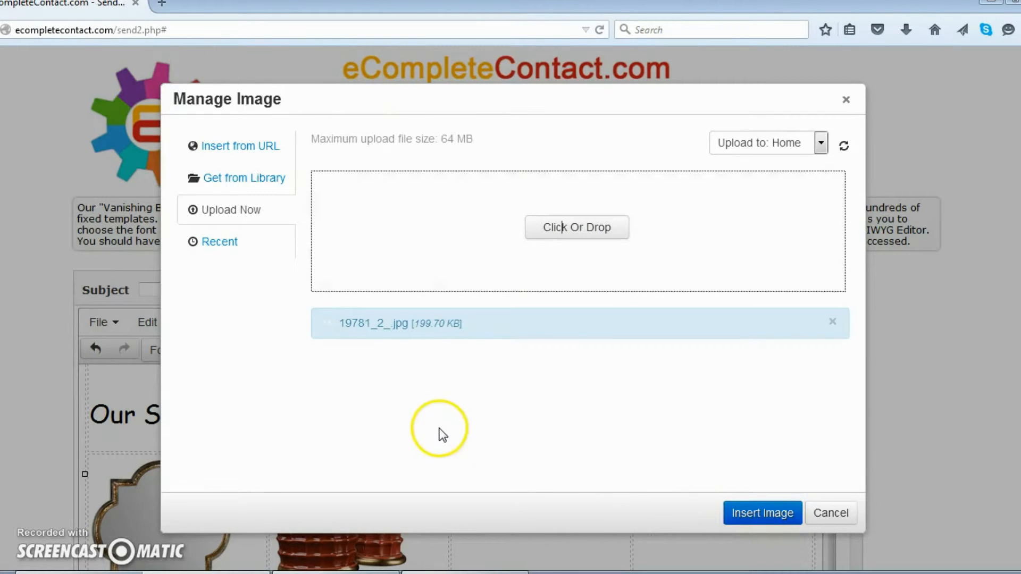
Choose the uploaded tray image and set its width to 180 (180 × 122).
left_click(369, 381)
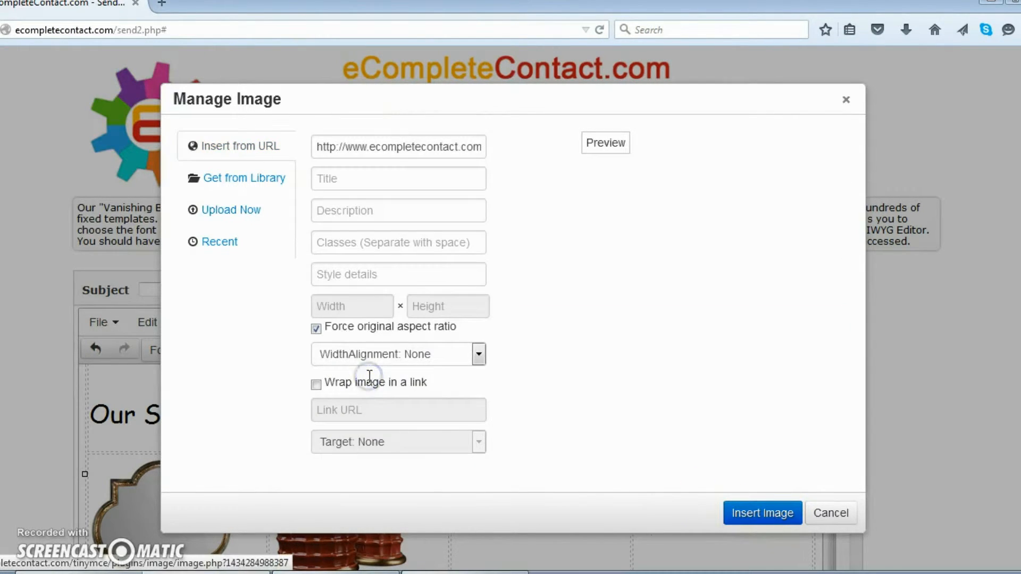
double_click(360, 306)
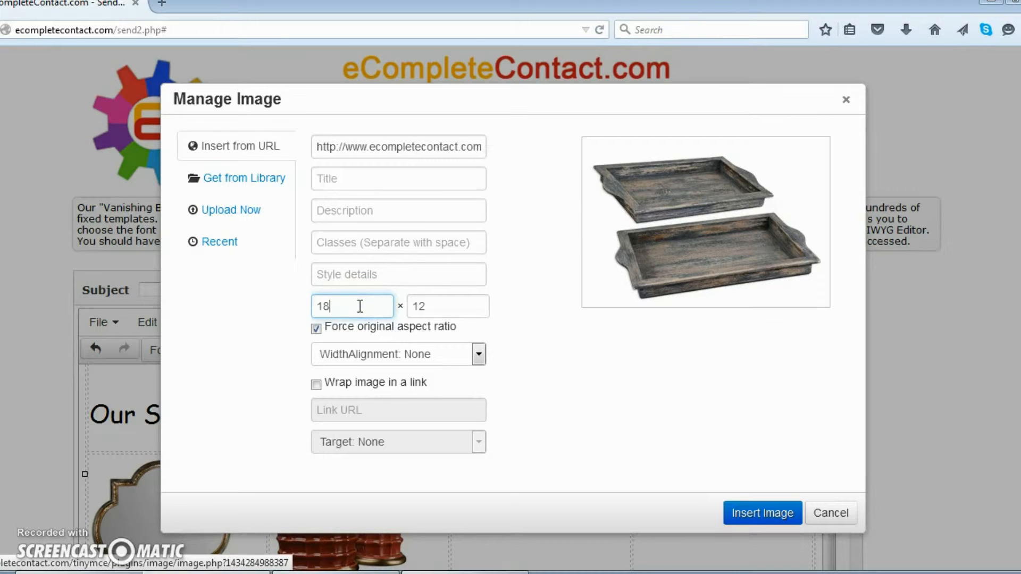
left_click_drag(336, 310, 315, 307)
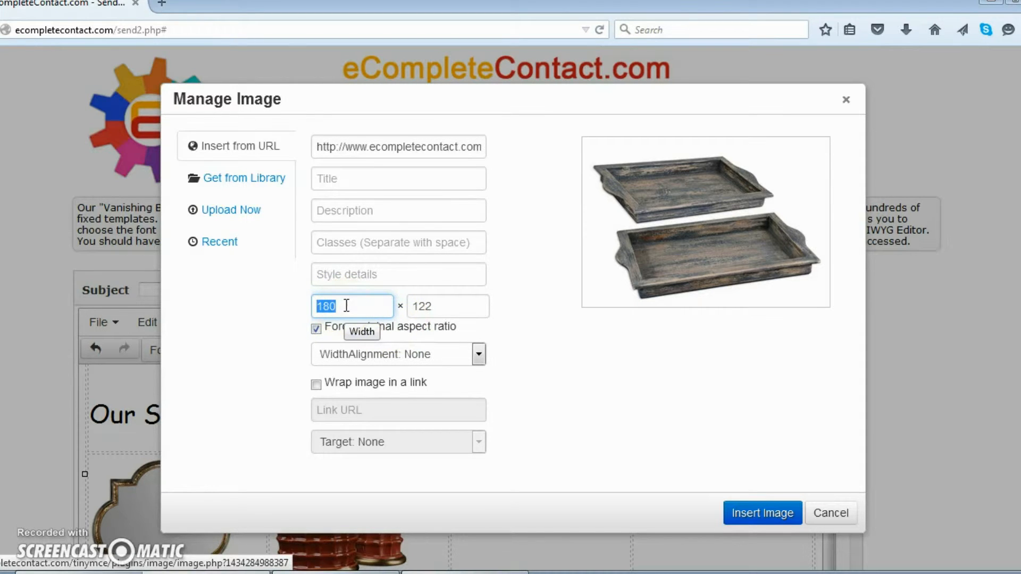
scroll(447, 366, "down", 3)
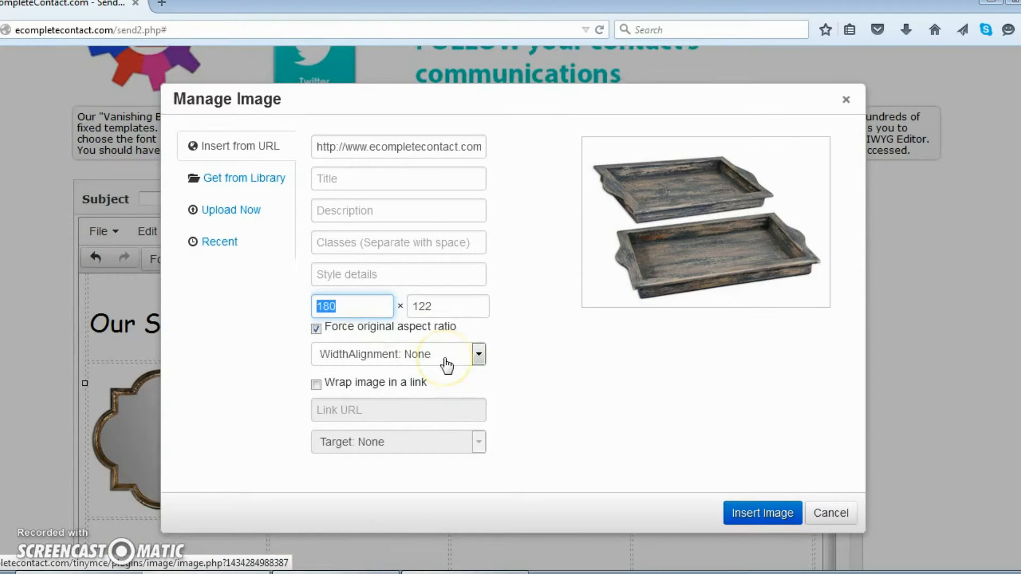
scroll(447, 366, "down", 3)
left_click(353, 312)
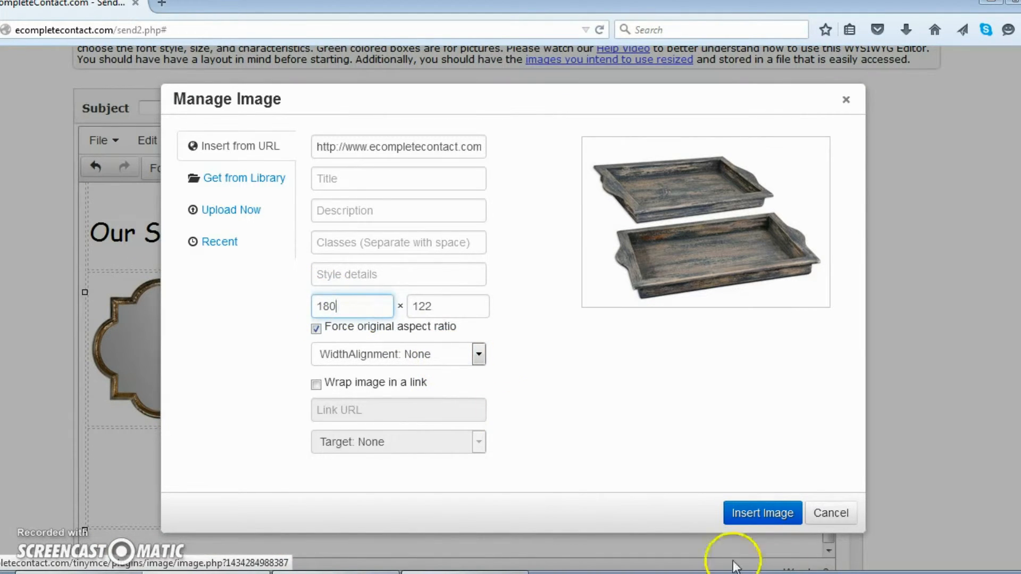
Insert the tray image into the third cell and enlarge it slightly by its corner handle.
left_click(772, 524)
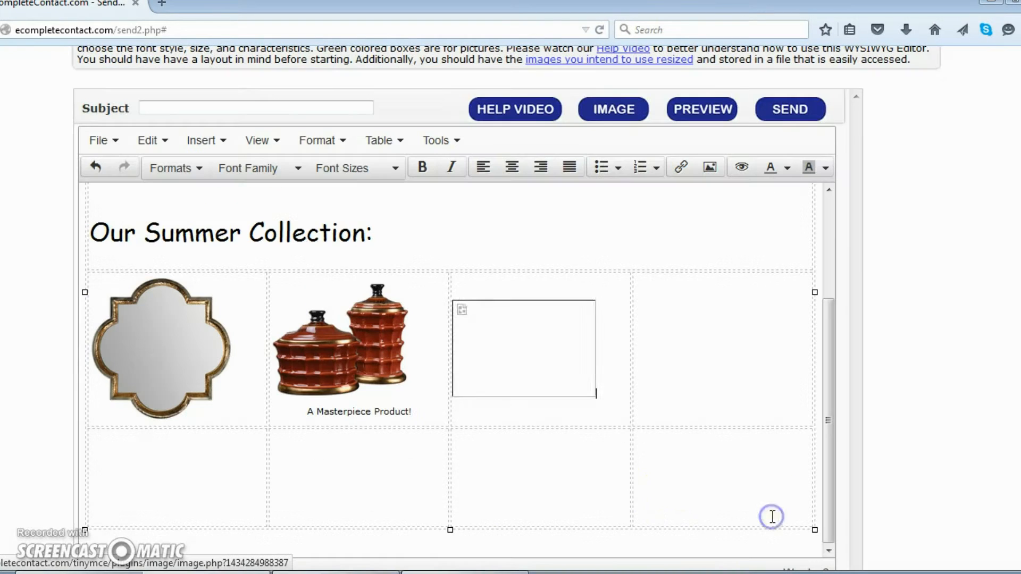
left_click(587, 414)
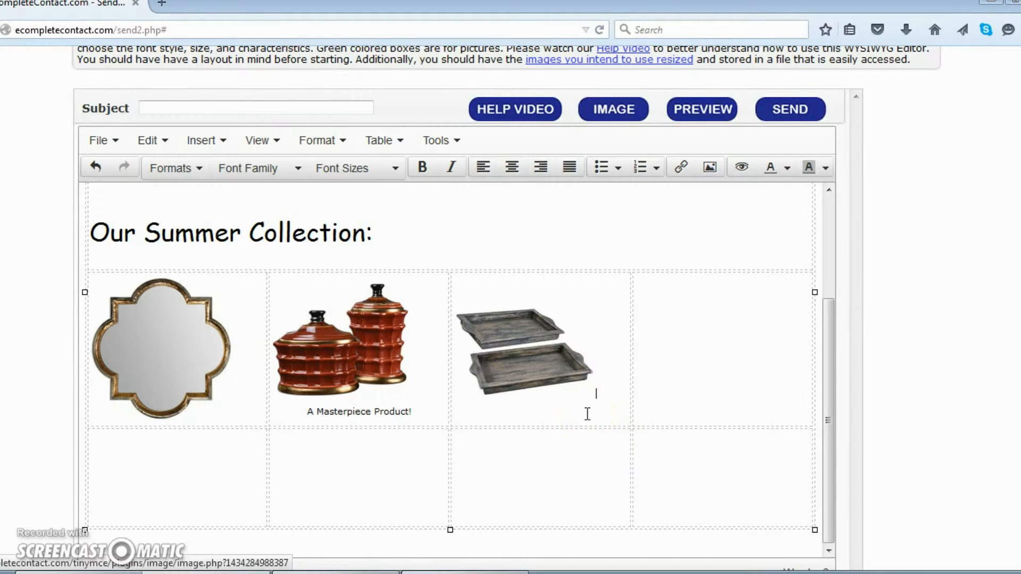
left_click(556, 377)
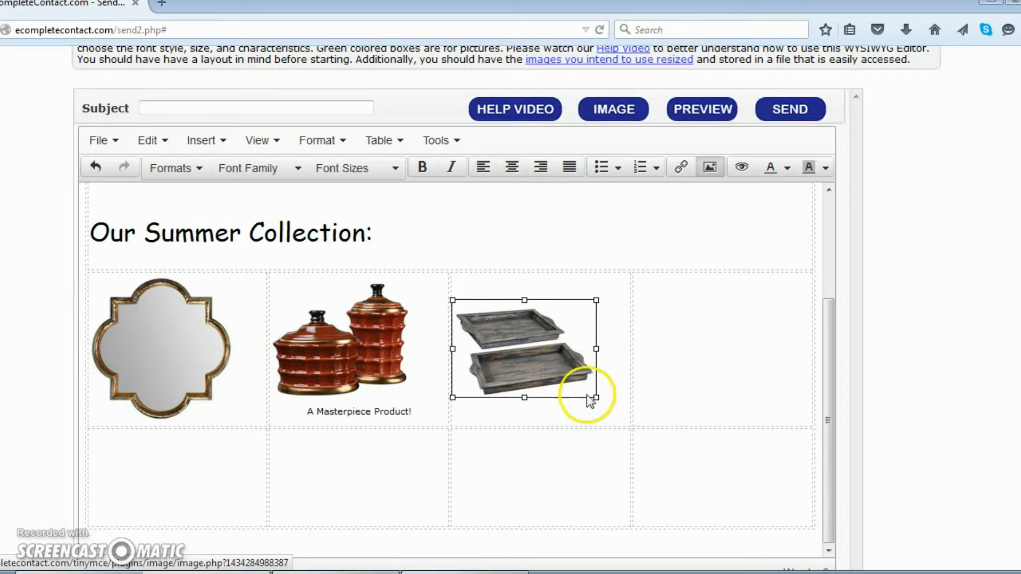
left_click_drag(596, 397, 610, 408)
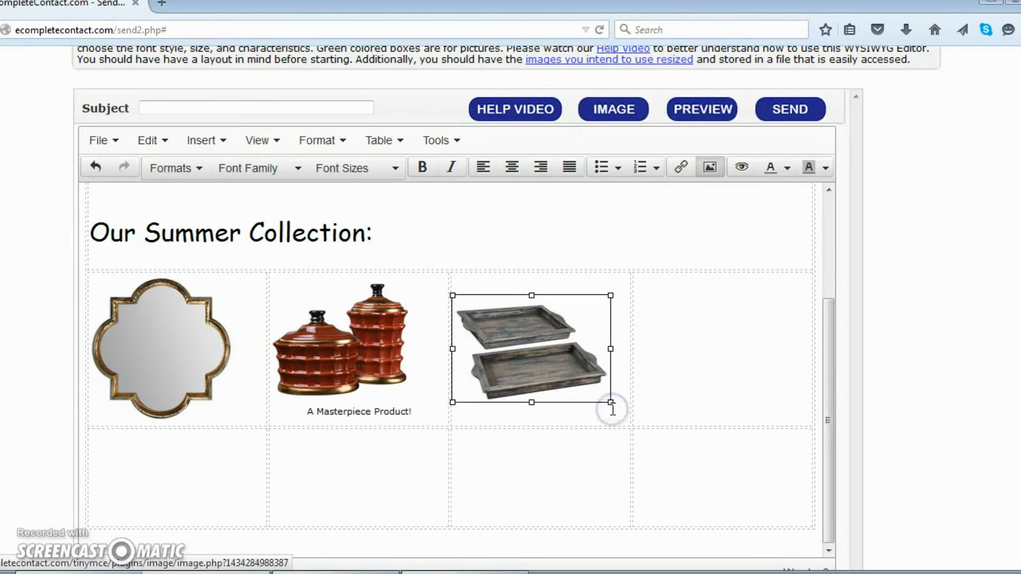
left_click(614, 394)
Centre the tray image within its grid cell.
left_click(571, 380)
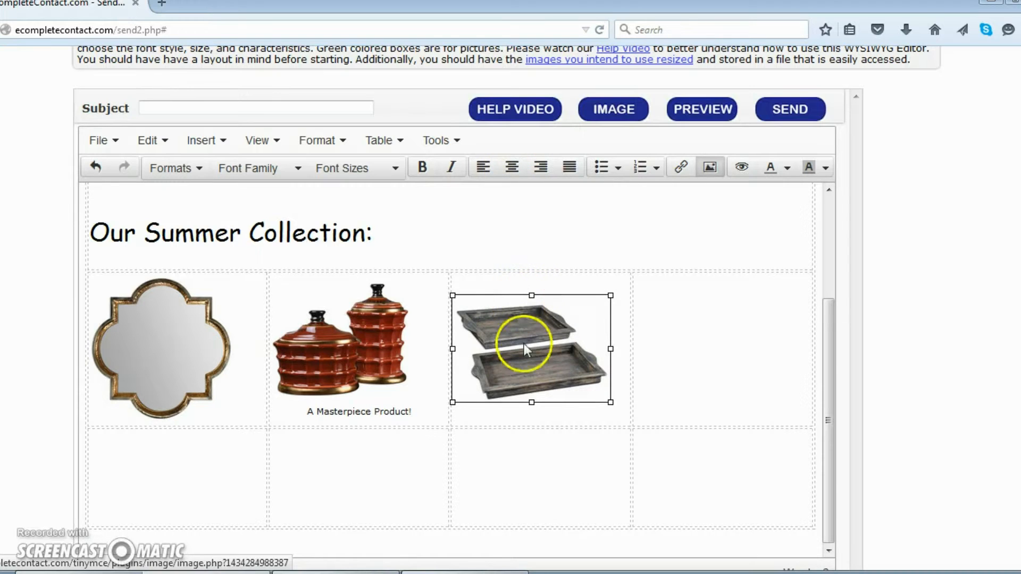
left_click(584, 422)
left_click(563, 349)
left_click(512, 167)
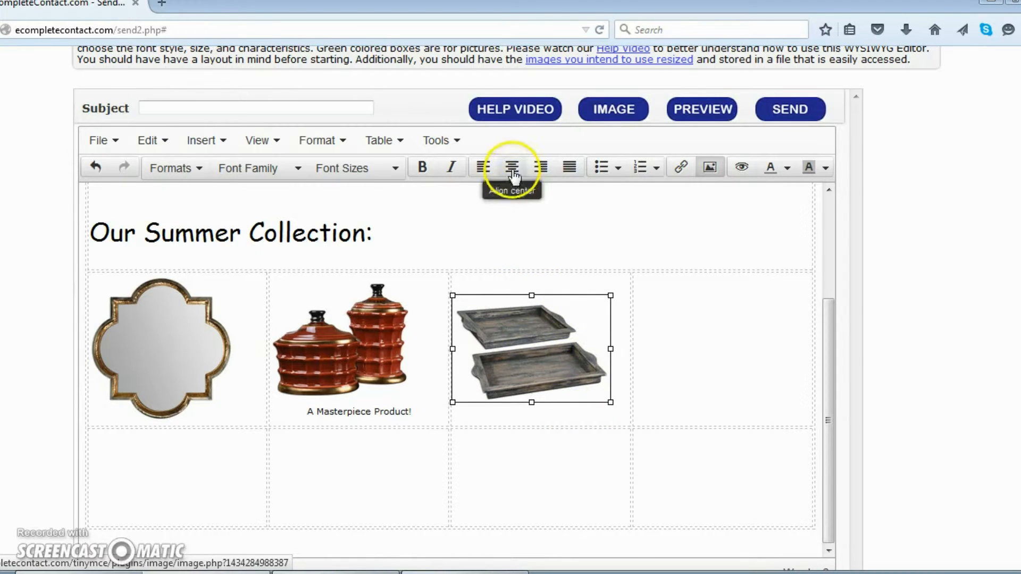
left_click(690, 361)
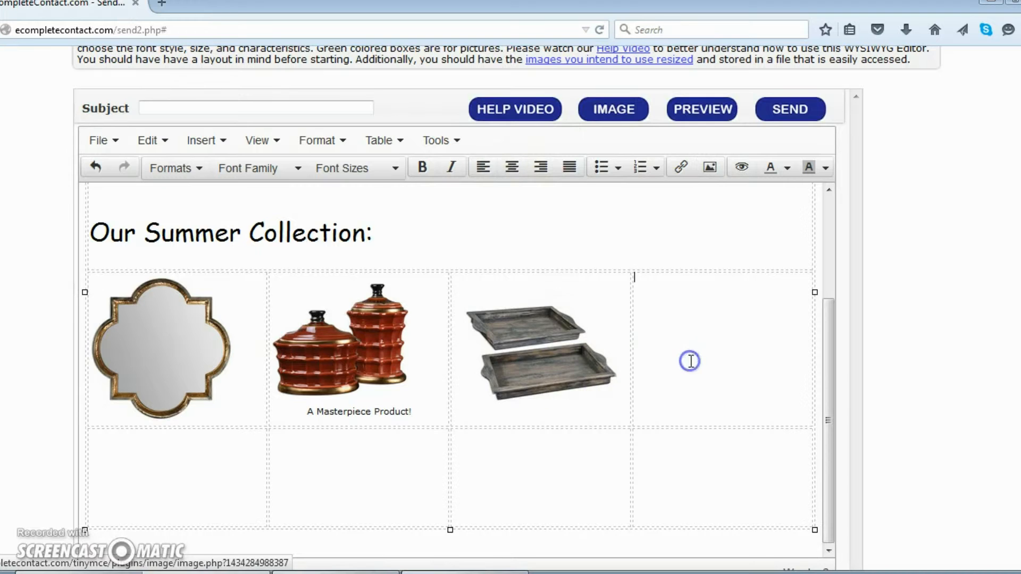
scroll(704, 386, "down", 2)
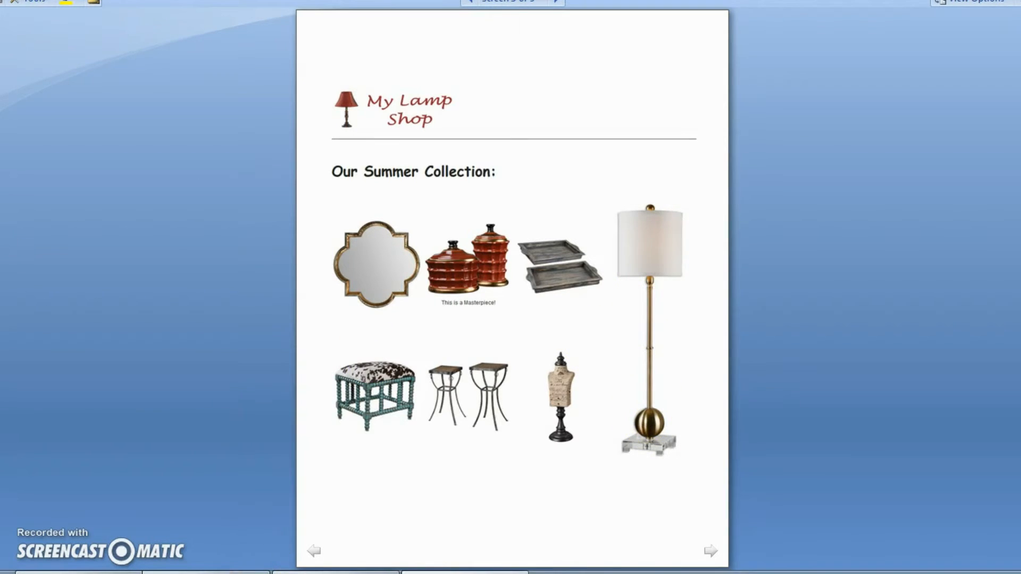
Select both empty fourth-column cells and merge them into one tall cell with Cell > Merge cells.
left_click(229, 572)
left_click(716, 280)
left_click(668, 289)
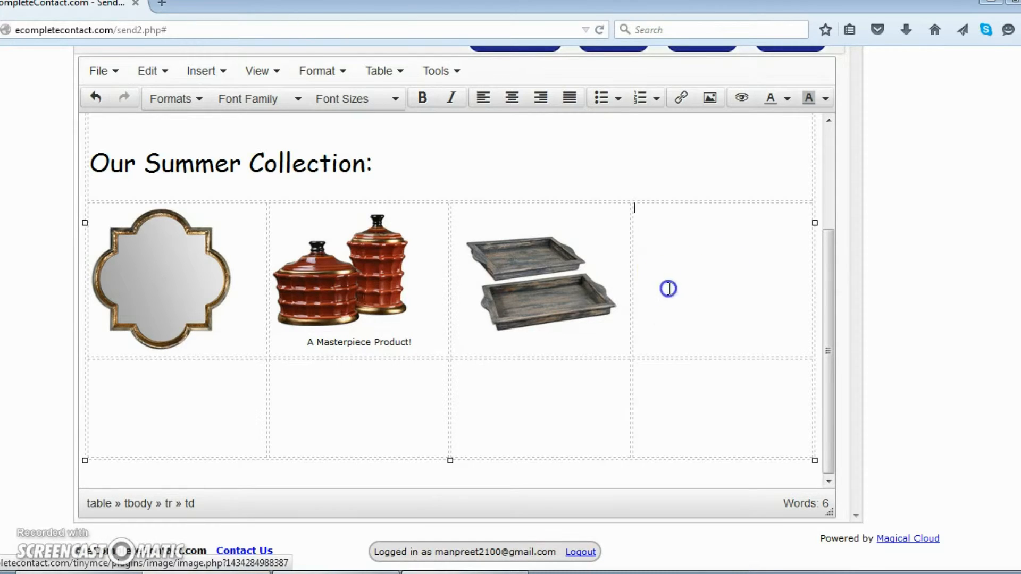
left_click_drag(671, 342, 674, 375)
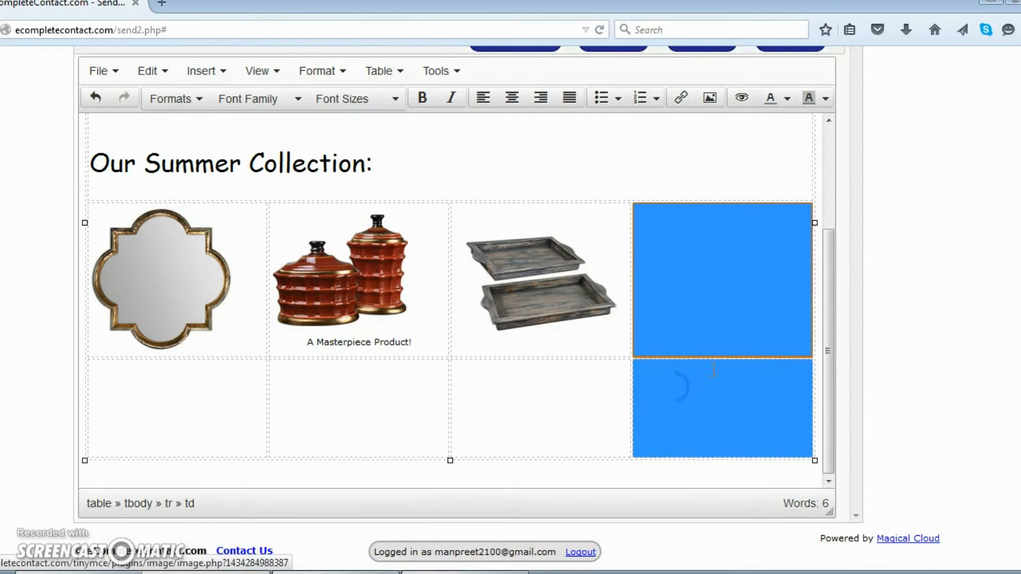
left_click_drag(688, 266, 692, 400)
right_click(699, 330)
mouse_move(769, 428)
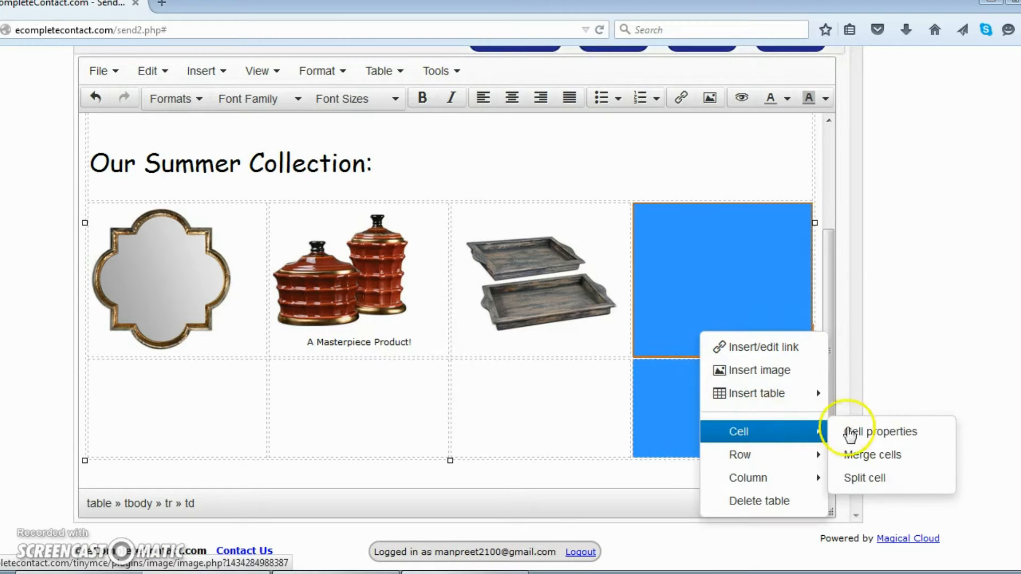
left_click(887, 456)
left_click(668, 294)
scroll(683, 242, "up", 3)
scroll(791, 290, "down", 3)
scroll(890, 304, "up", 2)
scroll(892, 307, "up", 1)
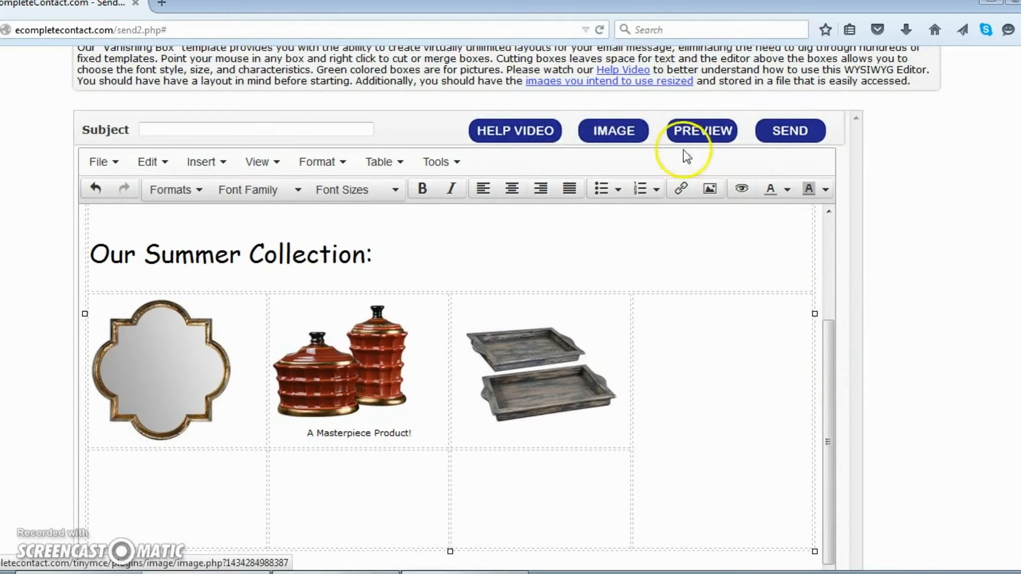
Upload 29935-1_2 and insert the brass floor lamp at 180 × 527 in the merged cell.
left_click(605, 132)
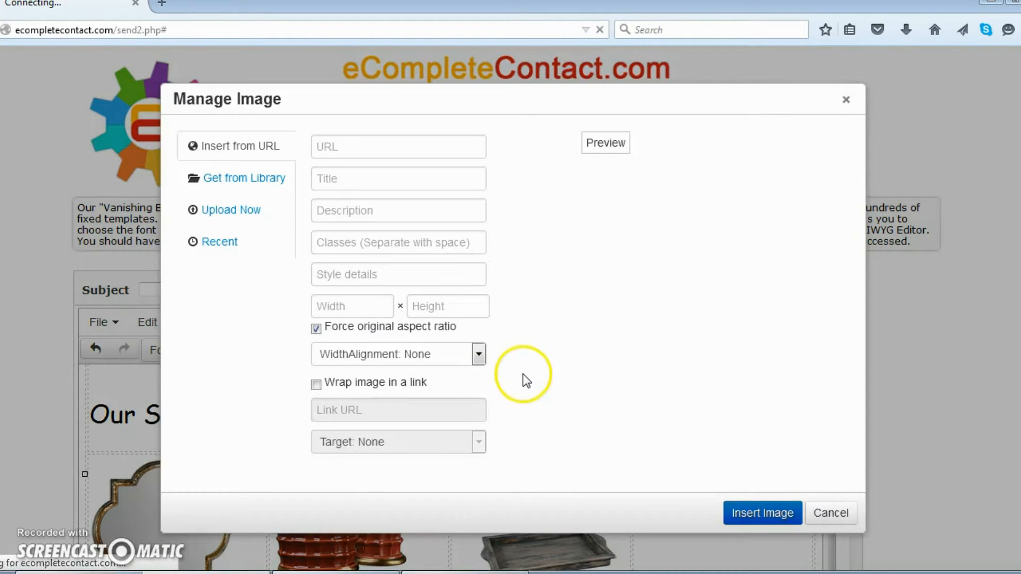
left_click(240, 218)
left_click(538, 225)
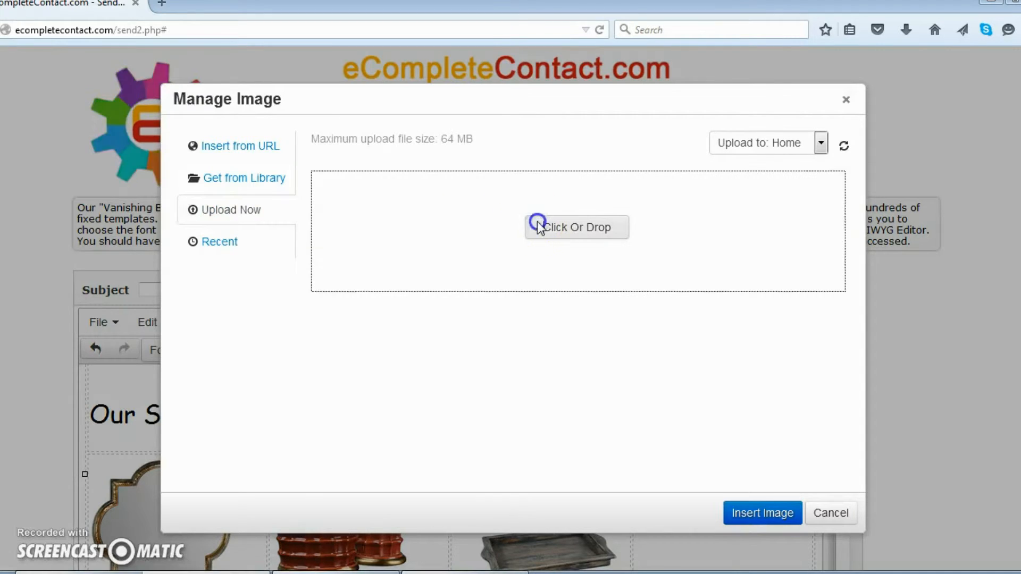
left_click(339, 214)
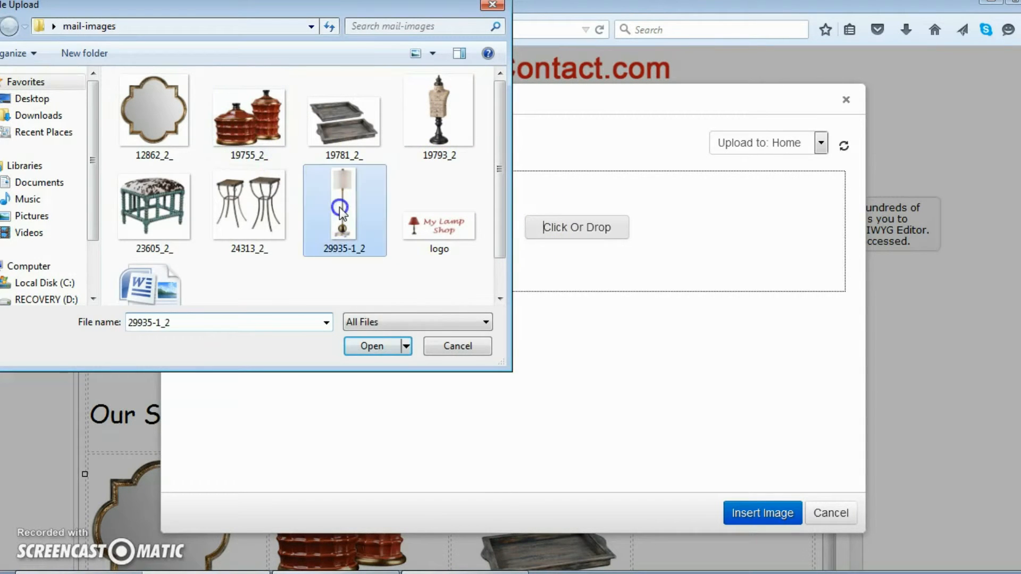
left_click(355, 347)
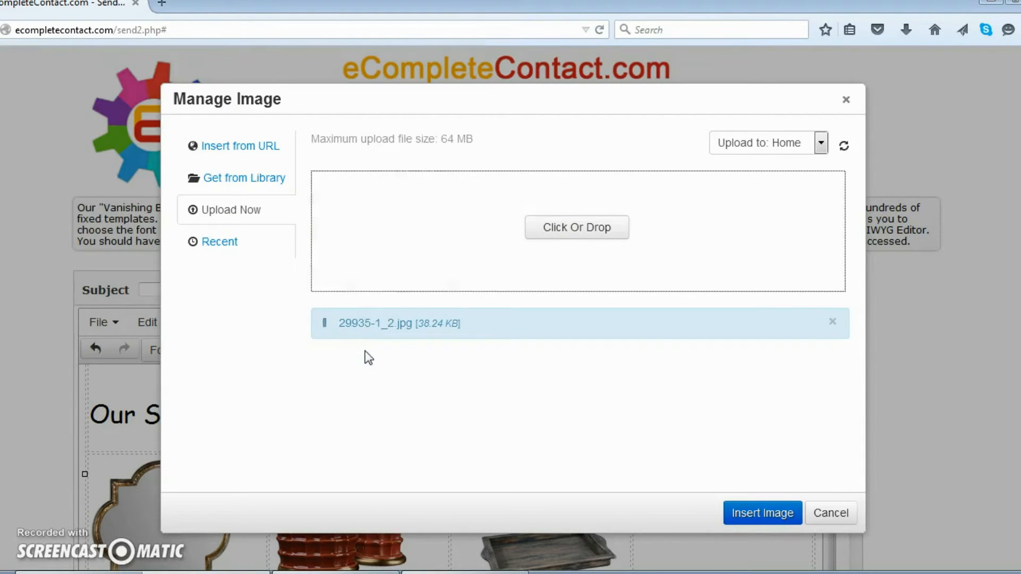
left_click(361, 357)
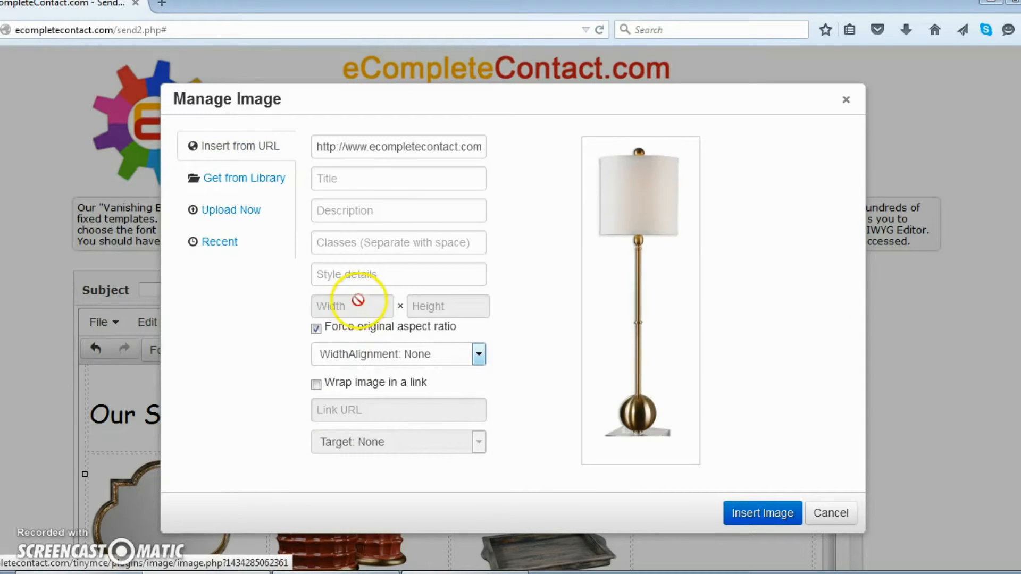
double_click(361, 309)
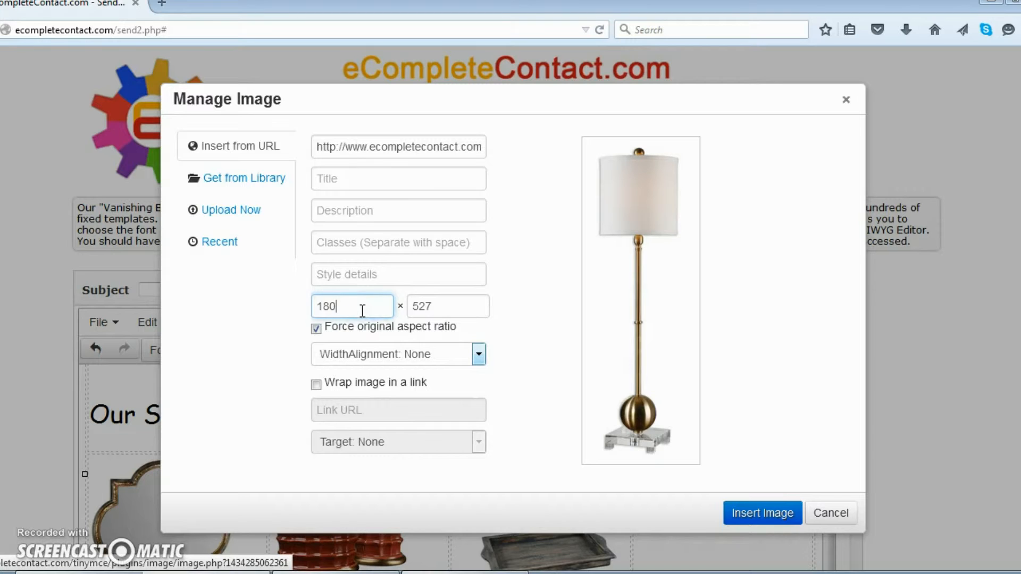
left_click(746, 516)
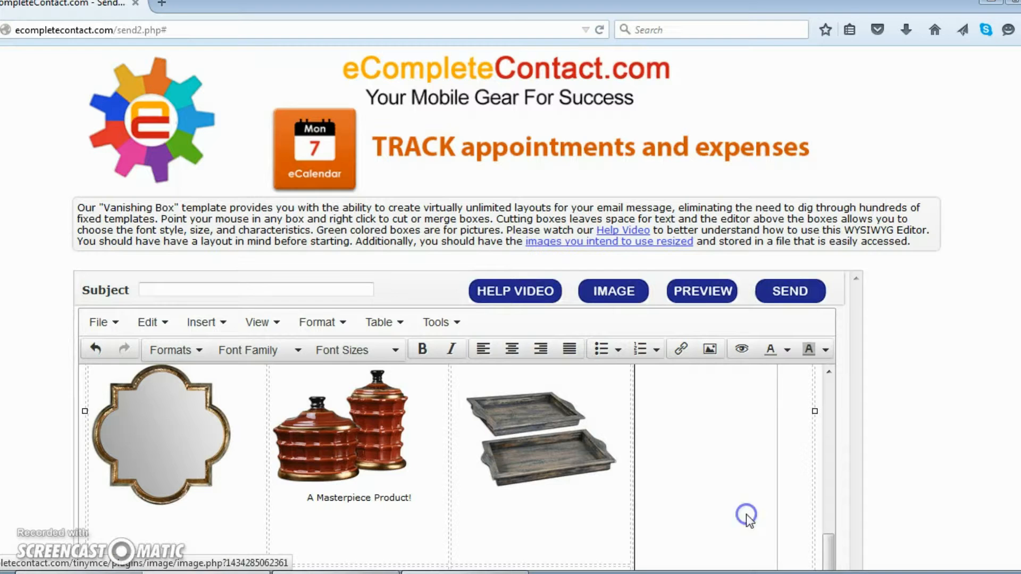
scroll(868, 463, "down", 3)
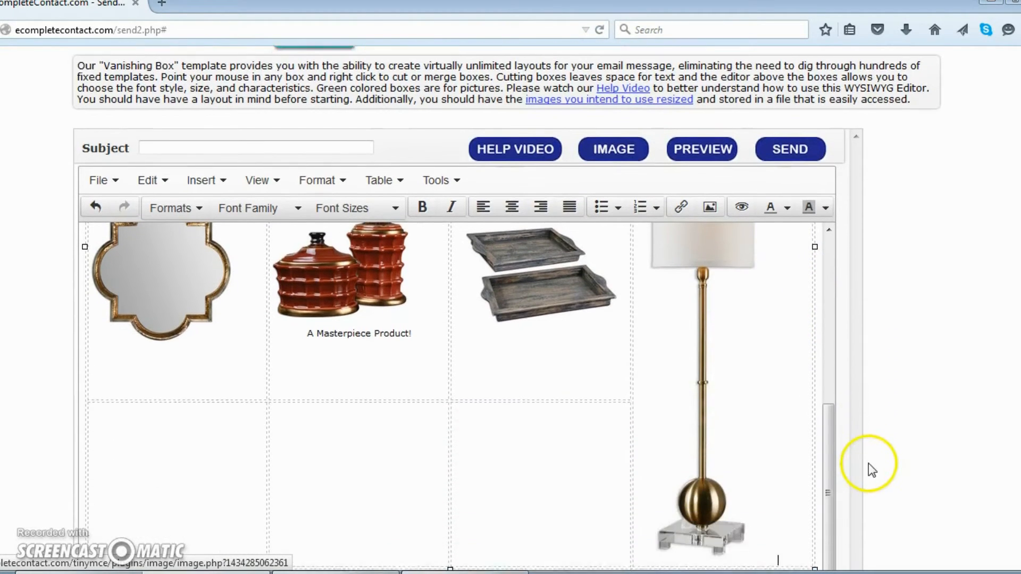
mouse_move(829, 441)
left_mouse_down()
mouse_move(826, 398)
mouse_move(820, 433)
left_mouse_up()
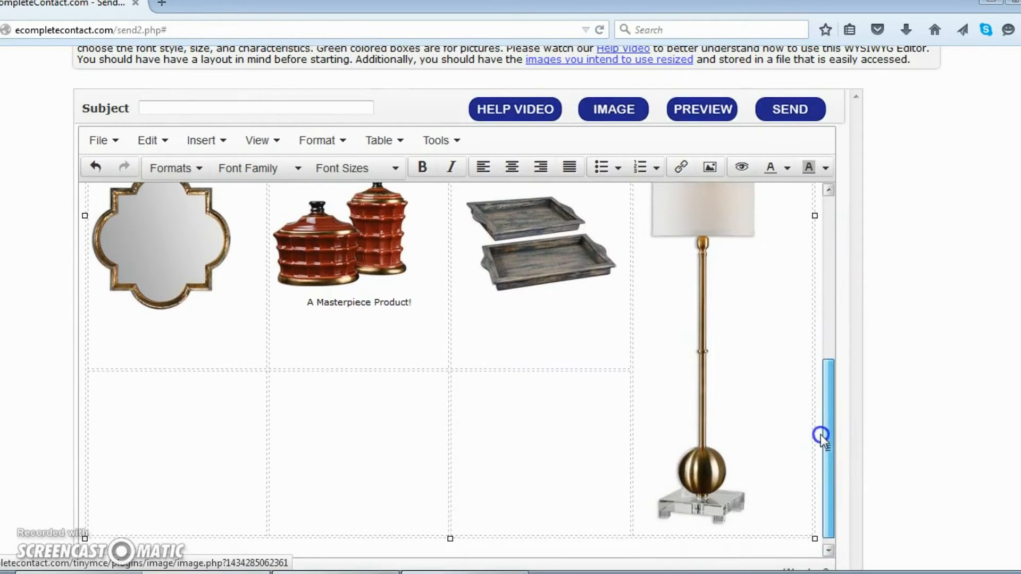
Upload 23605_2_ and insert the cowhide stool at 180 × 163 in row 2's first cell.
left_click(140, 431)
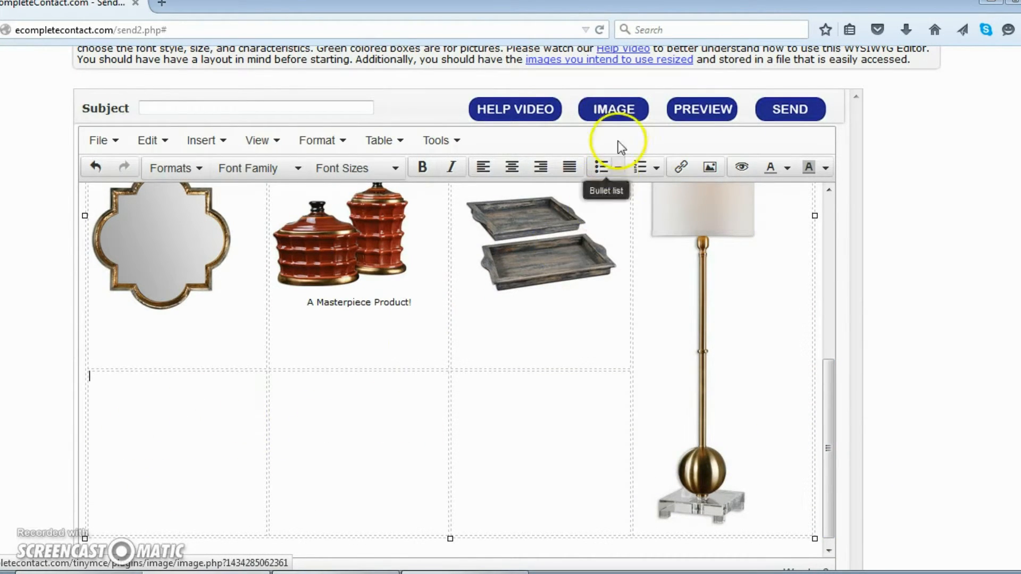
left_click(631, 118)
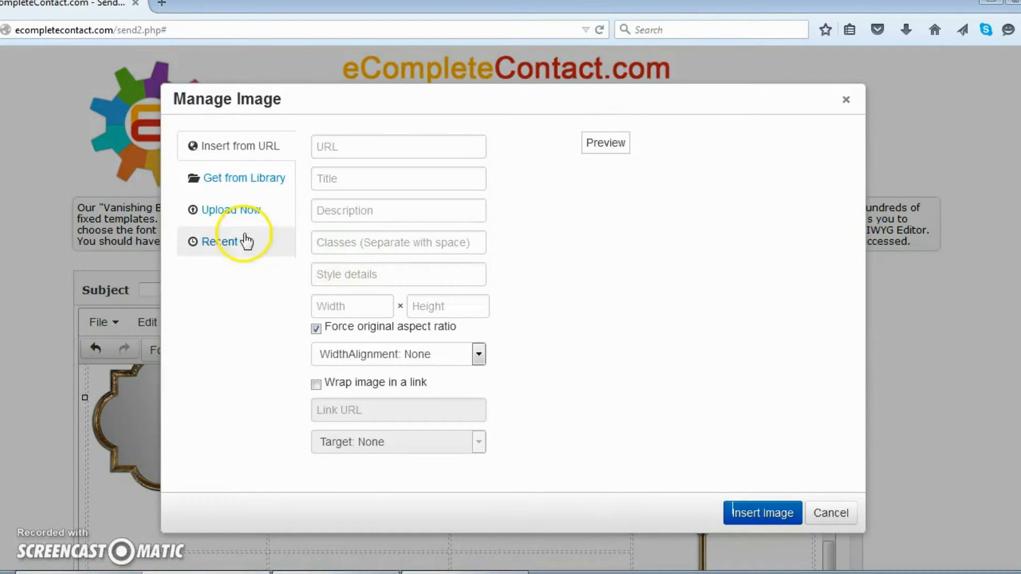
left_click(234, 214)
left_click(570, 234)
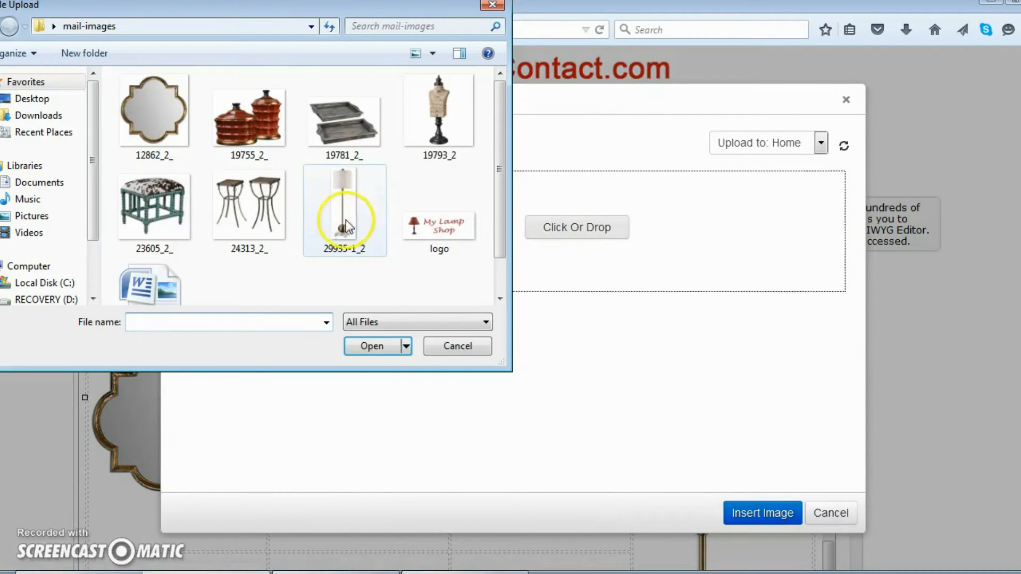
left_click(171, 230)
left_click(376, 346)
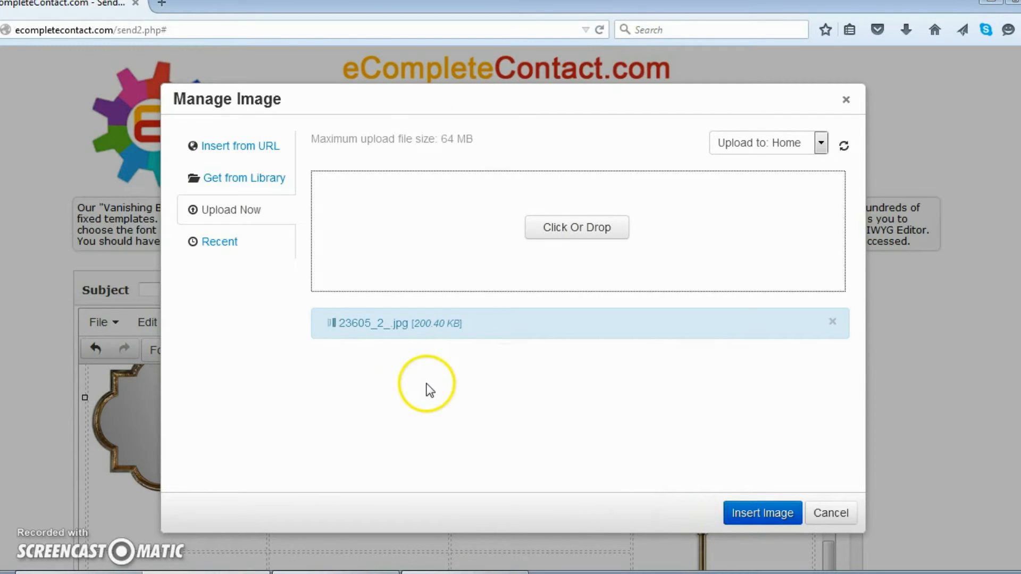
left_click(388, 410)
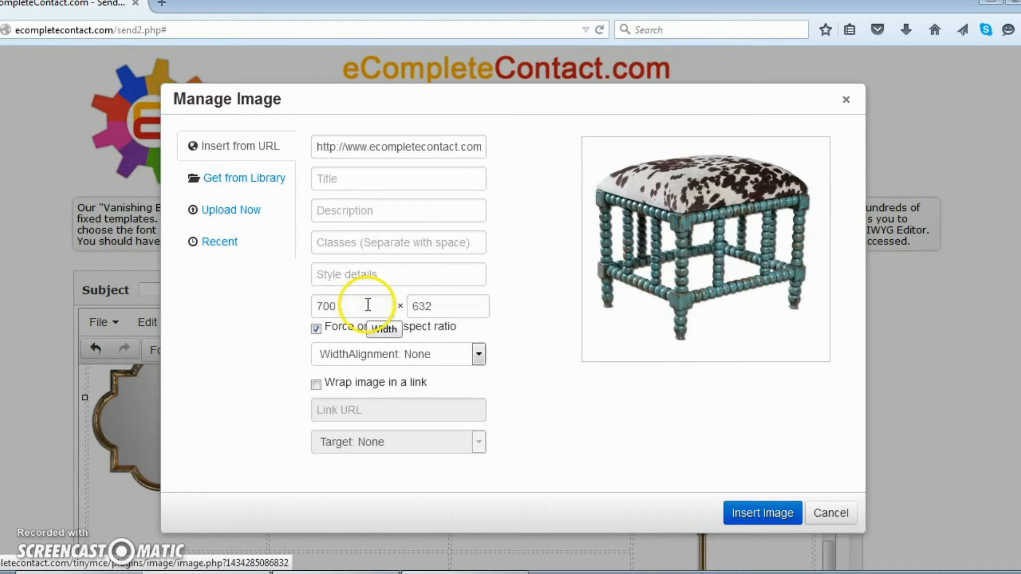
double_click(361, 310)
type("180")
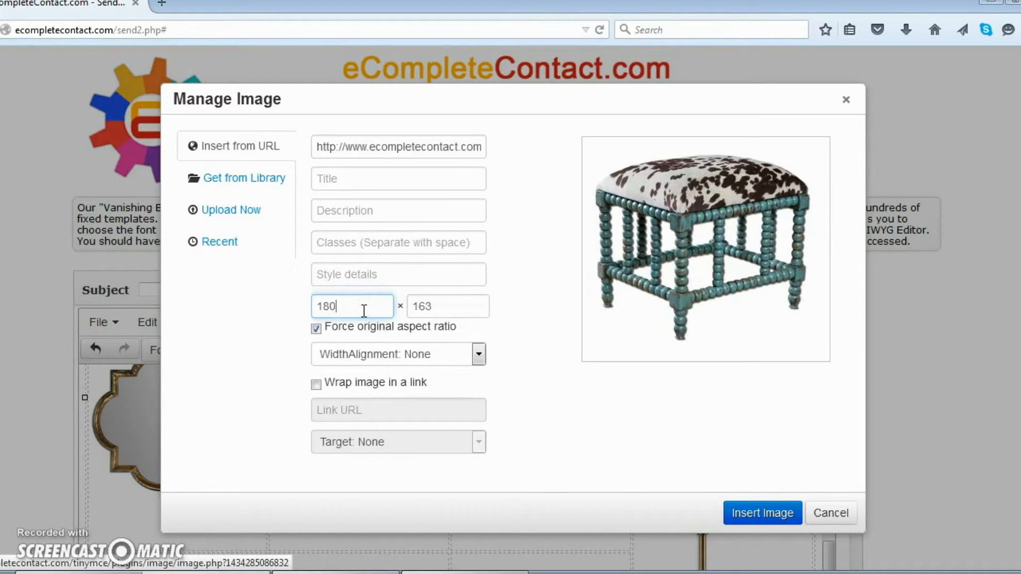
left_click(773, 510)
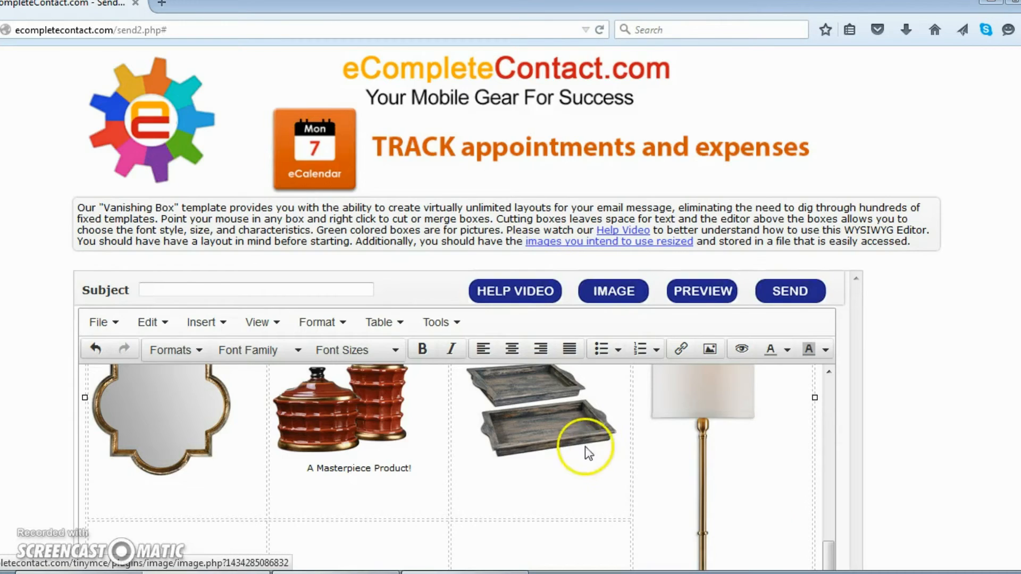
scroll(578, 481, "down", 5)
Upload the side tables photo 24313_2_ for the second cell of the grid's second row.
left_click(390, 351)
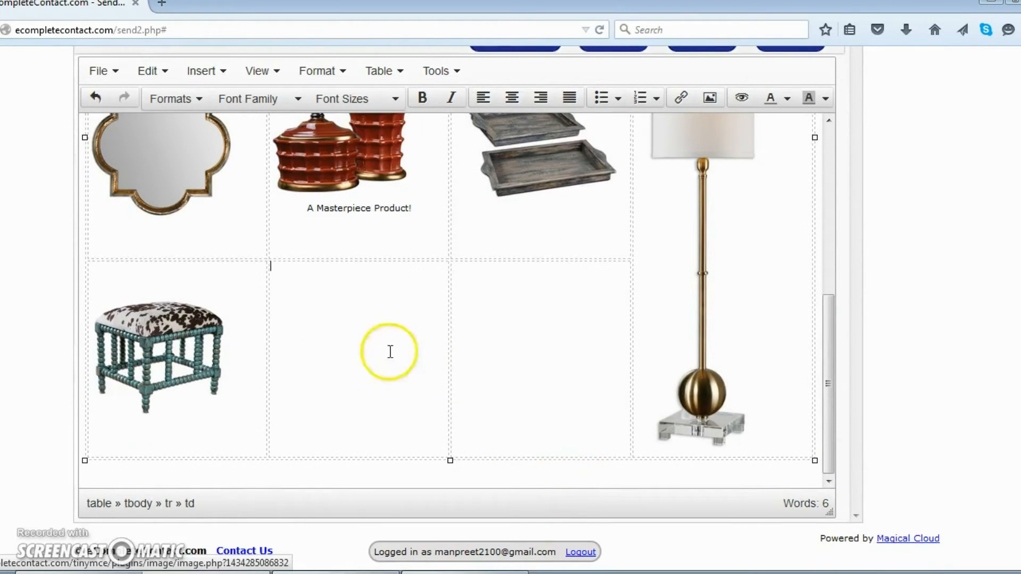
scroll(764, 228, "up", 3)
scroll(928, 314, "up", 3)
left_click(607, 151)
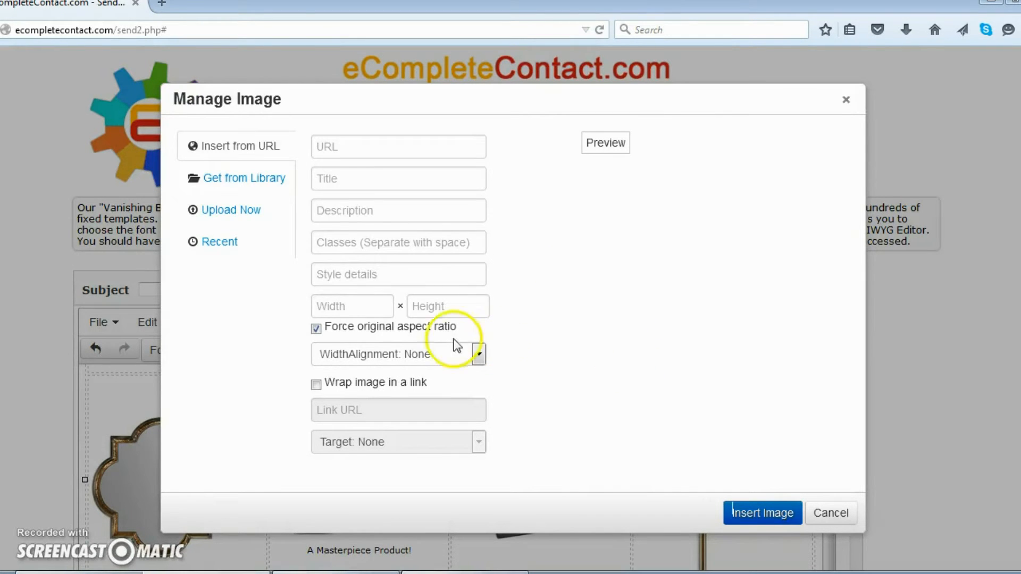
left_click(219, 212)
left_click(577, 229)
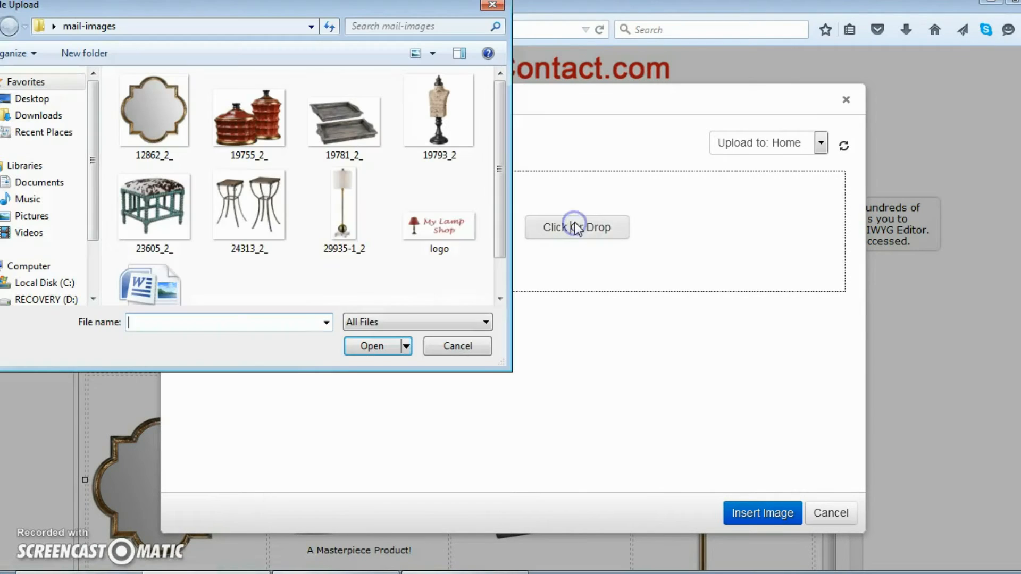
left_click(265, 229)
left_click(360, 346)
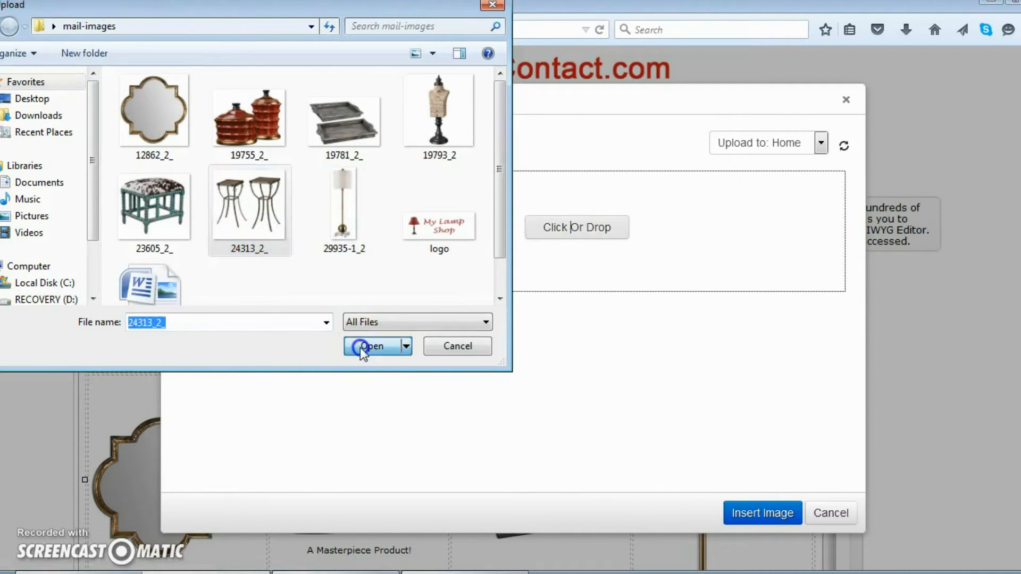
Insert the uploaded side tables photo into that cell at 180 px wide.
left_click(389, 400)
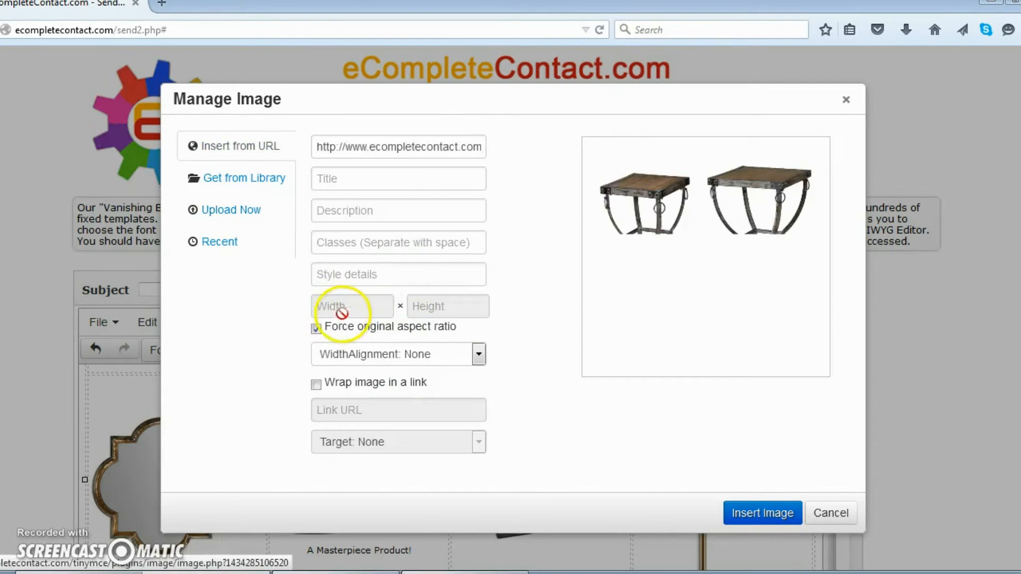
double_click(357, 306)
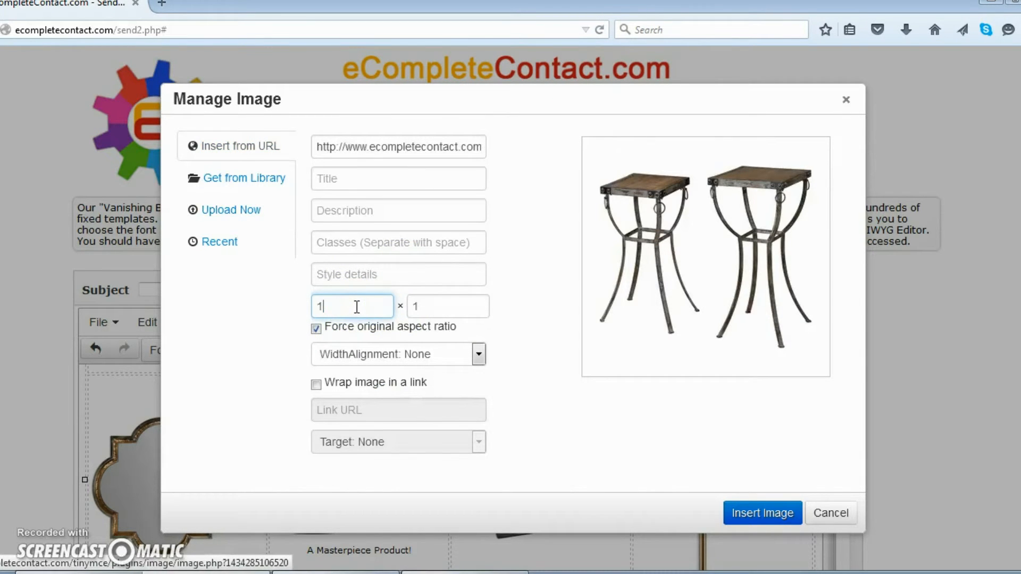
type("180")
left_click(763, 512)
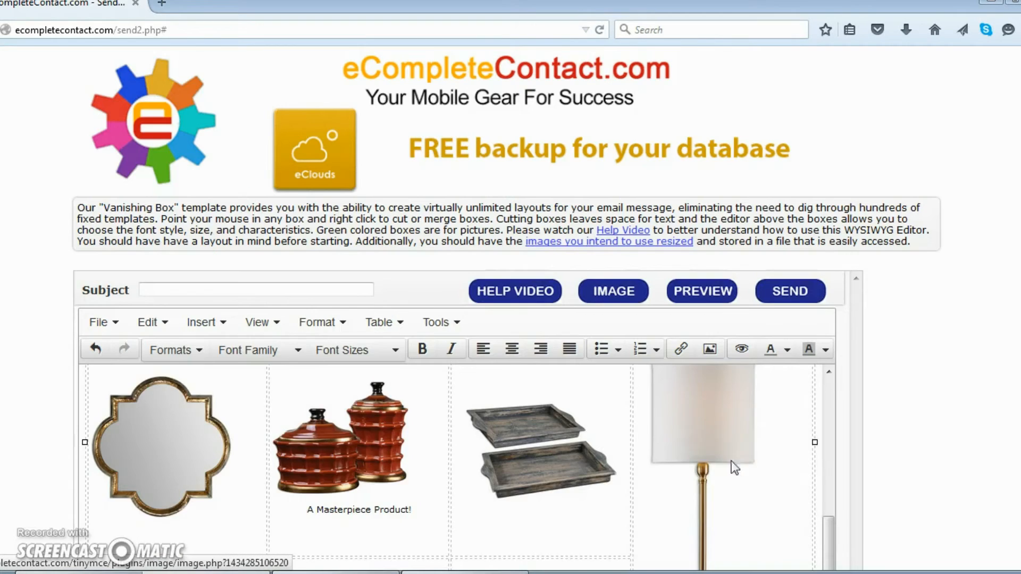
scroll(1005, 481, "down", 5)
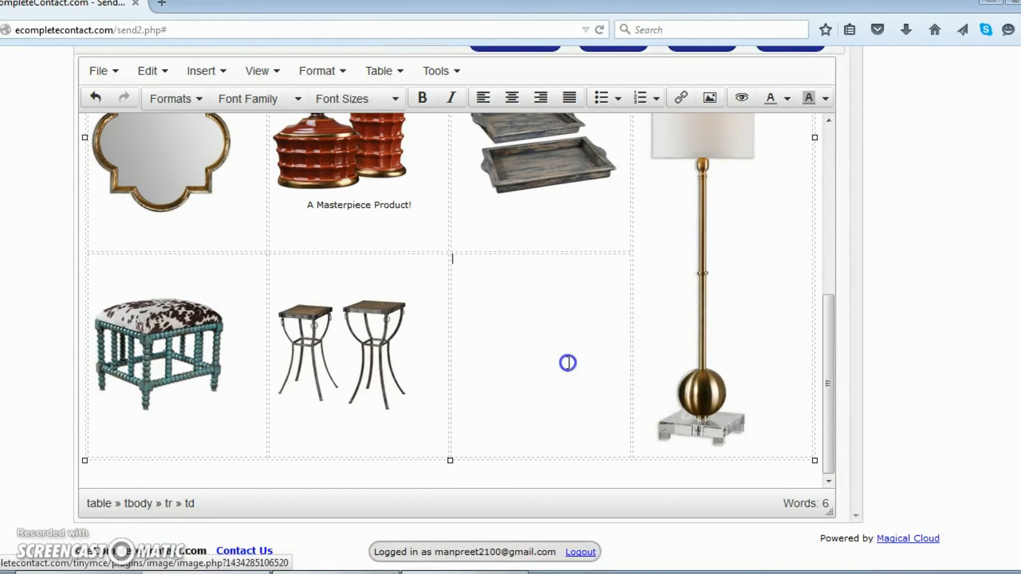
scroll(988, 434, "up", 2)
left_click(610, 426)
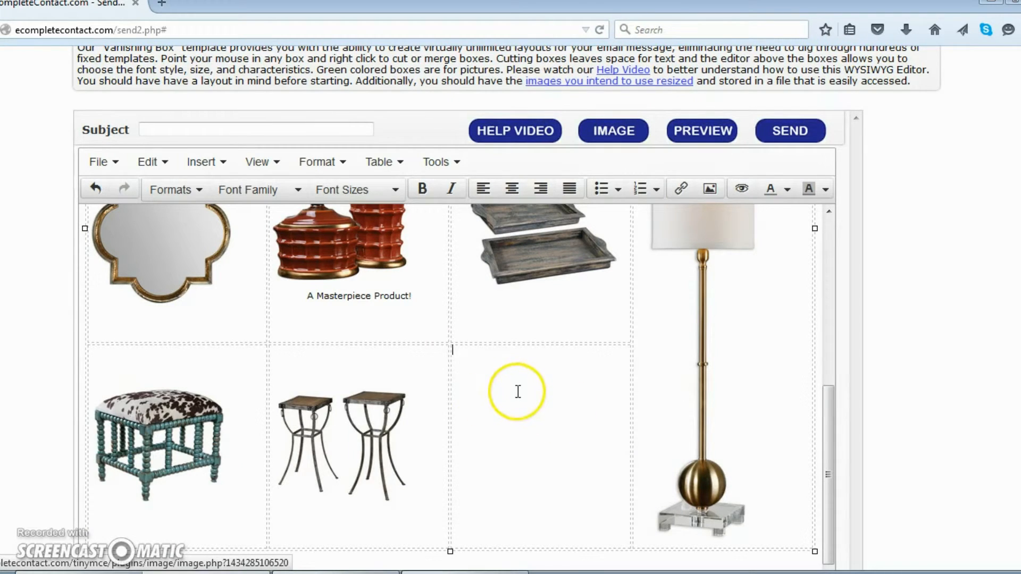
Upload mannequin photo 19793_2.jpg and insert it at 180 × 186 into the third cell of row 2.
left_click(482, 393)
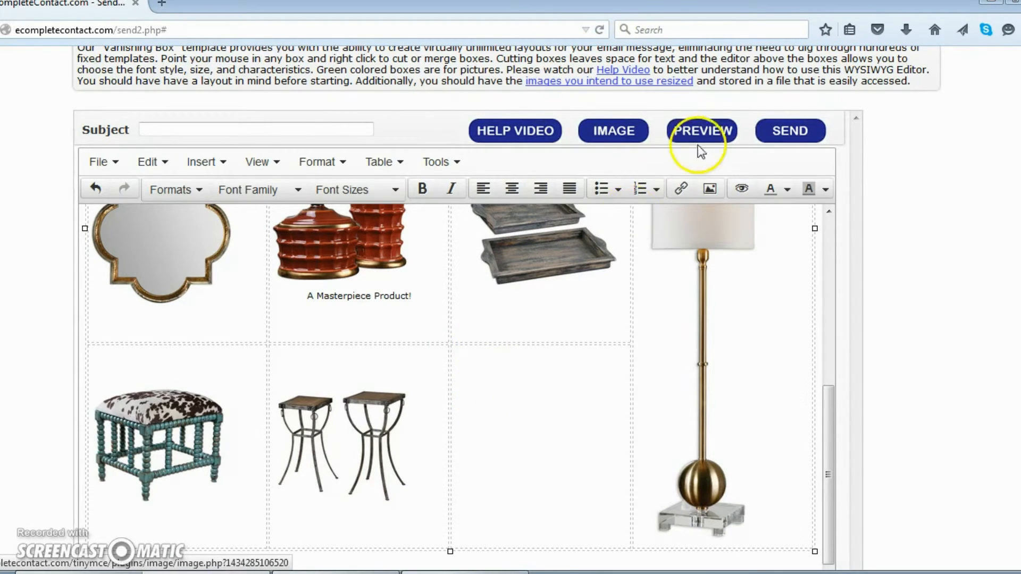
left_click(638, 131)
left_click(225, 212)
left_click(619, 230)
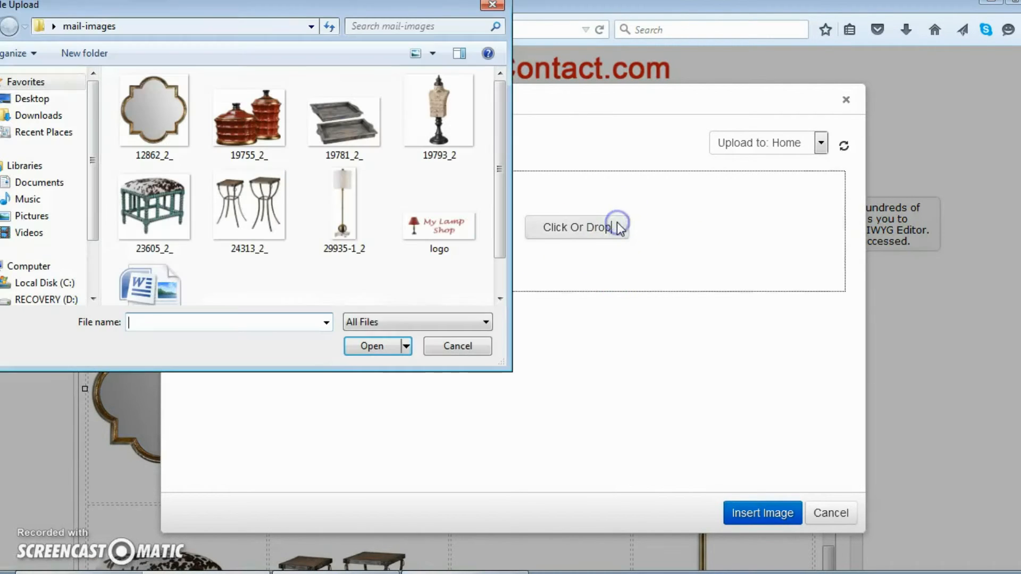
left_click(445, 137)
left_click(393, 347)
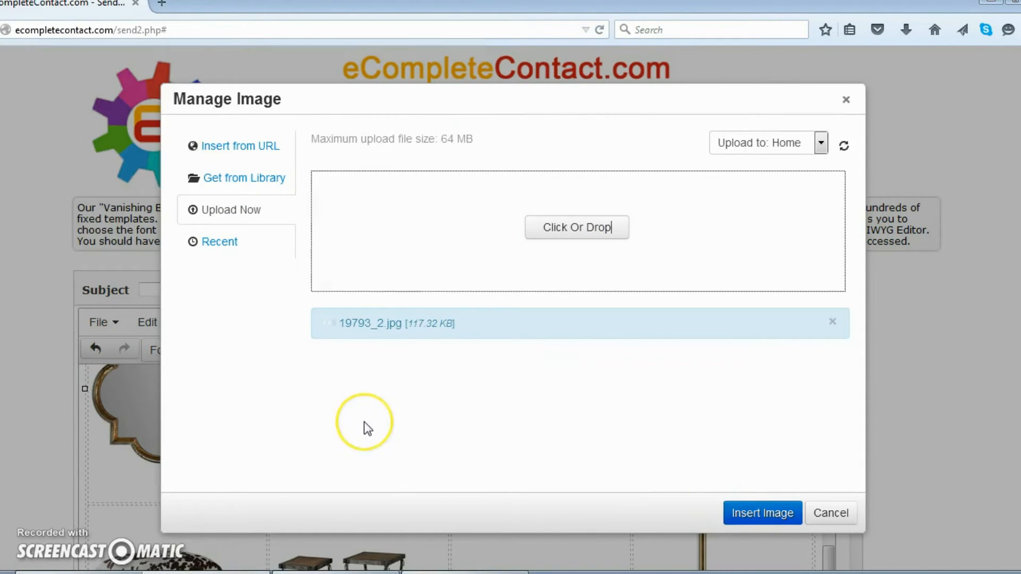
left_click(364, 422)
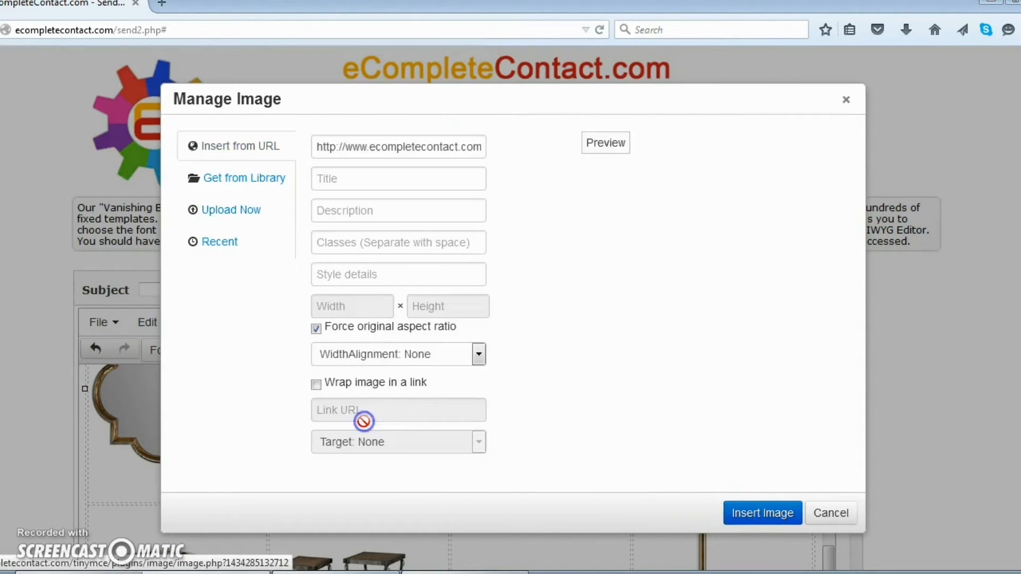
double_click(363, 307)
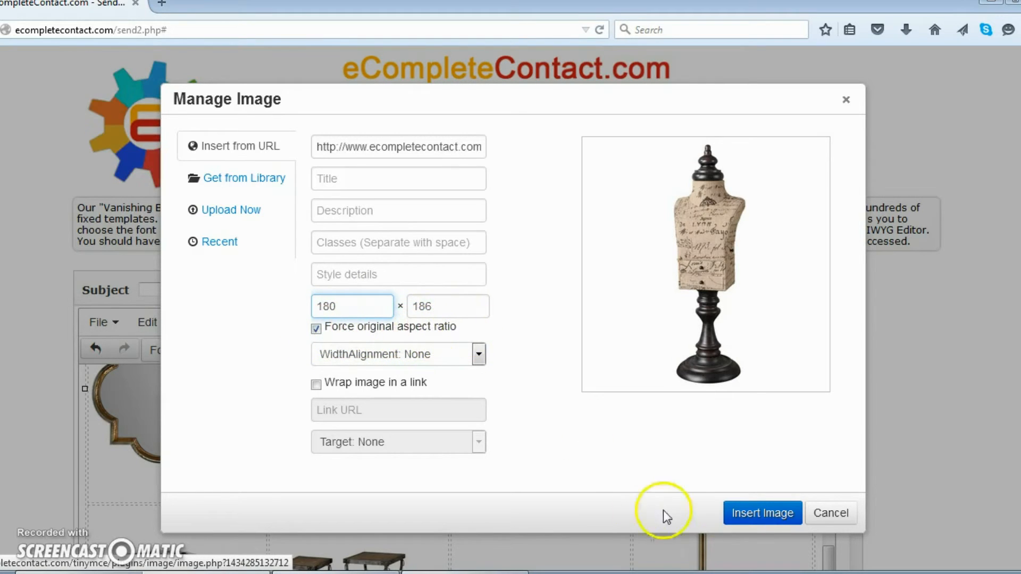
left_click(754, 514)
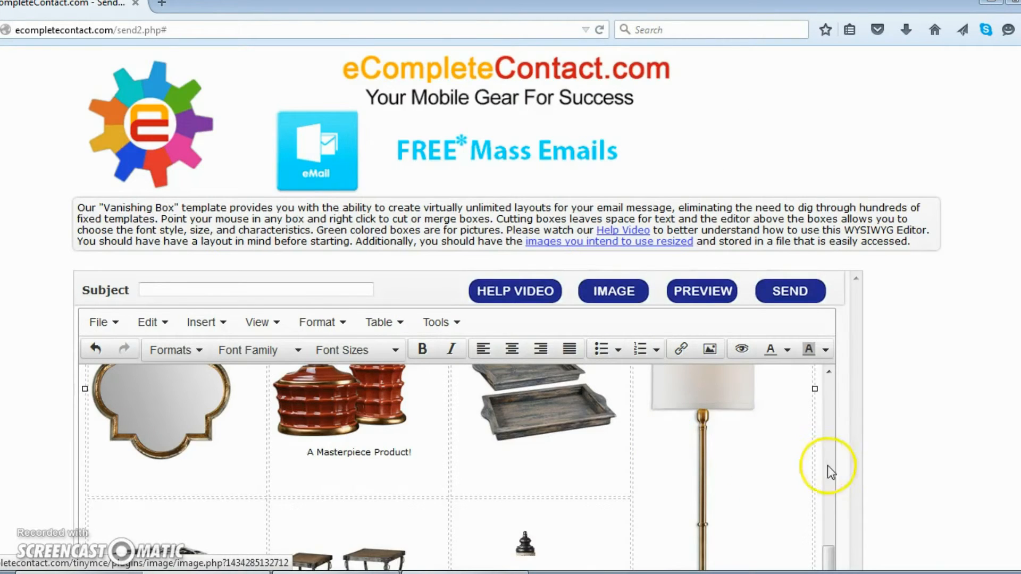
scroll(828, 465, "down", 5)
left_click_drag(833, 443, 877, 417)
scroll(876, 410, "up", 5)
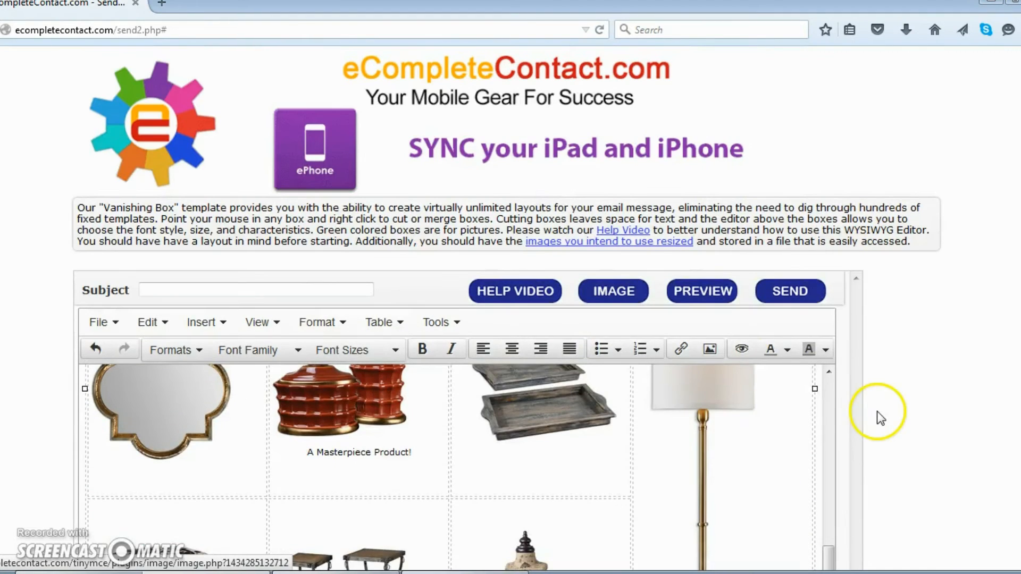
left_click(688, 292)
scroll(687, 319, "down", 5)
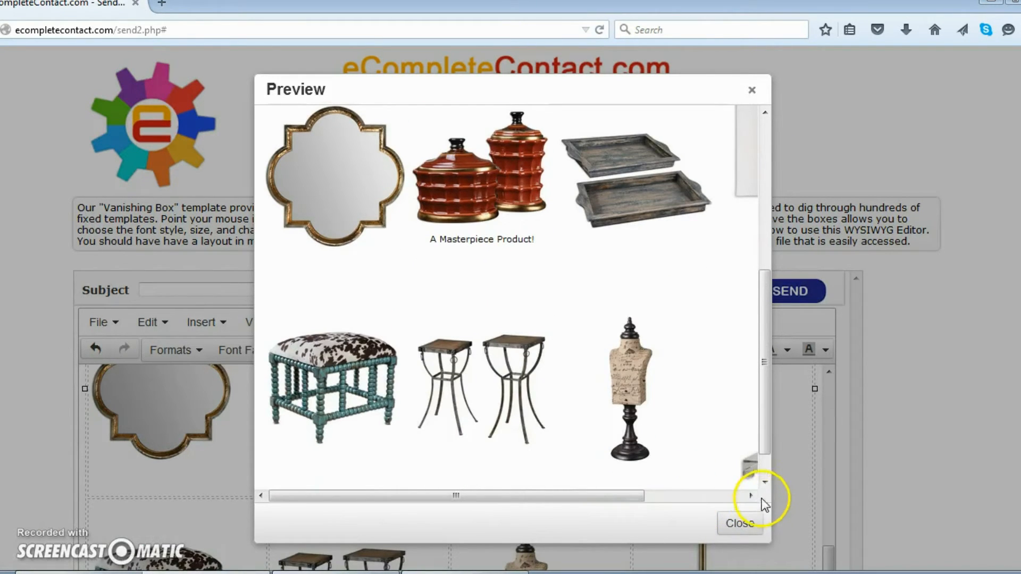
left_click_drag(593, 486, 685, 493)
left_click(561, 290)
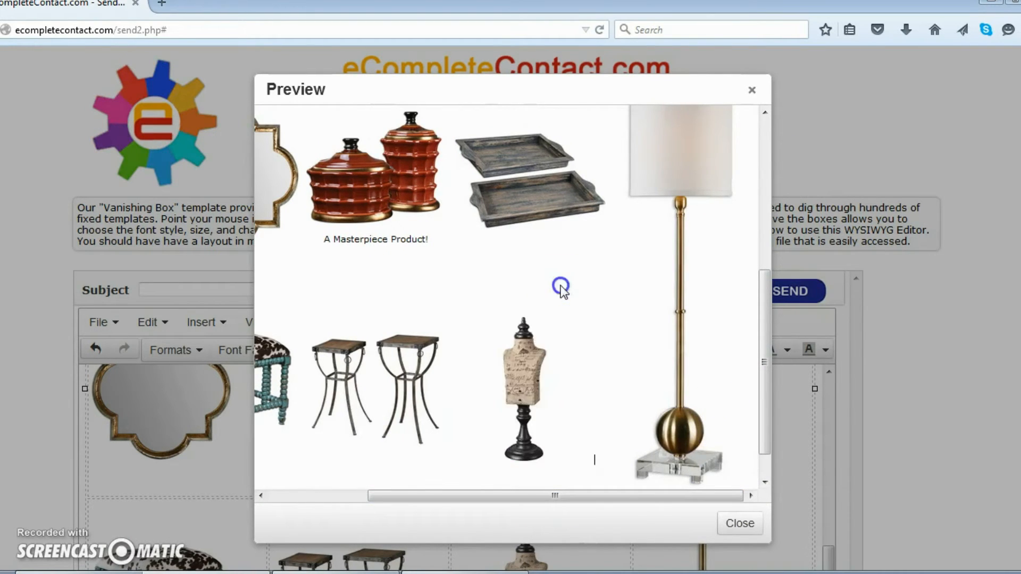
scroll(554, 375, "up", 5)
left_click(462, 494)
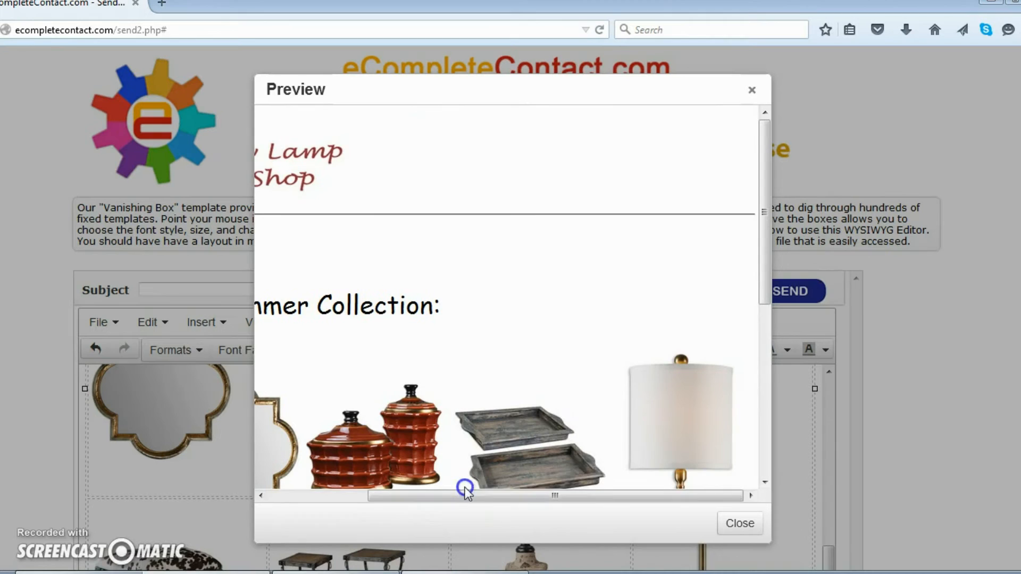
left_click_drag(452, 492, 333, 498)
scroll(439, 346, "down", 5)
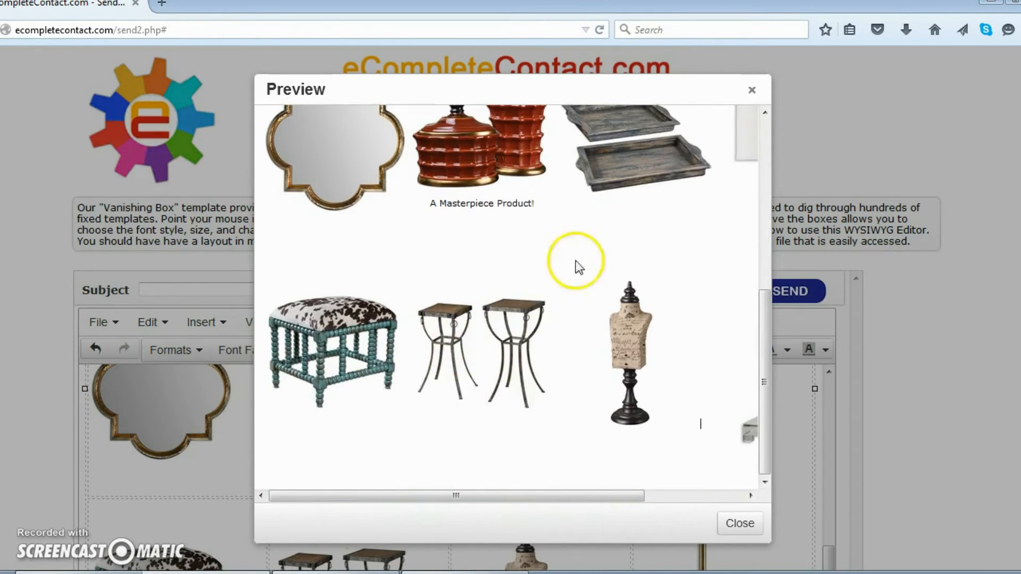
left_click(746, 93)
scroll(945, 419, "down", 5)
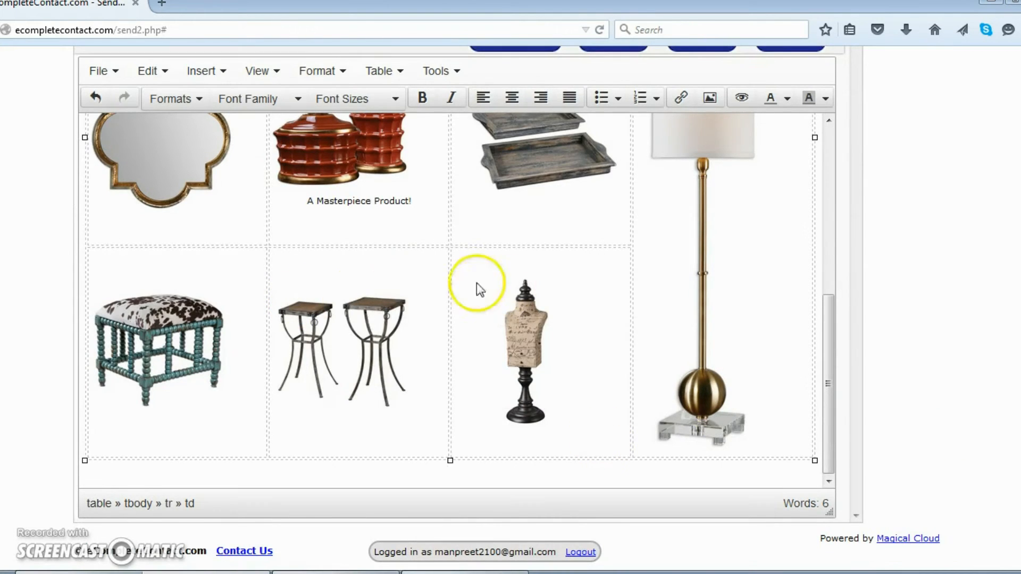
From the top of the editor, select all content: logo, 'Our Summer Collection:' heading and grid.
scroll(452, 365, "up", 3)
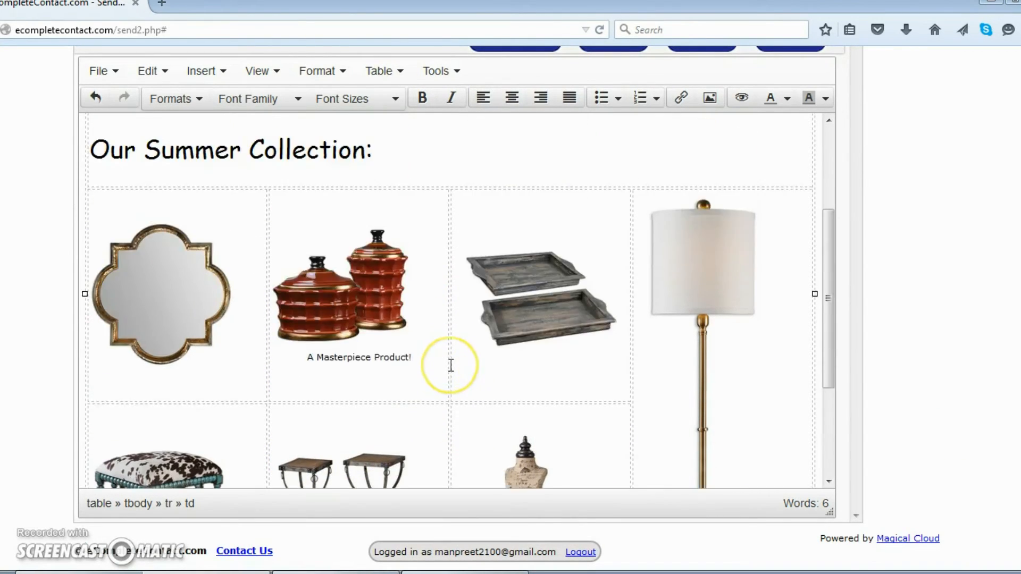
scroll(451, 366, "up", 3)
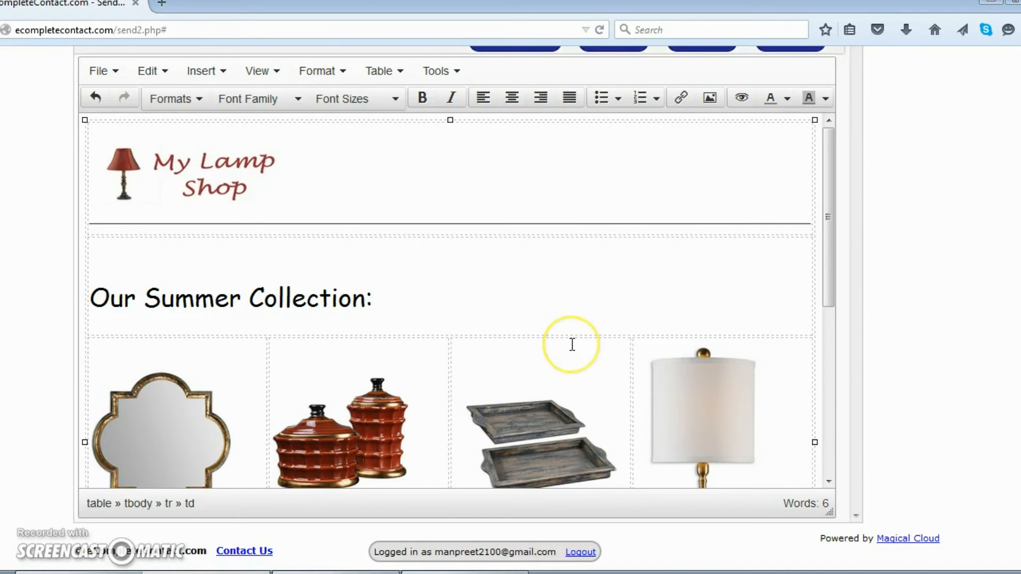
left_click(410, 274)
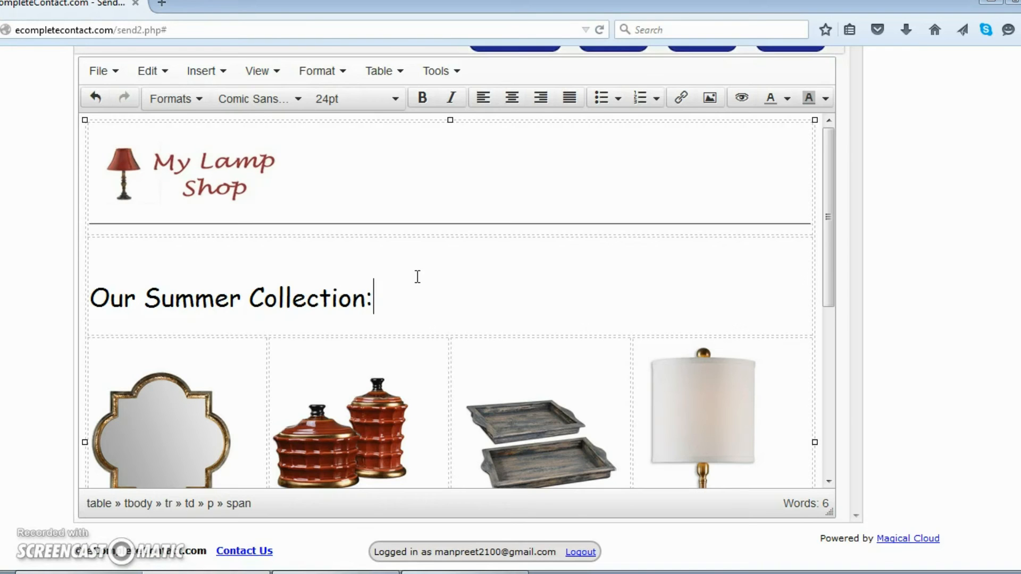
key("ctrl+a")
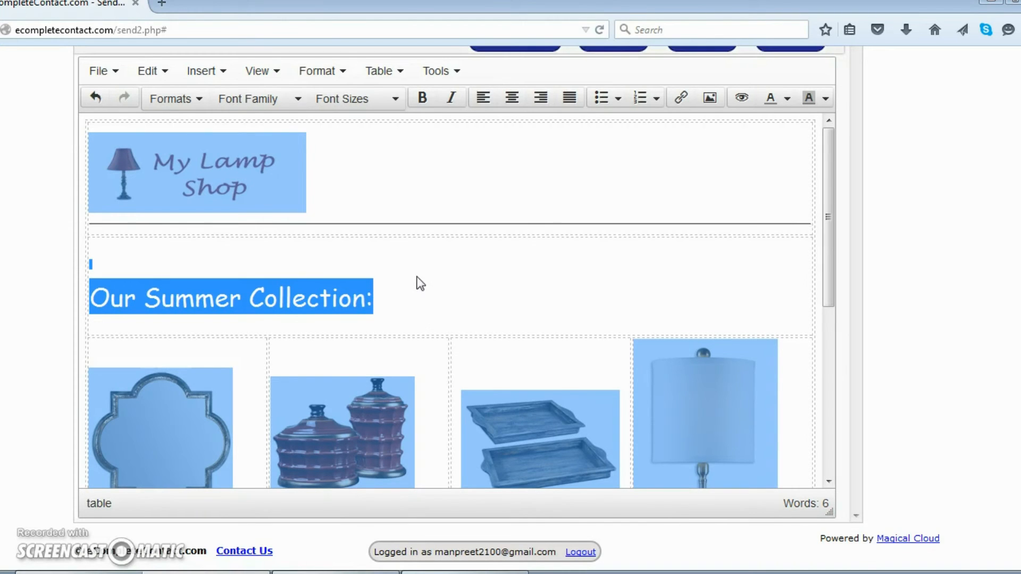
Replace all email content with the pasted Uttermost promo image.
key("Delete")
key("ctrl+v")
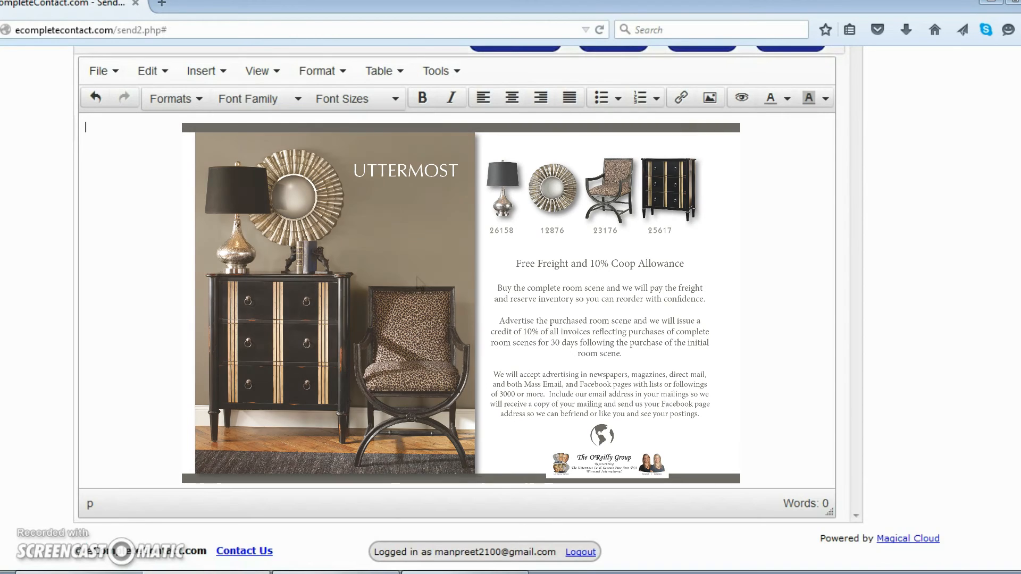
scroll(419, 277, "up", 5)
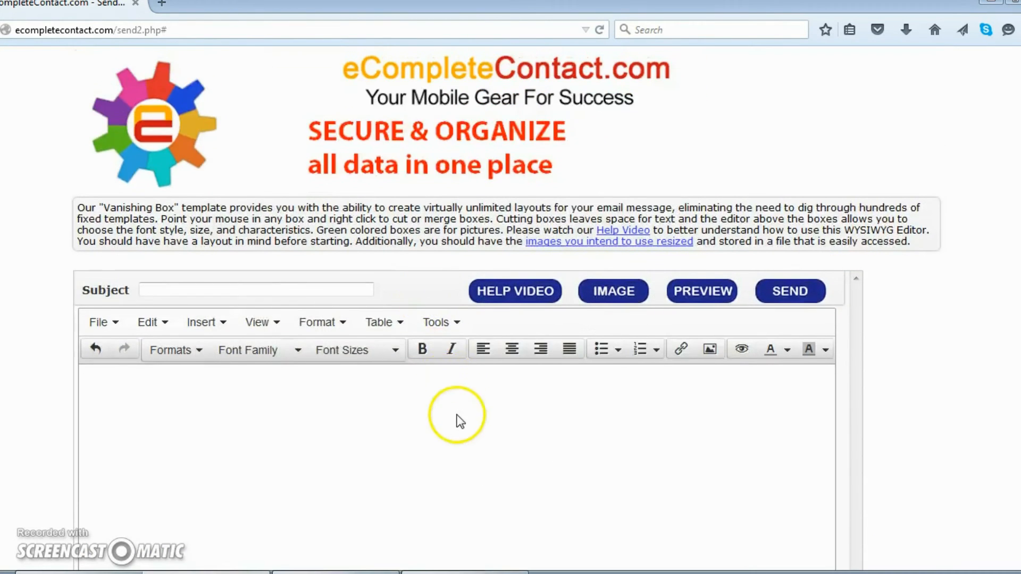
scroll(460, 421, "down", 3)
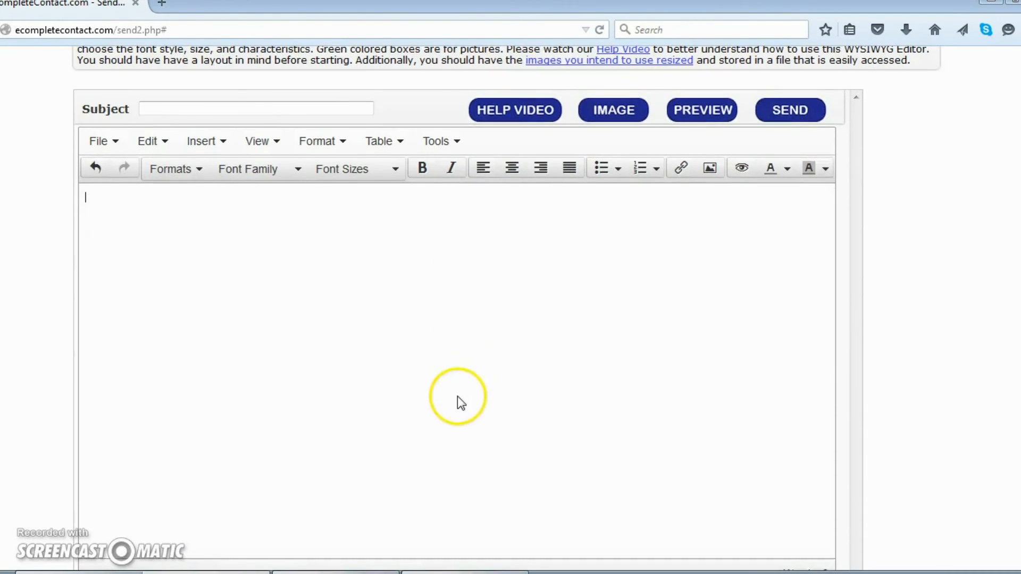
Undo the paste to restore the lamp shop layout, then proceed to the sending page.
key("ctrl+z")
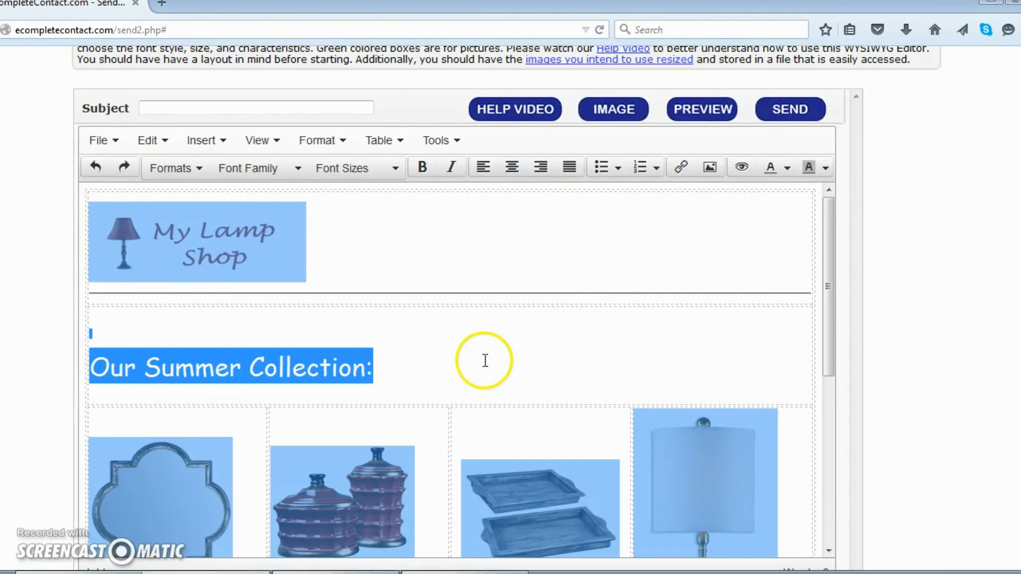
left_click(598, 273)
scroll(611, 373, "down", 5)
scroll(640, 383, "up", 8)
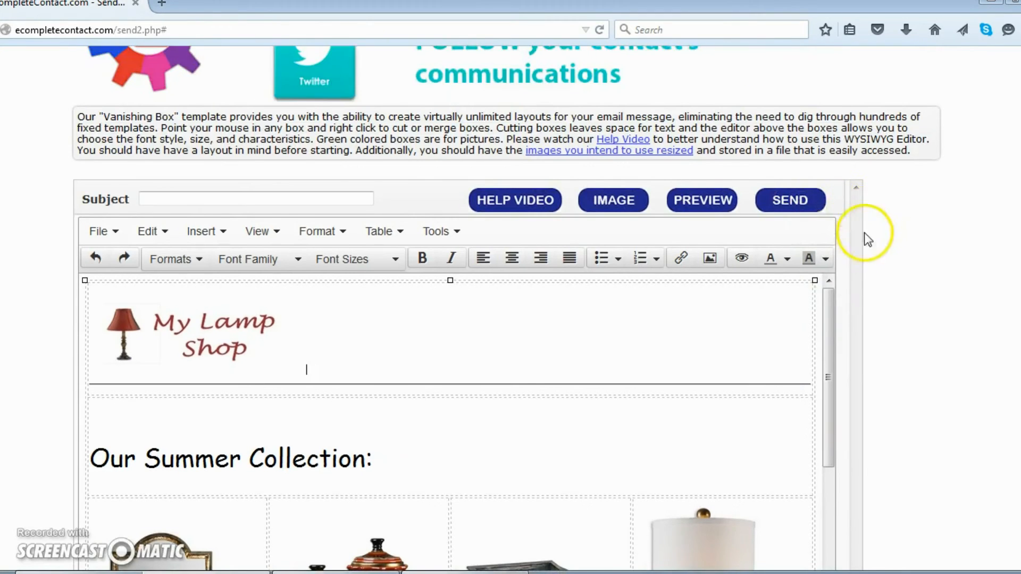
scroll(856, 250, "down", 3)
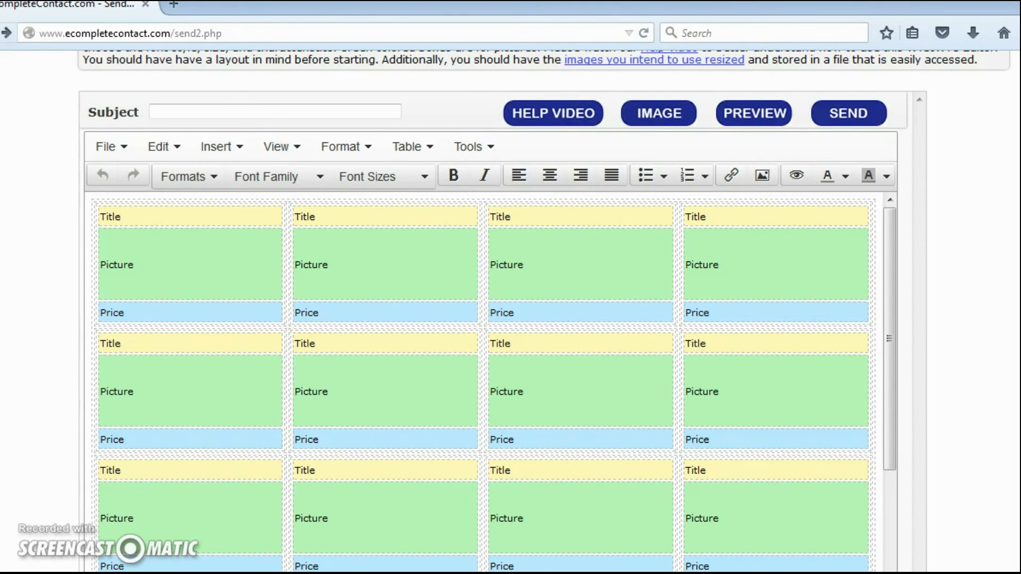
left_click(847, 118)
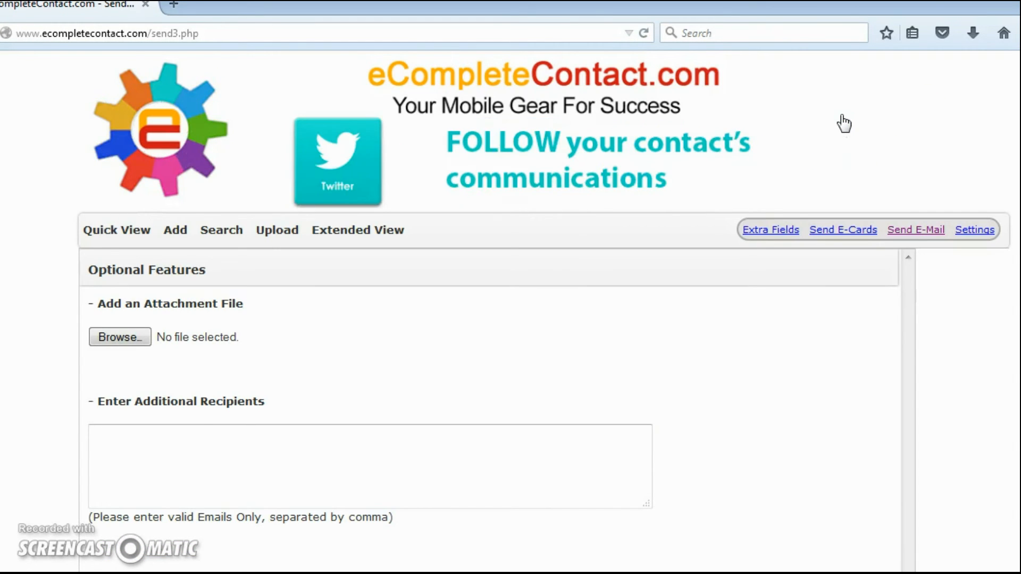
Attach Desert.jpg from Sample Pictures as the email's attachment file.
scroll(532, 319, "down", 2)
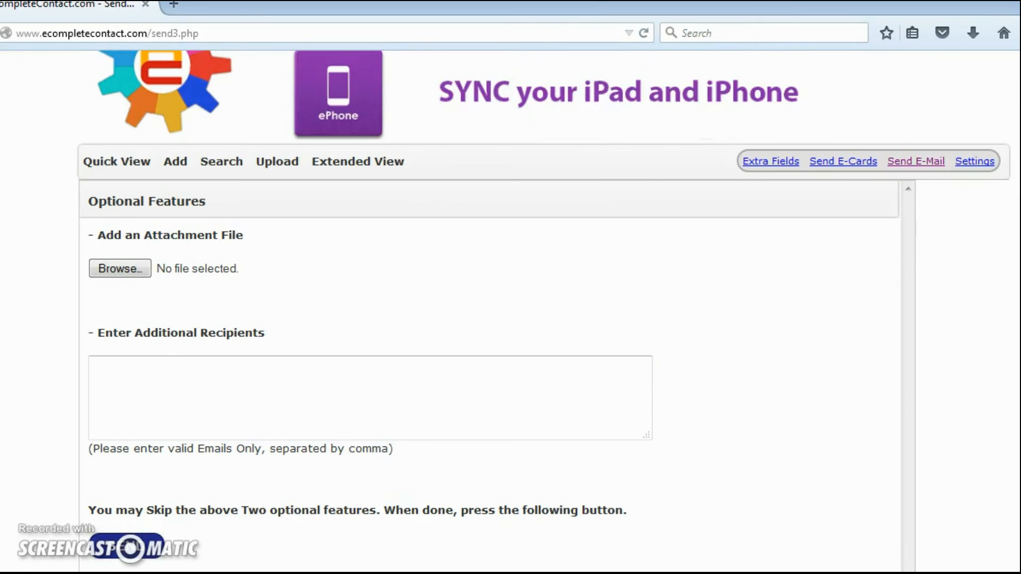
left_click(168, 272)
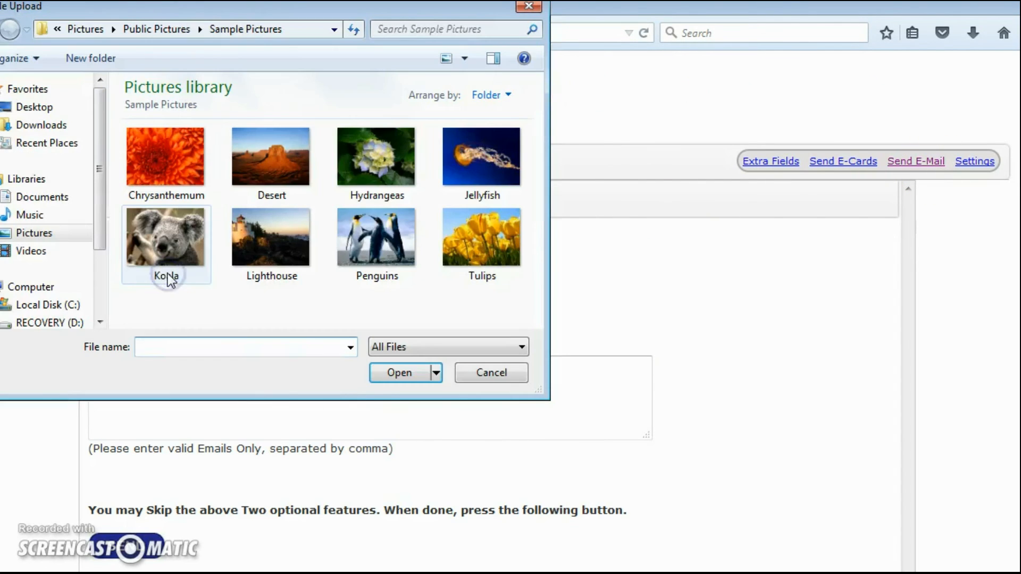
left_click(272, 162)
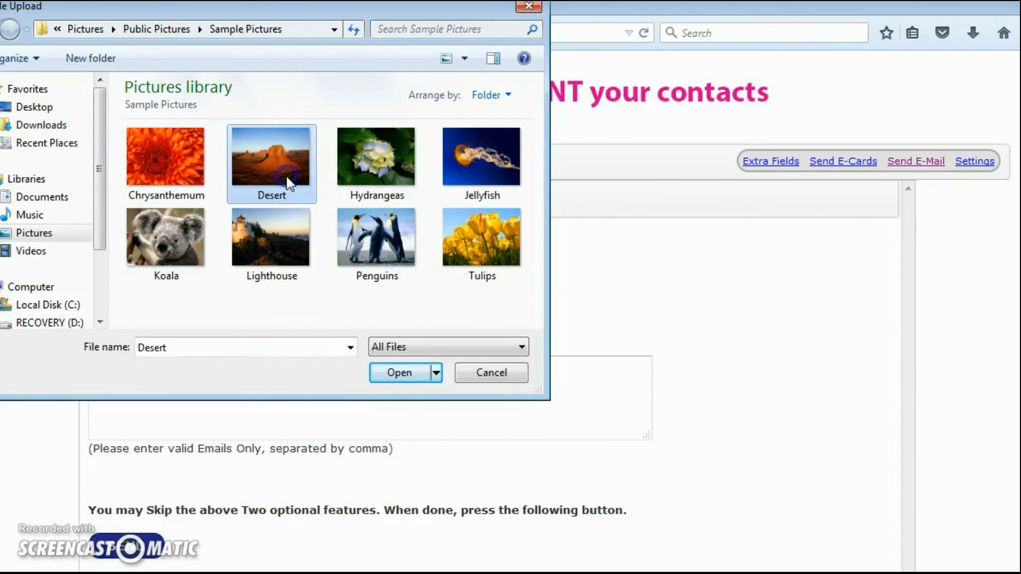
left_click(395, 372)
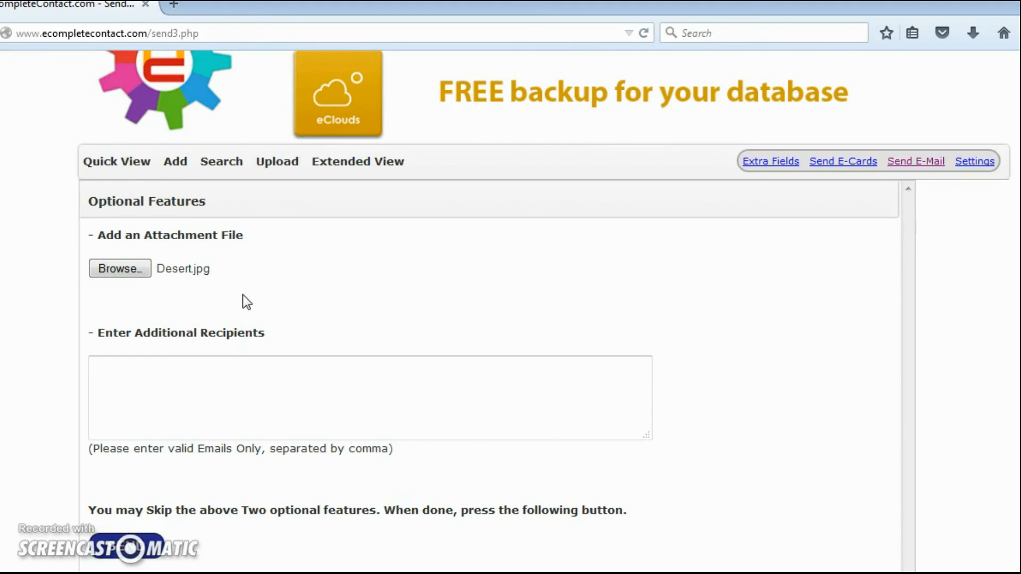
scroll(237, 353, "down", 1)
left_click(235, 353)
left_click(235, 353)
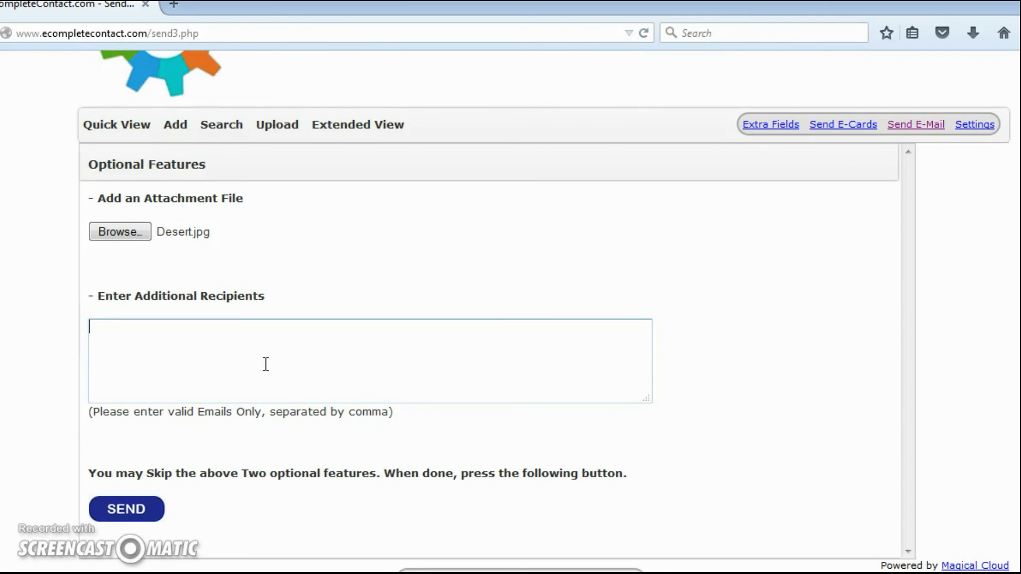
Enter two comma-separated recipient e-mail addresses in the Enter Additional Recipients box.
type("a")
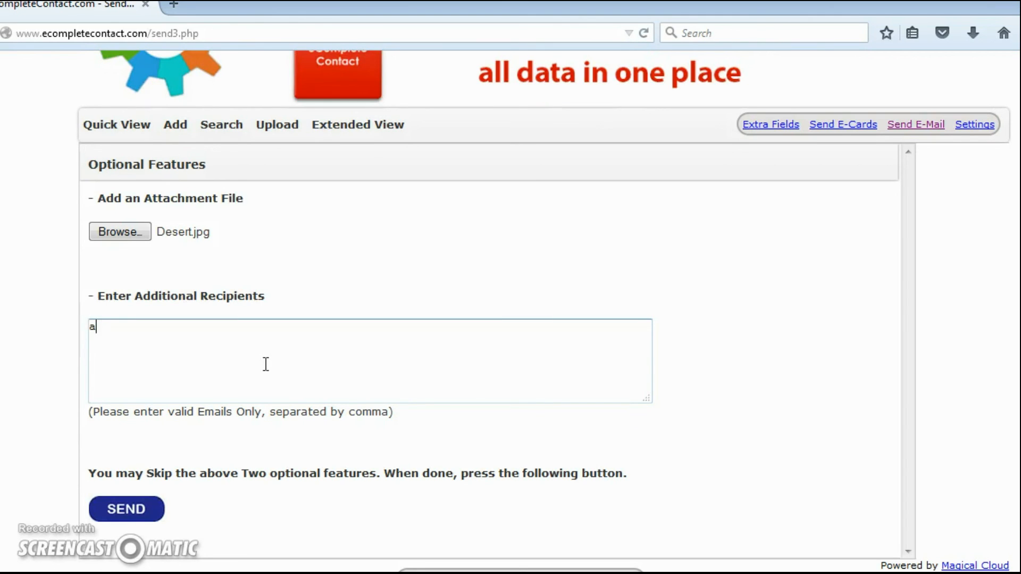
type("@a.c")
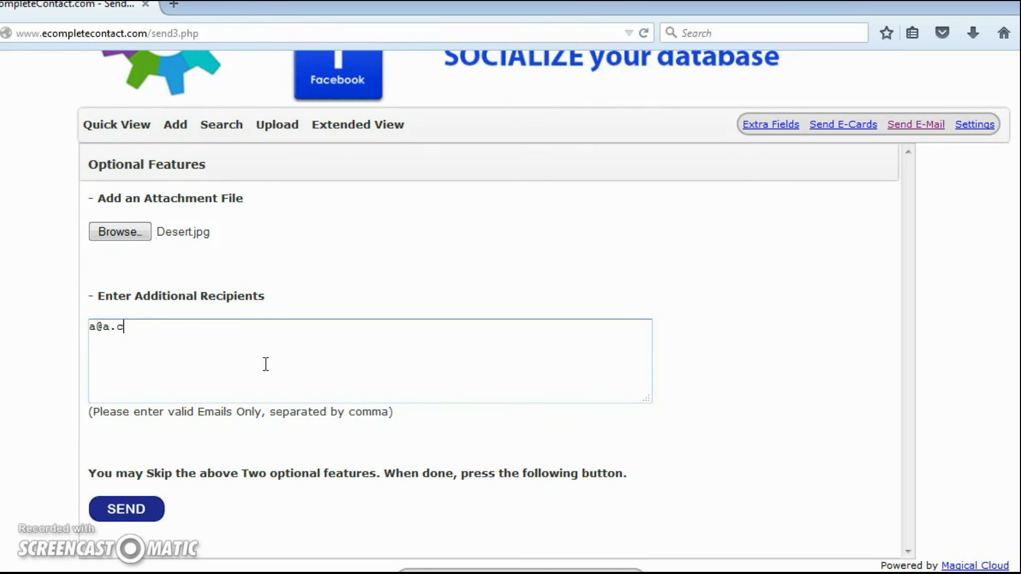
type("om,b@b.com,b@")
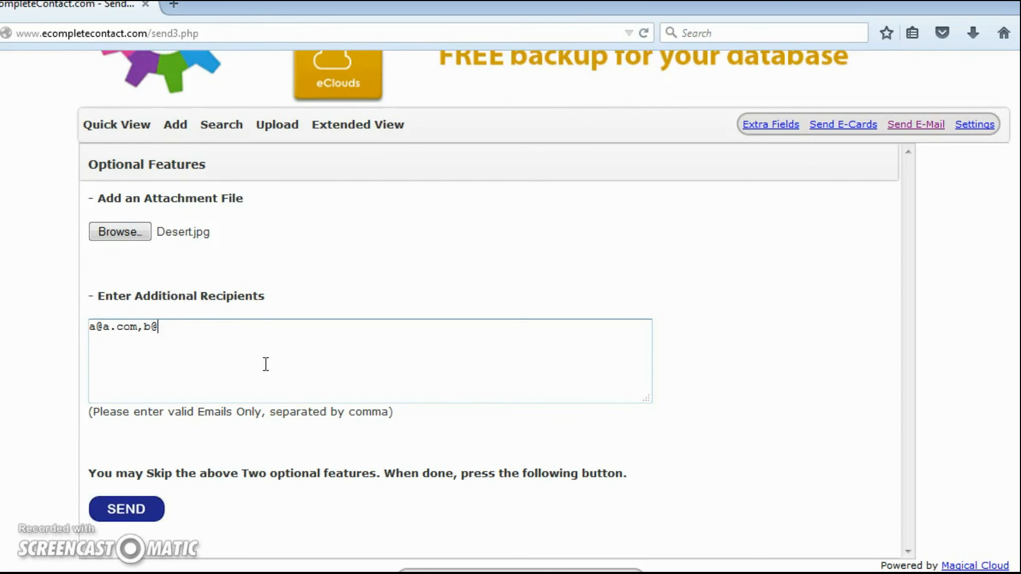